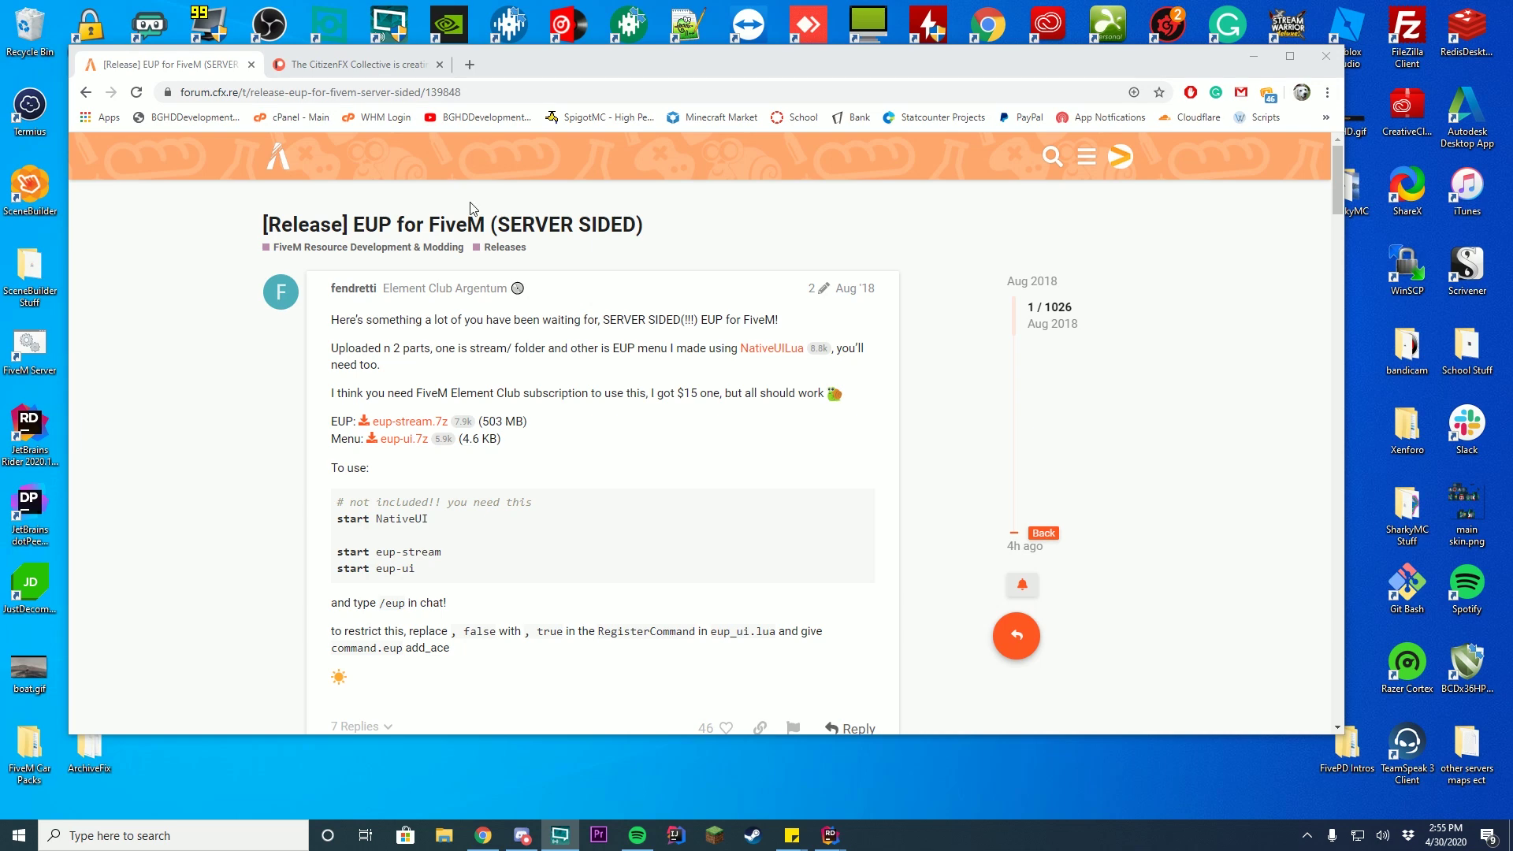
# - Look over the CitizenFX Collective Patreon page, then return to the EUP for FiveM topic
pyautogui.click(355, 64)
pyautogui.scroll(-5, 646, 395)
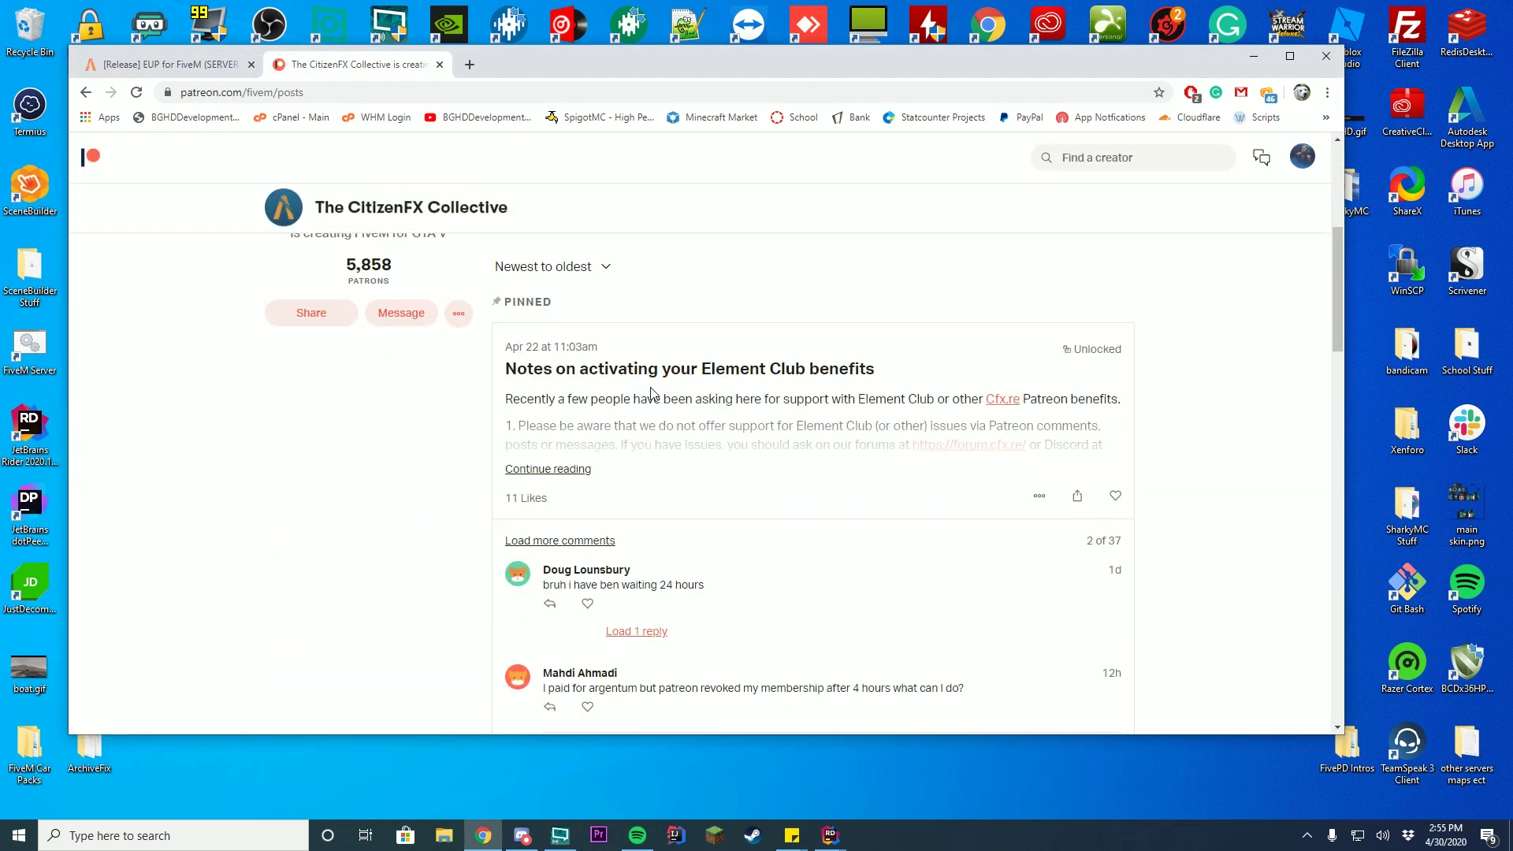
pyautogui.scroll(2, 650, 393)
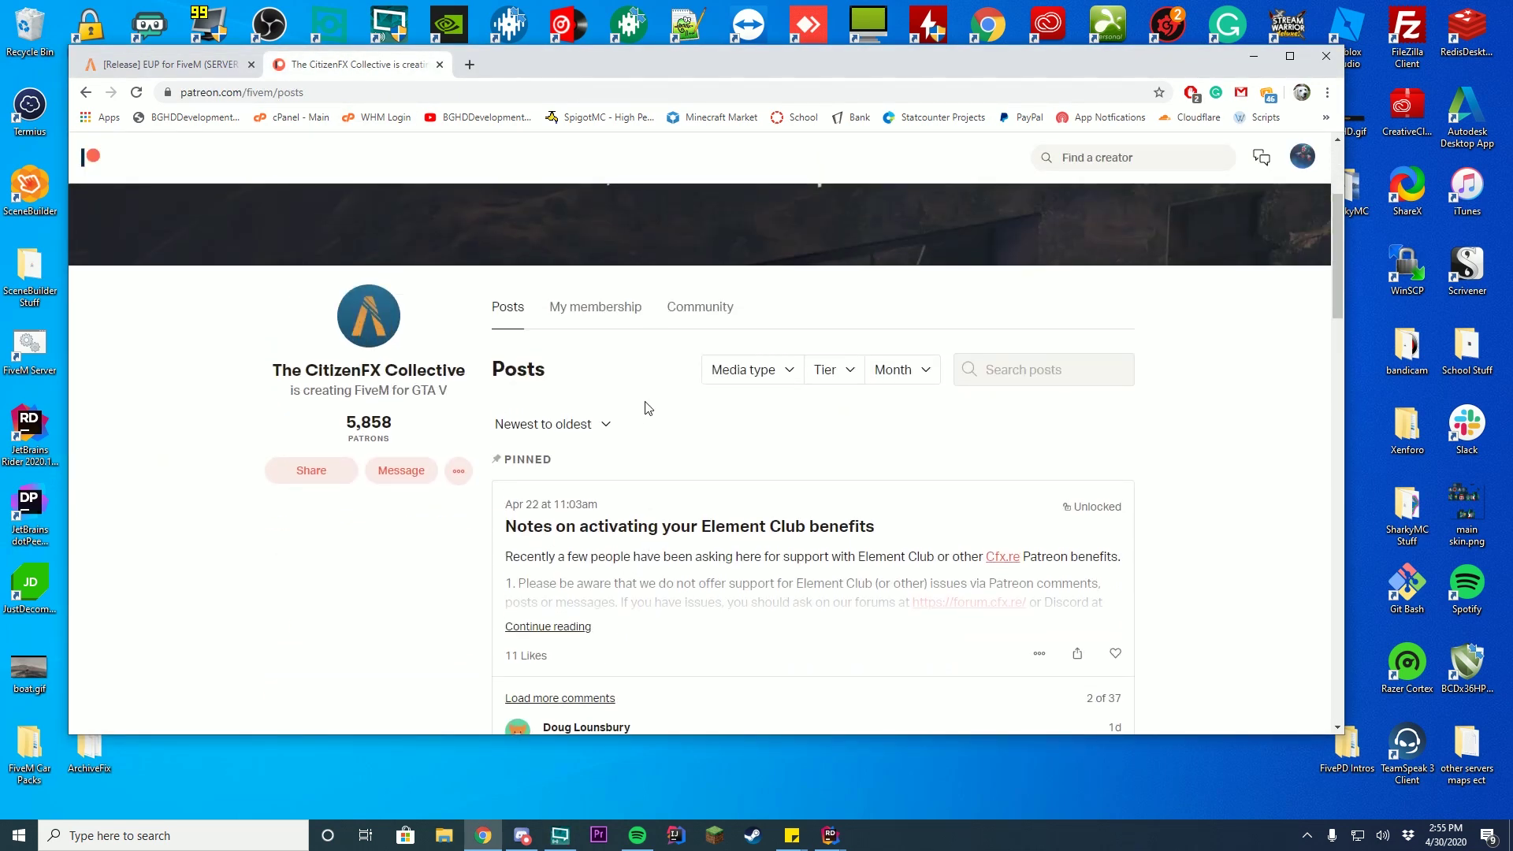
pyautogui.scroll(2, 648, 407)
pyautogui.scroll(-3, 422, 439)
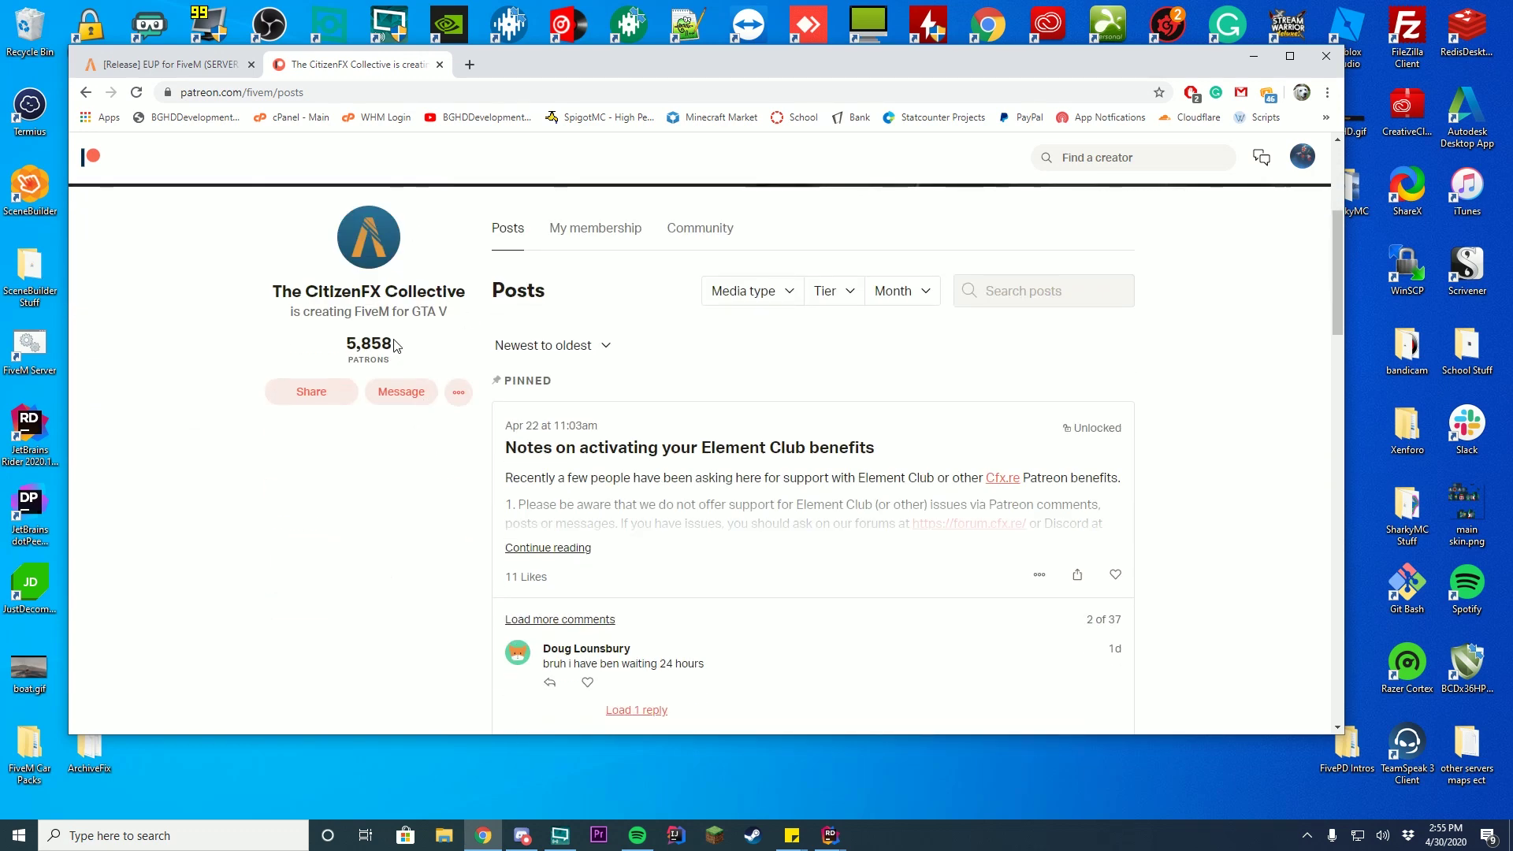
pyautogui.moveTo(291, 292); pyautogui.dragTo(463, 292)
pyautogui.click(461, 292)
pyautogui.scroll(-4, 689, 339)
pyautogui.scroll(-4, 684, 333)
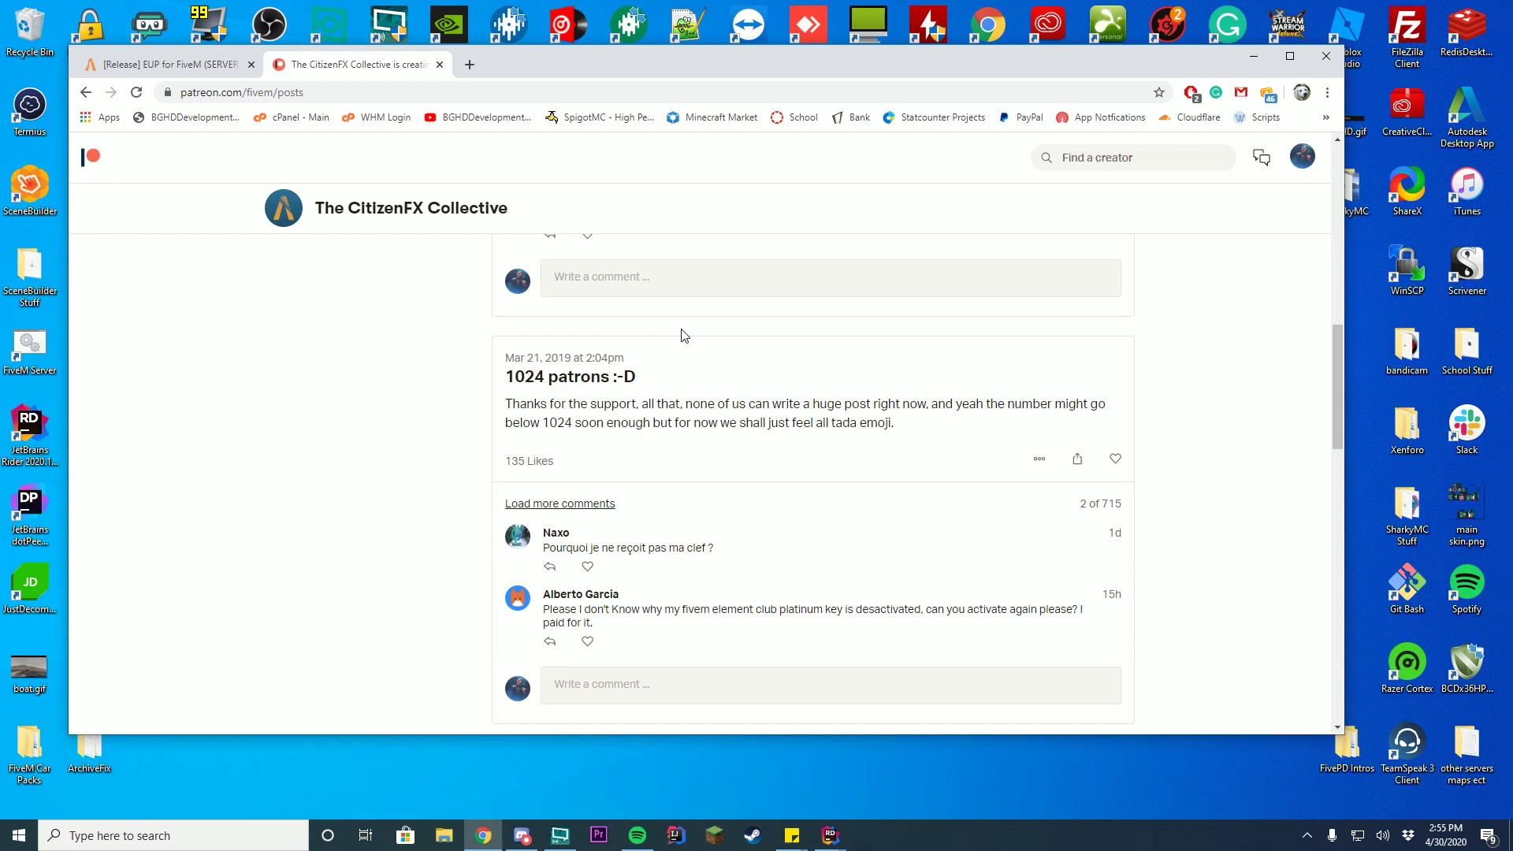
pyautogui.scroll(3, 685, 347)
pyautogui.scroll(3, 685, 351)
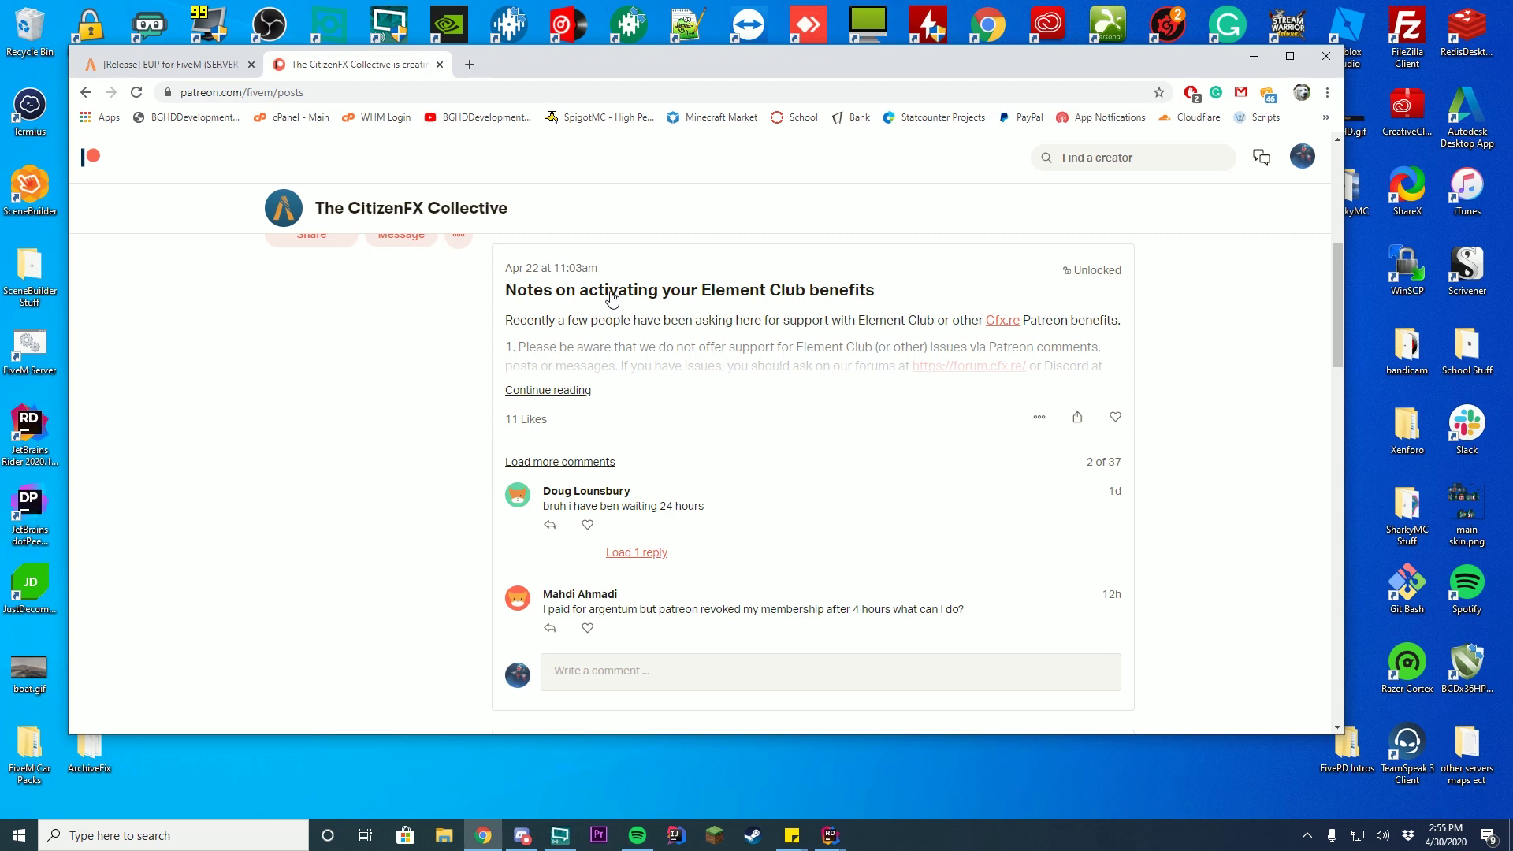
pyautogui.click(205, 65)
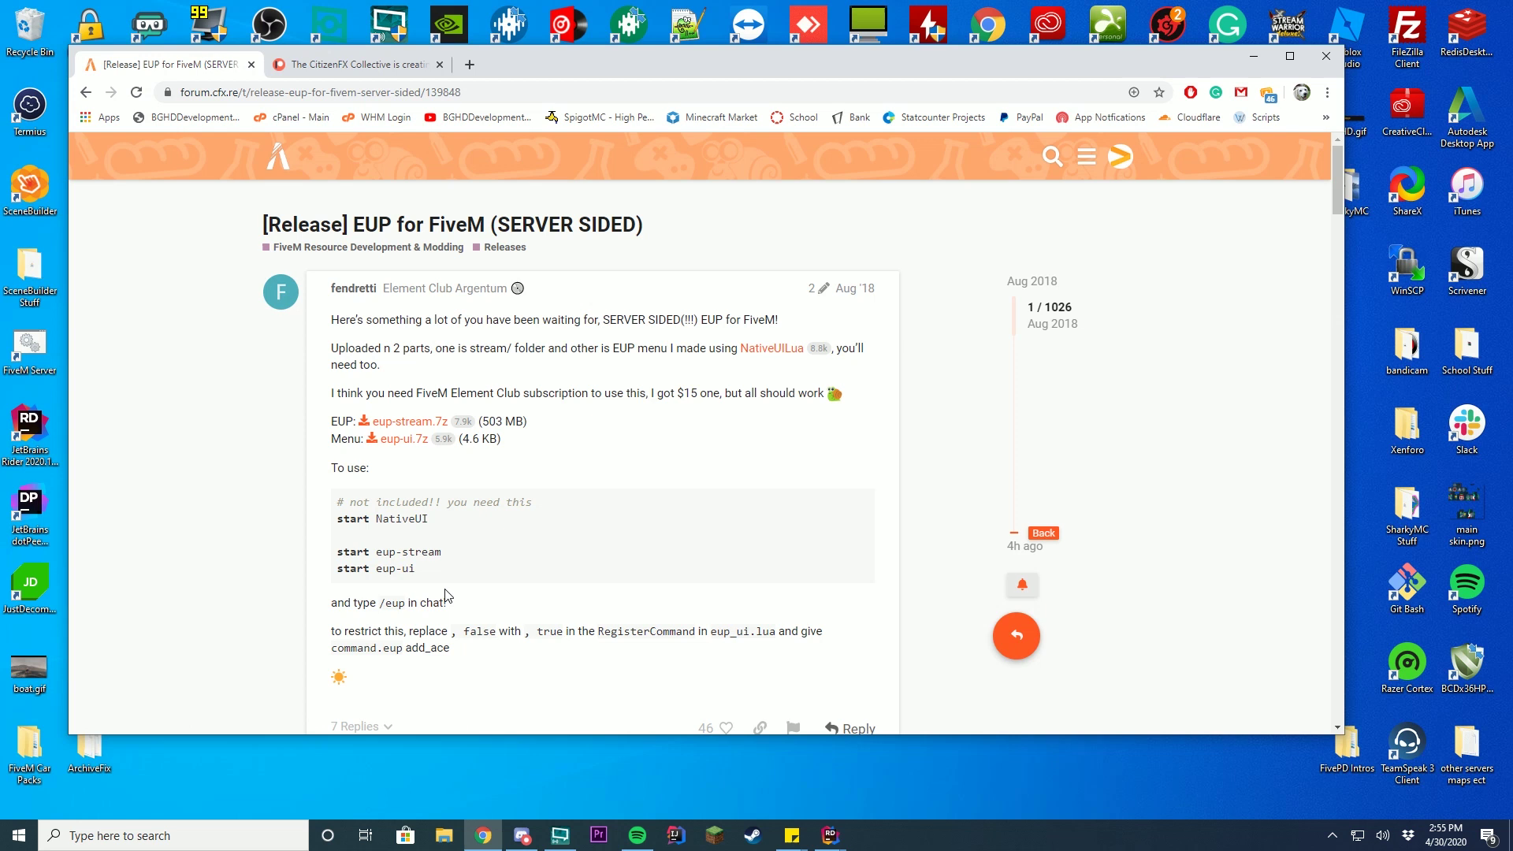
# - Download the NativeUILua 2.1.0 source code zip from its GitHub releases and return to the EUP topic
pyautogui.moveTo(453, 581)
pyautogui.mouseDown()
pyautogui.moveTo(333, 523)
pyautogui.moveTo(337, 495)
pyautogui.mouseUp()
pyautogui.click(536, 550)
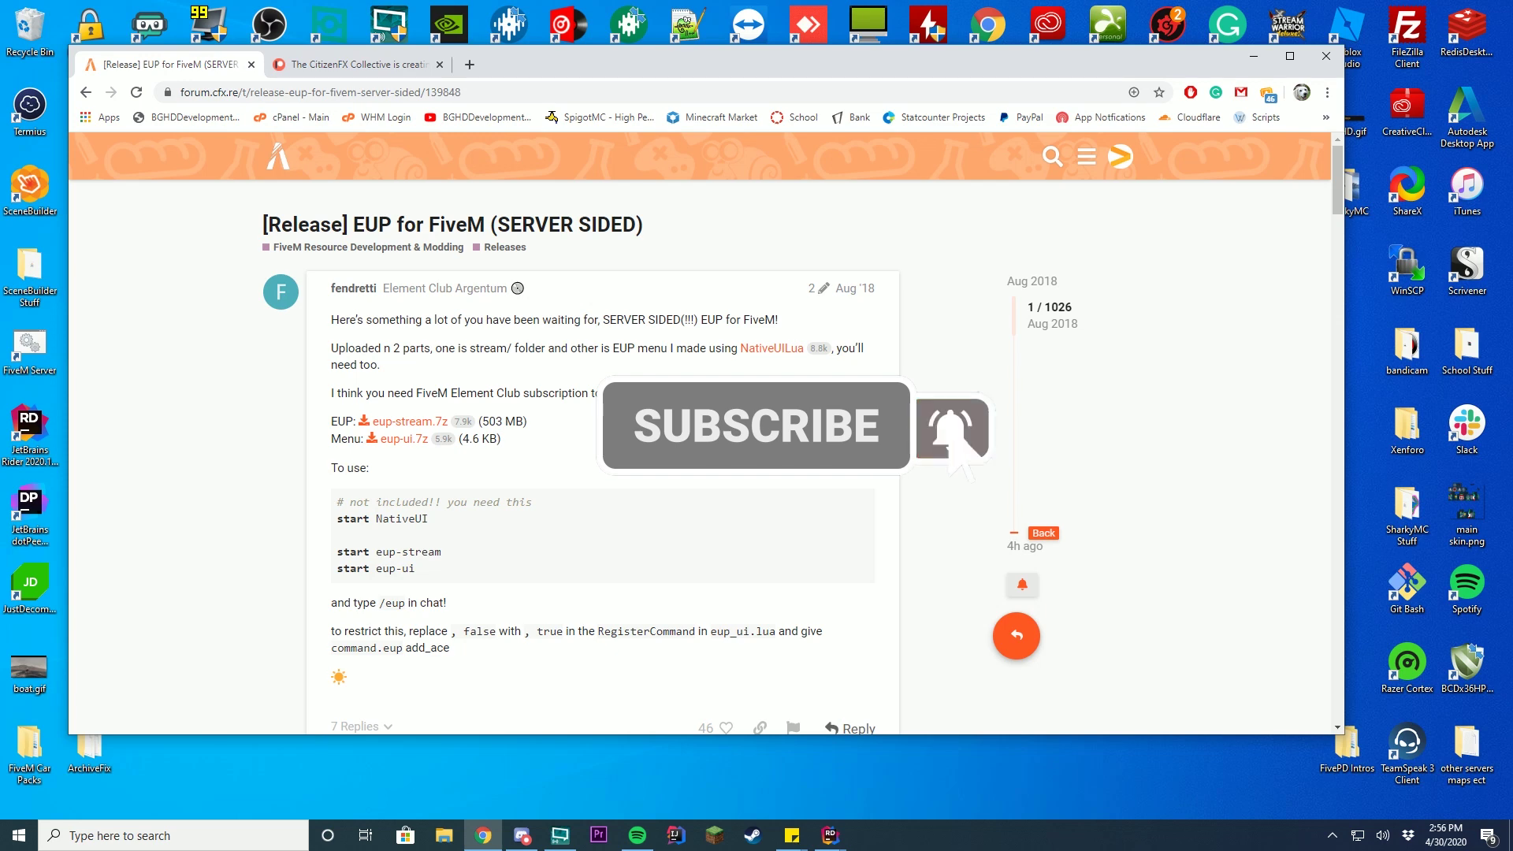
pyautogui.click(753, 348)
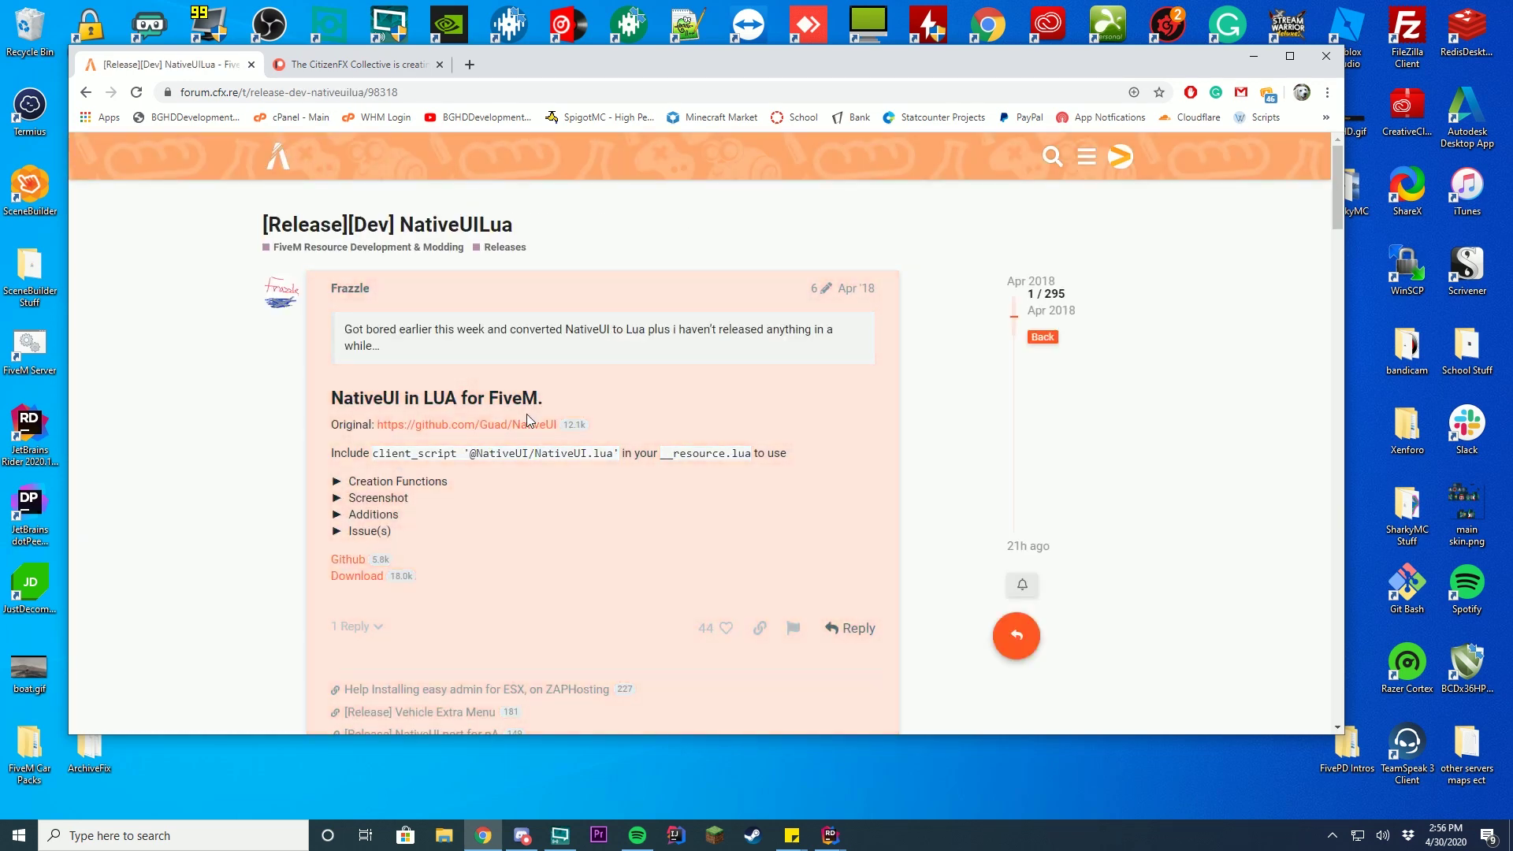
pyautogui.click(357, 581)
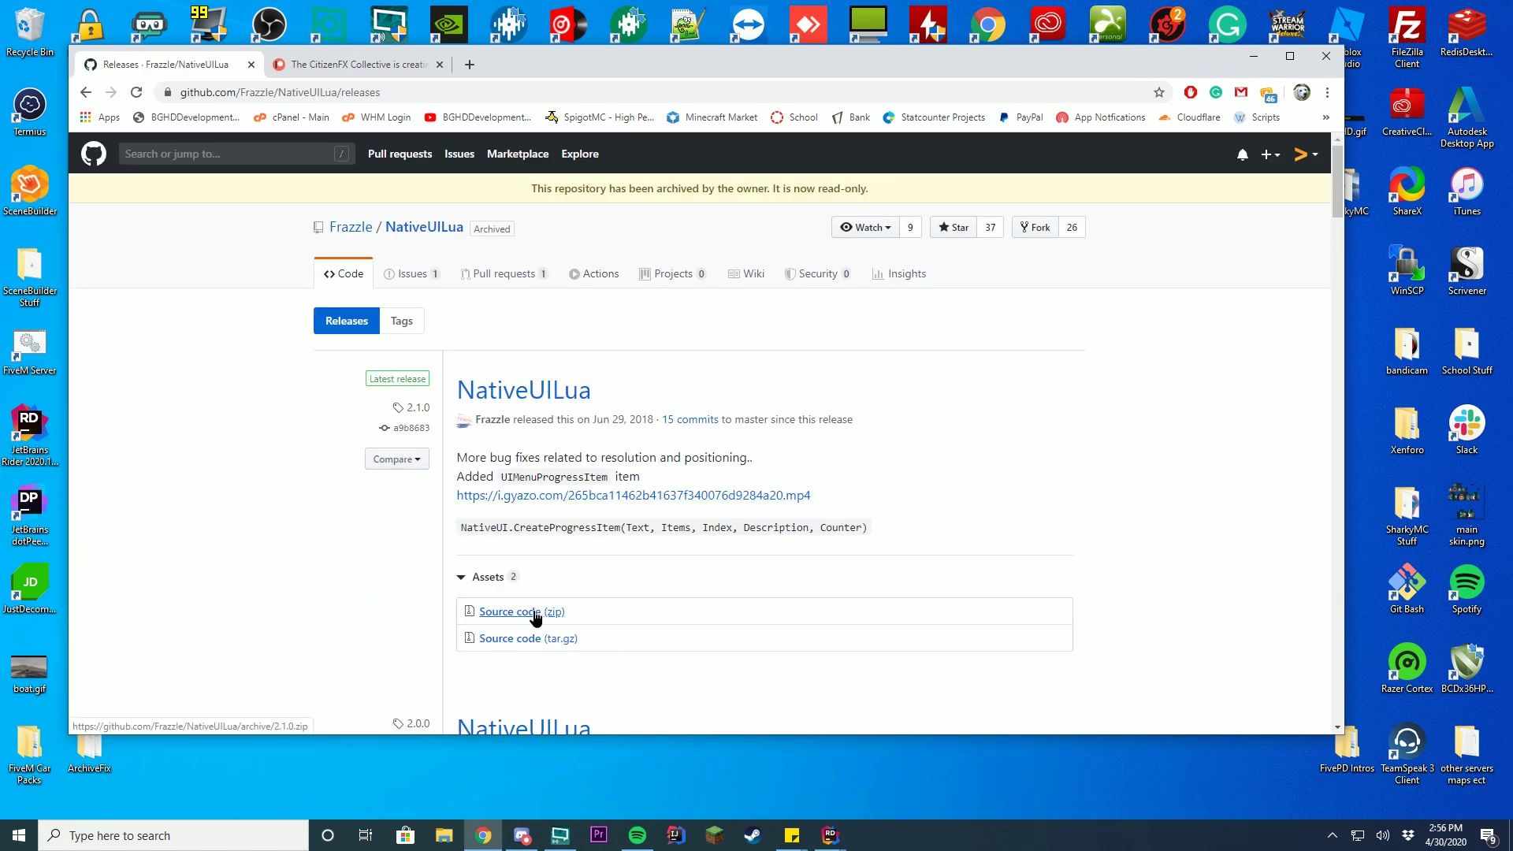
pyautogui.click(534, 614)
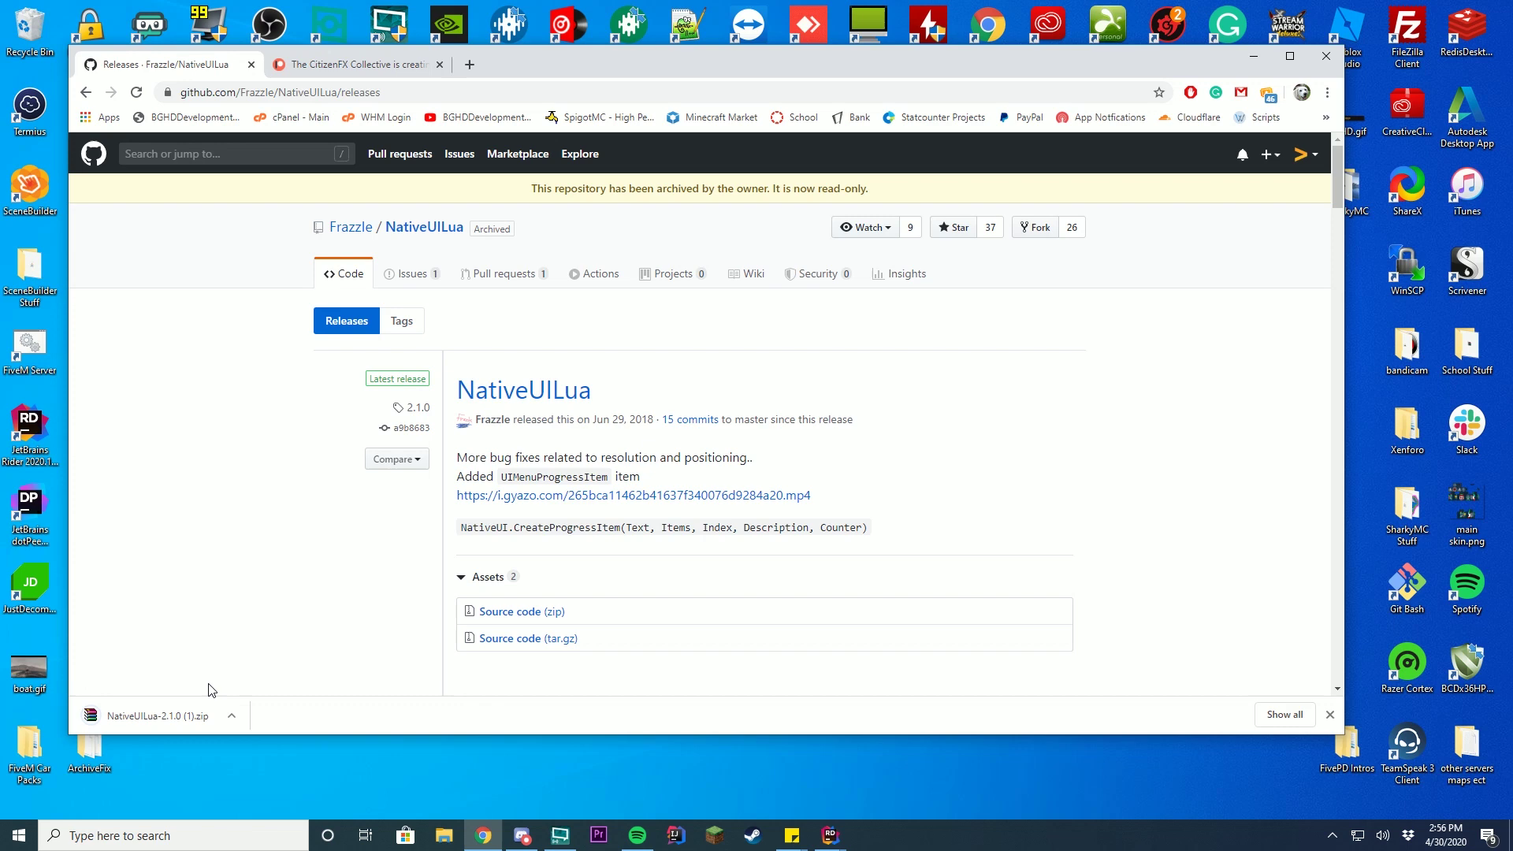
pyautogui.click(86, 93)
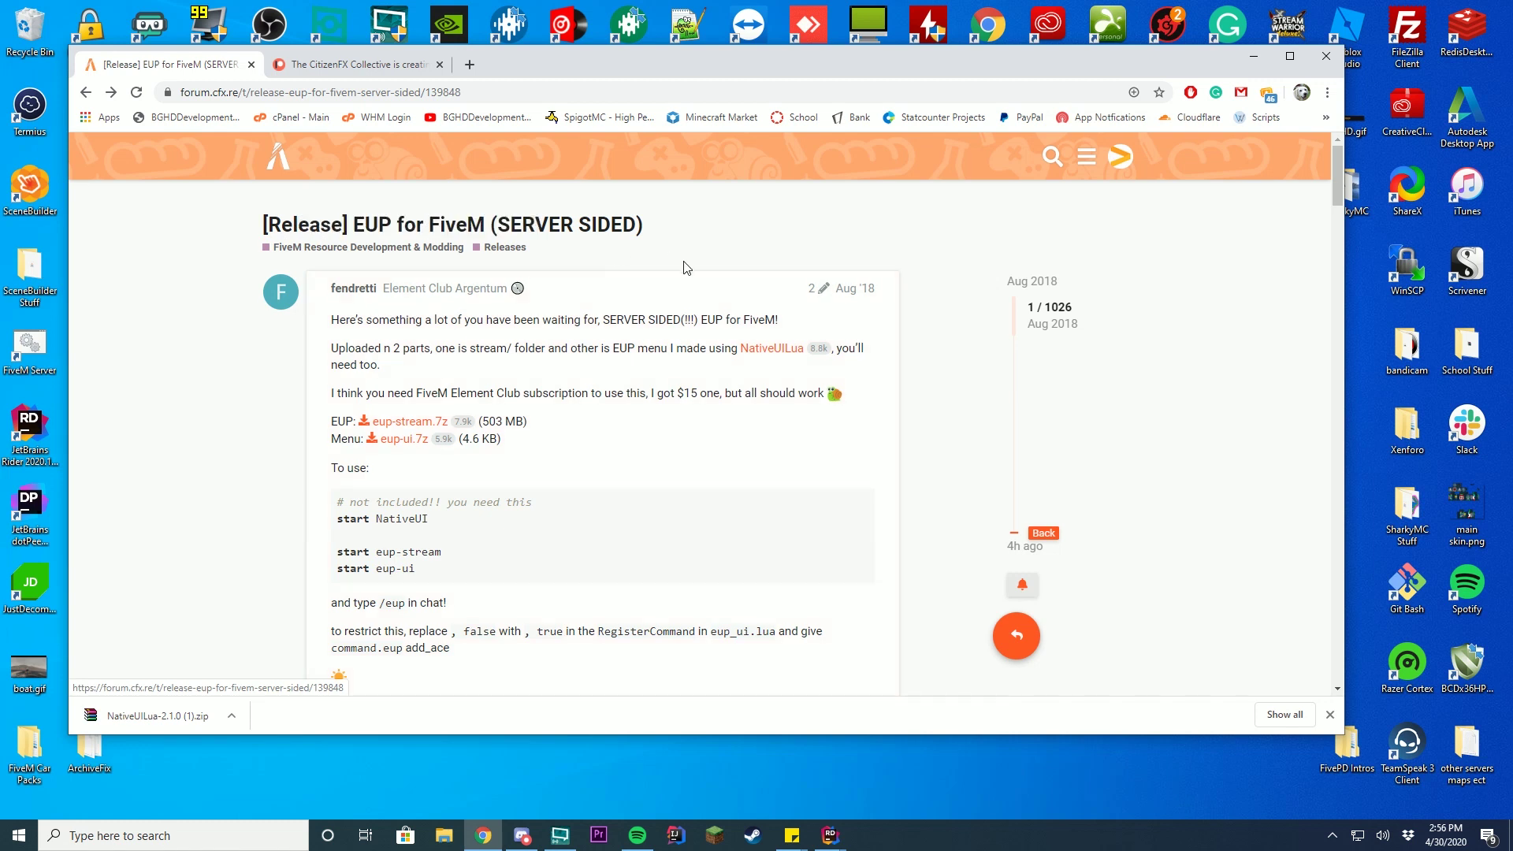
# - Download the eup-stream.7z archive from the release post's download links
pyautogui.scroll(-1, 682, 263)
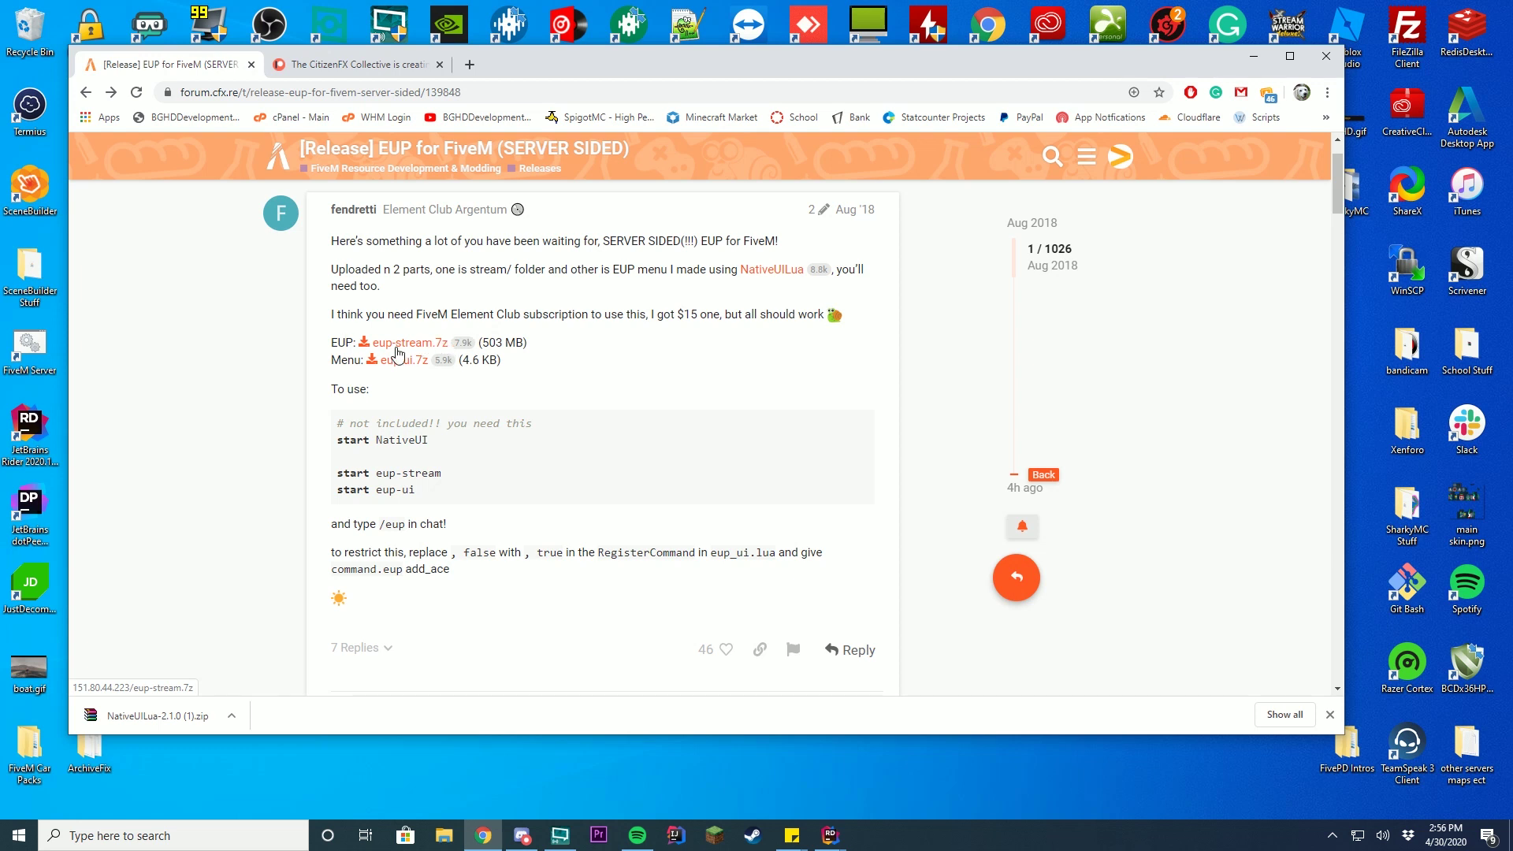
pyautogui.click(413, 344)
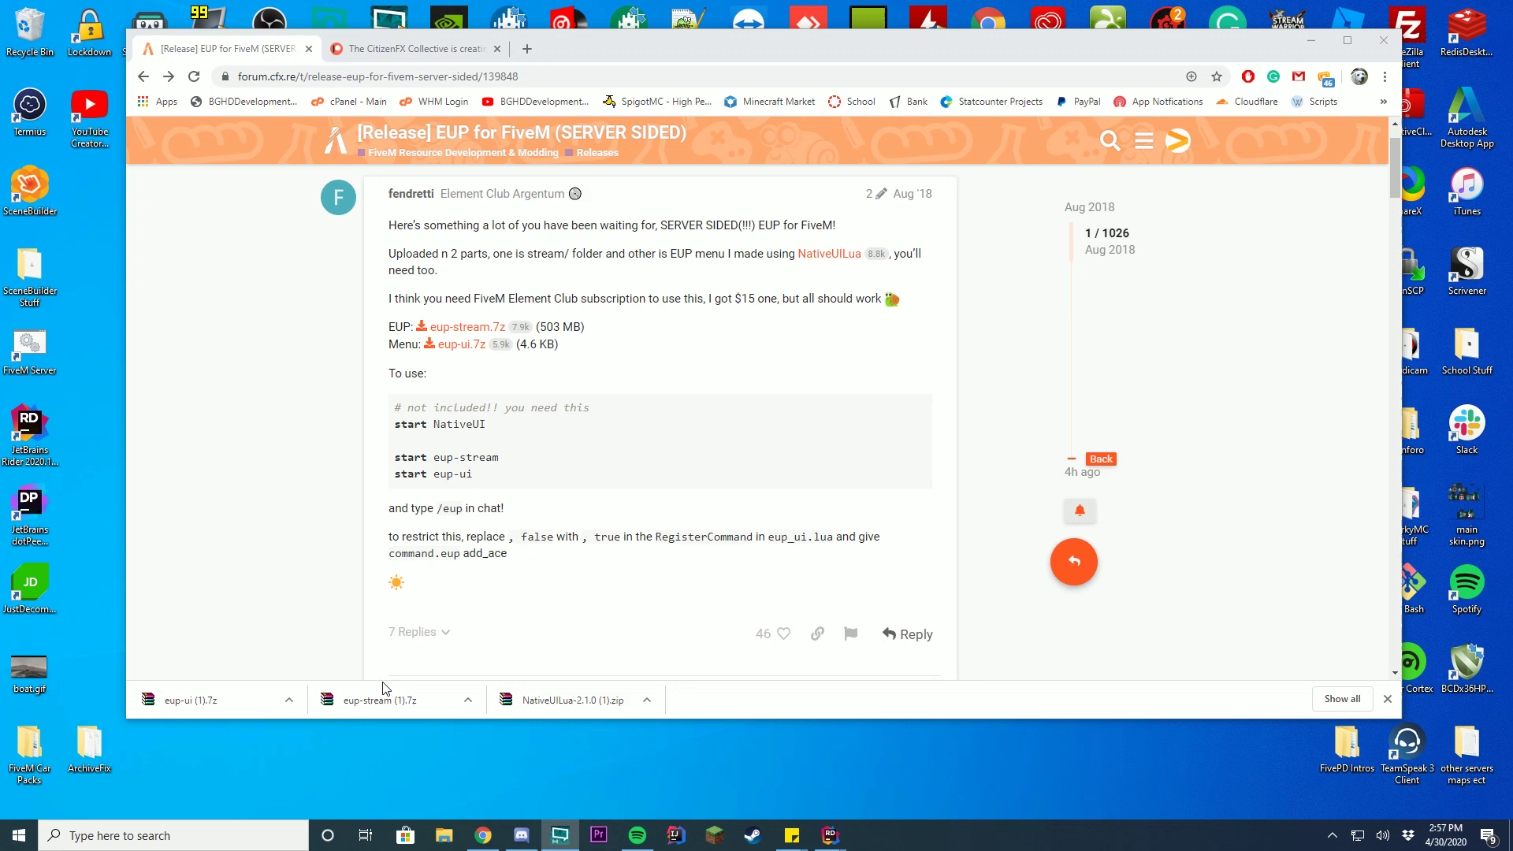
# - Open eup-ui, eup-stream and NativeUILua downloads in WinRAR, minimize Chrome and spread the windows apart
pyautogui.click(240, 699)
pyautogui.click(408, 700)
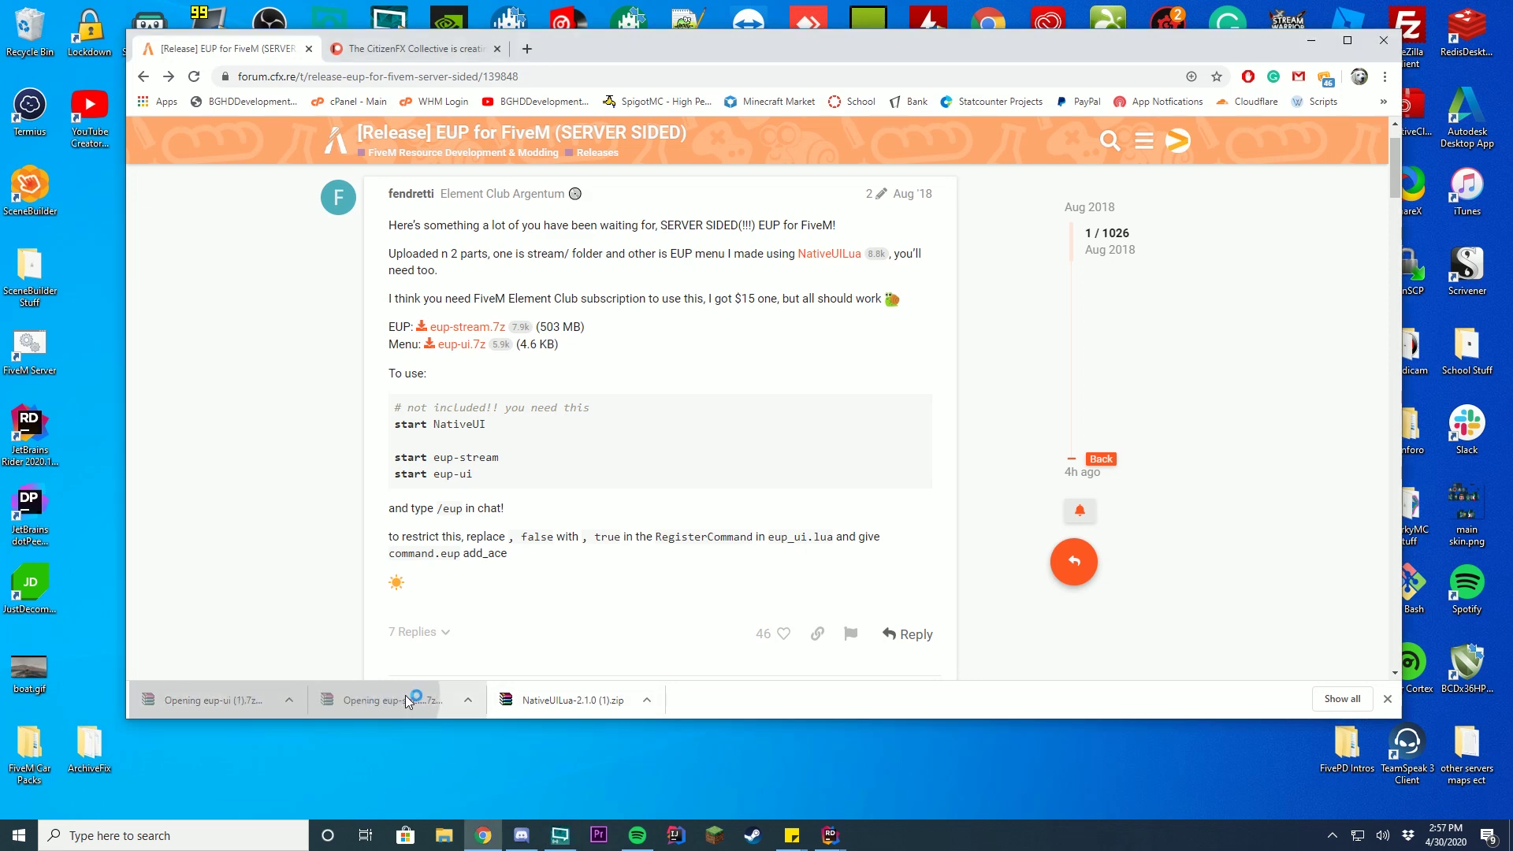
pyautogui.click(571, 700)
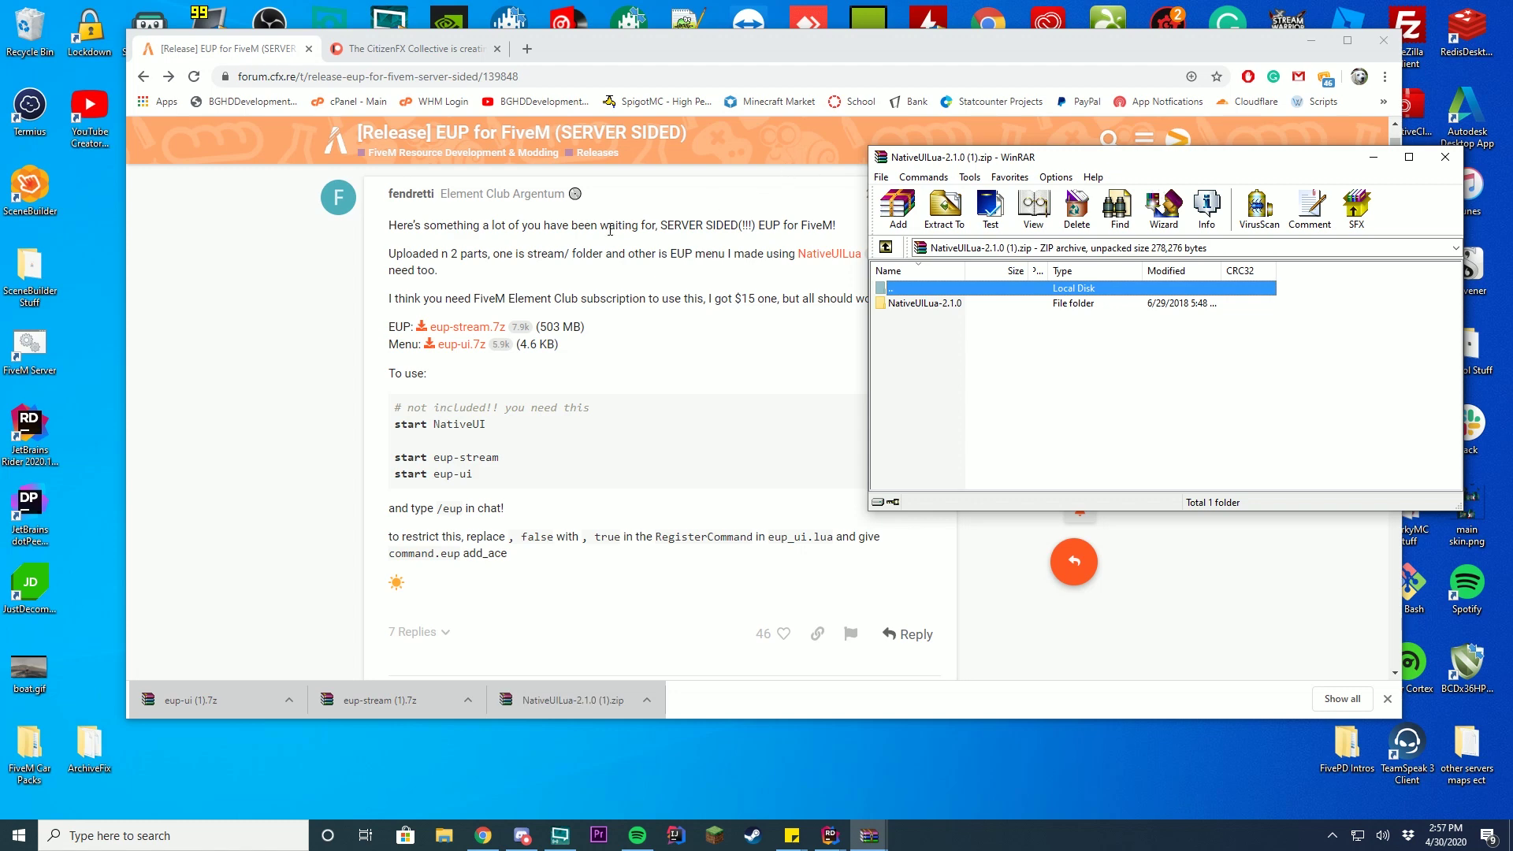
pyautogui.click(1312, 40)
pyautogui.moveTo(1110, 166)
pyautogui.mouseDown()
pyautogui.moveTo(755, 279)
pyautogui.moveTo(1118, 354)
pyautogui.mouseUp()
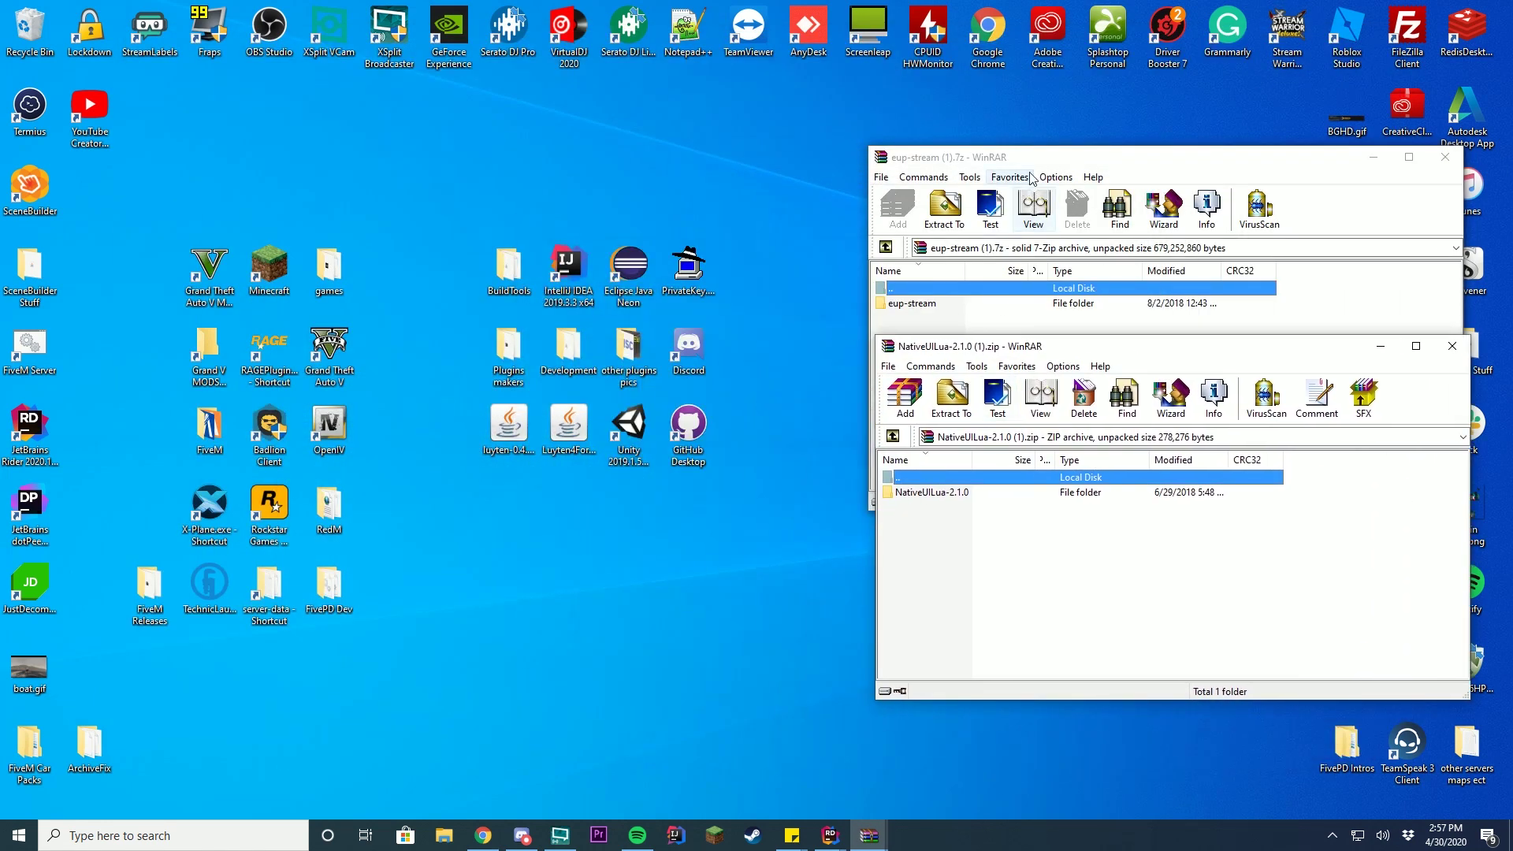
pyautogui.moveTo(1039, 163)
pyautogui.mouseDown()
pyautogui.moveTo(1045, 501)
pyautogui.moveTo(1046, 484)
pyautogui.mouseUp()
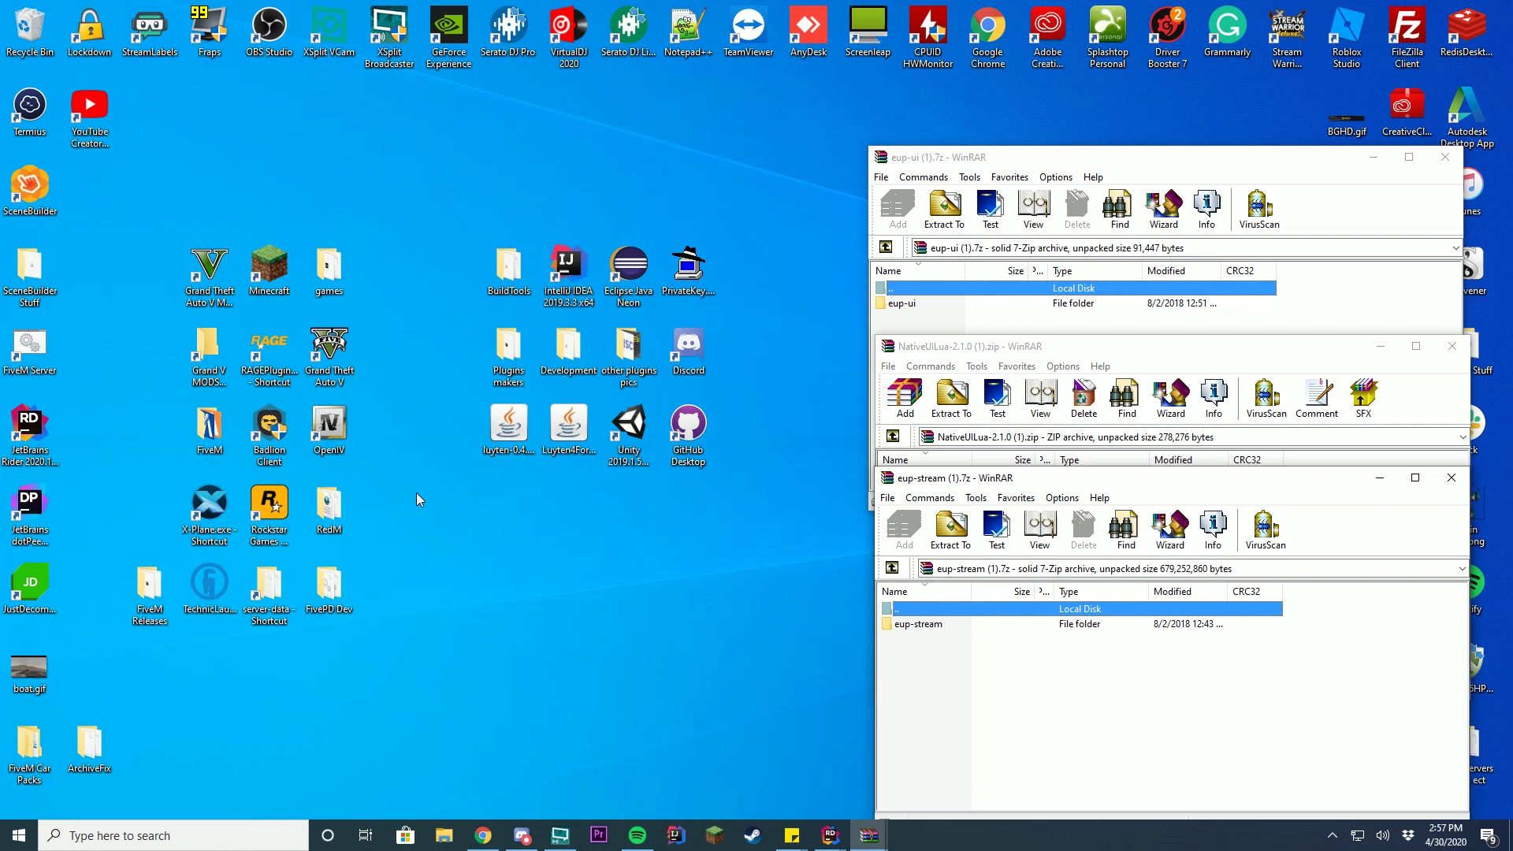
# - Open the C:\FiveM\server-data\resources folder in File Explorer
pyautogui.doubleClick(269, 584)
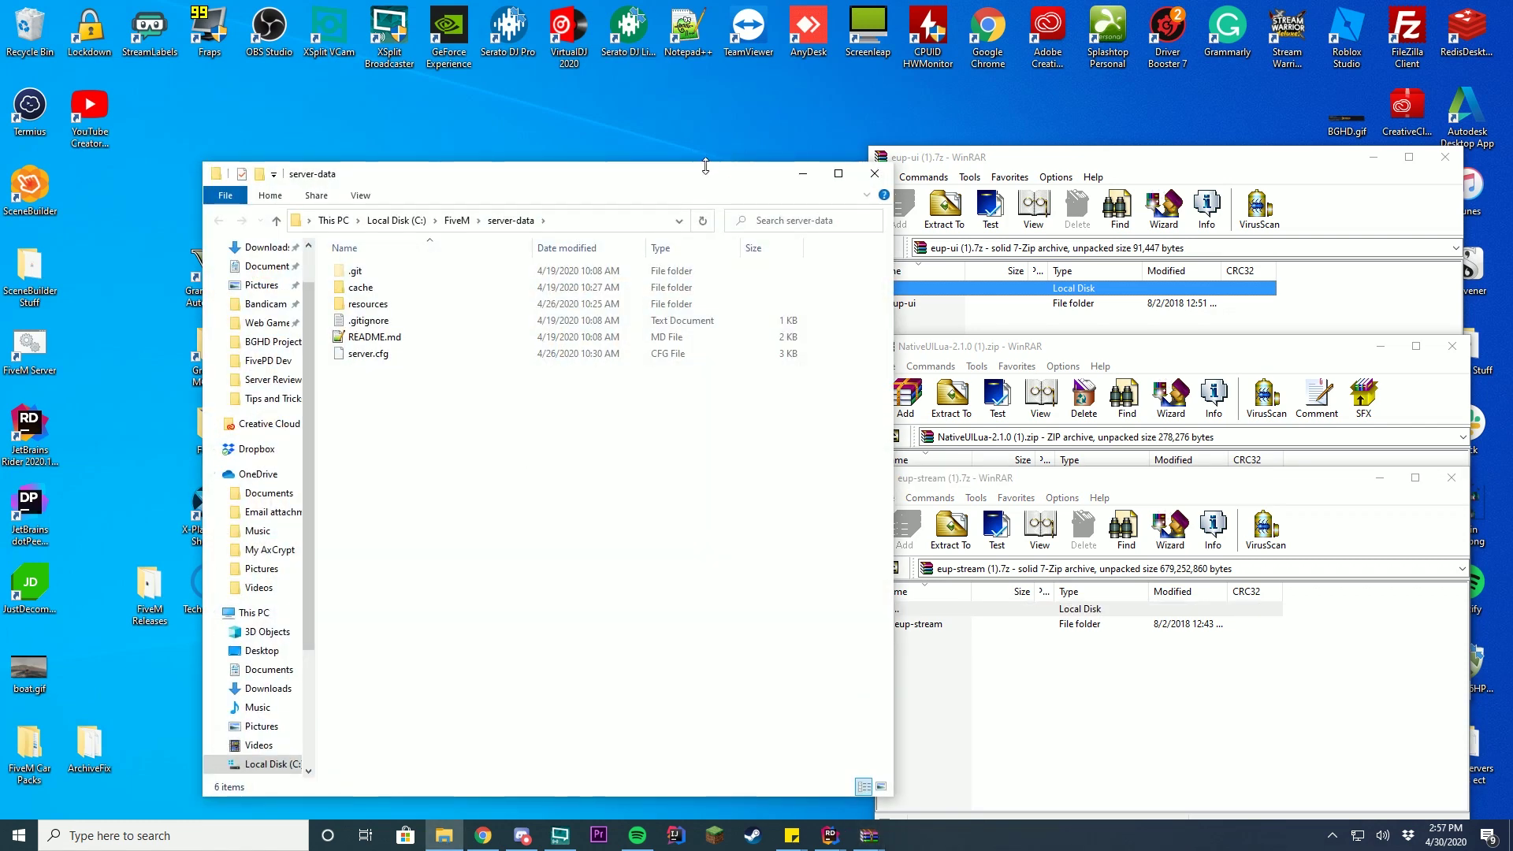
pyautogui.moveTo(687, 174); pyautogui.dragTo(677, 129)
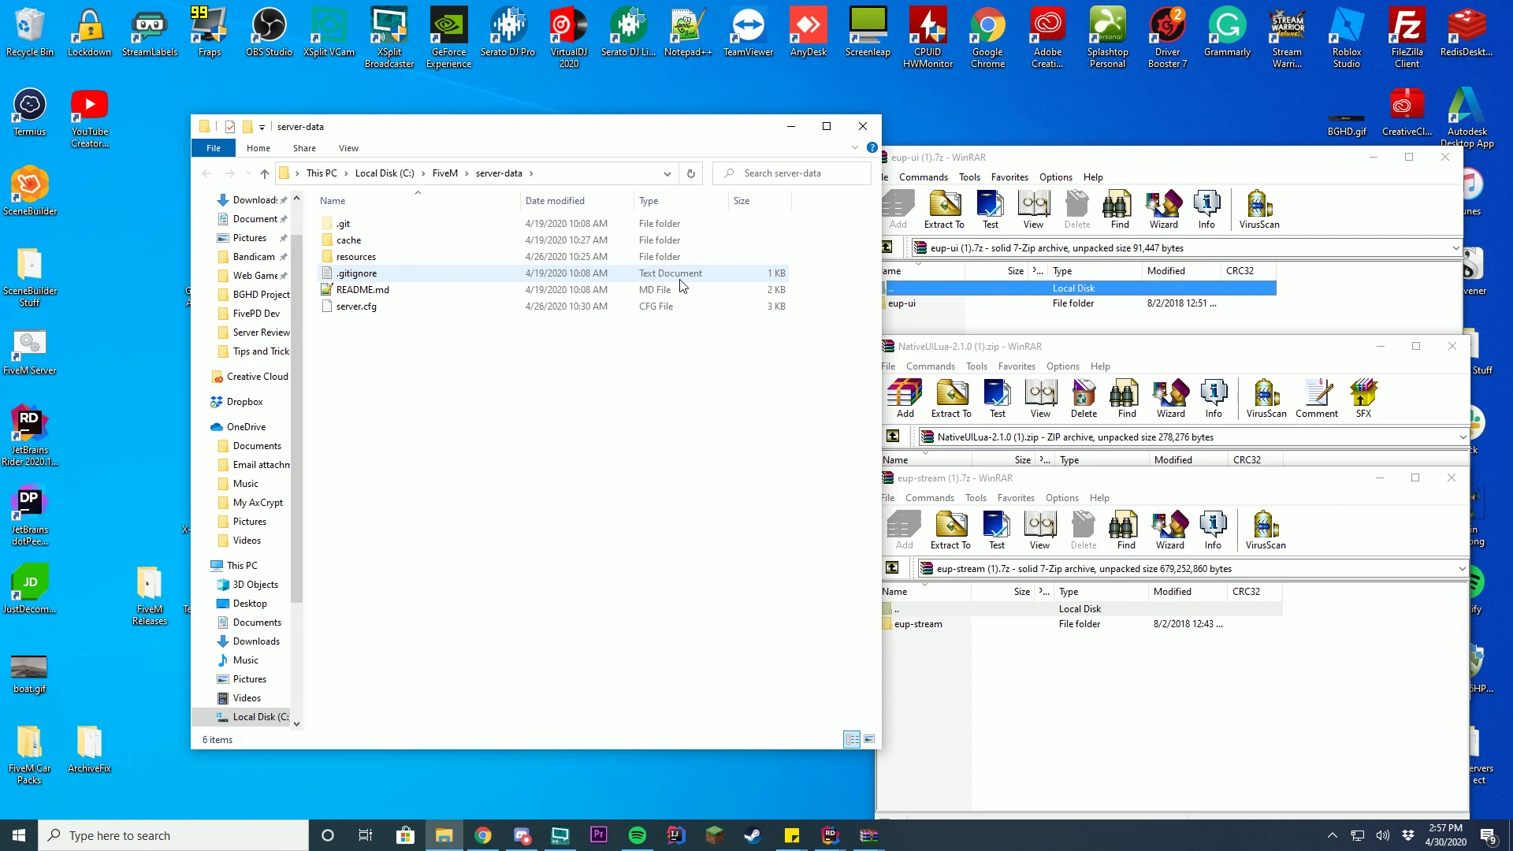
pyautogui.click(1114, 601)
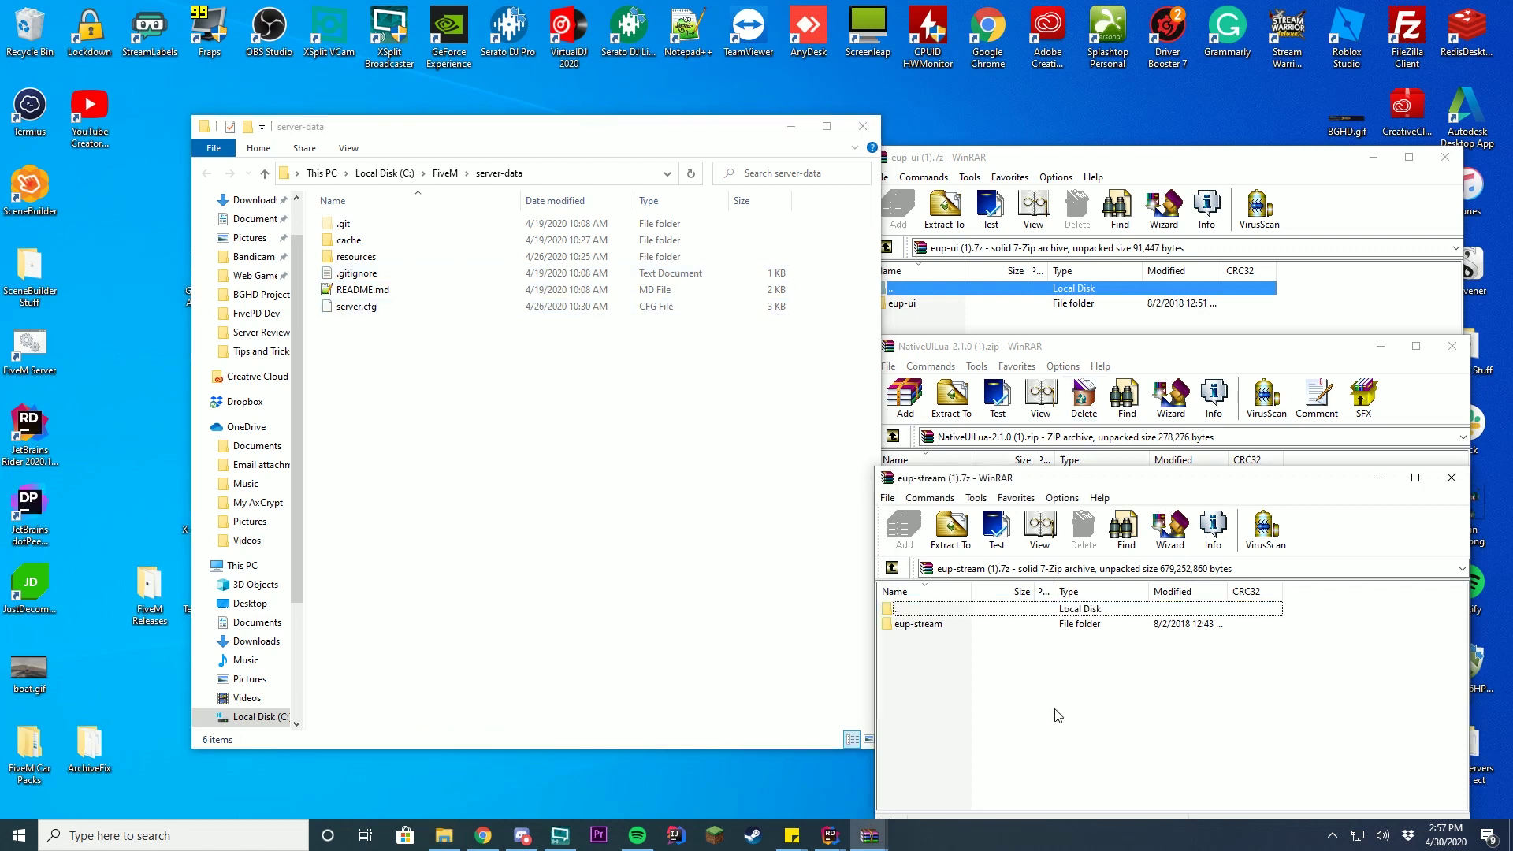
pyautogui.doubleClick(354, 256)
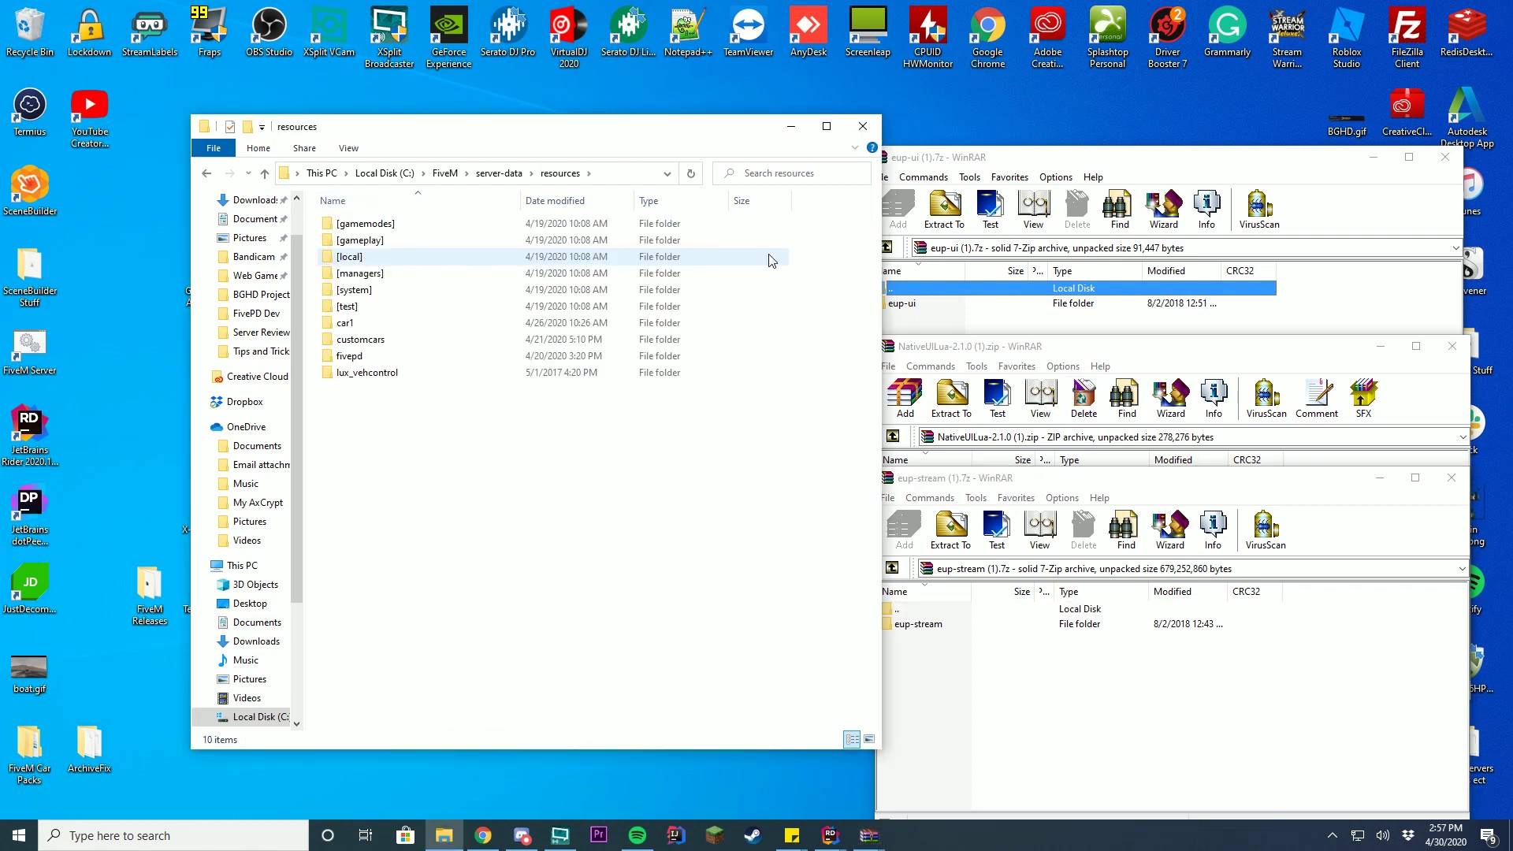
# - Drag the eup-ui and eup-stream folders from WinRAR into resources
pyautogui.click(1055, 177)
pyautogui.moveTo(909, 304)
pyautogui.mouseDown()
pyautogui.moveTo(855, 361)
pyautogui.moveTo(557, 500)
pyautogui.moveTo(521, 481)
pyautogui.mouseUp()
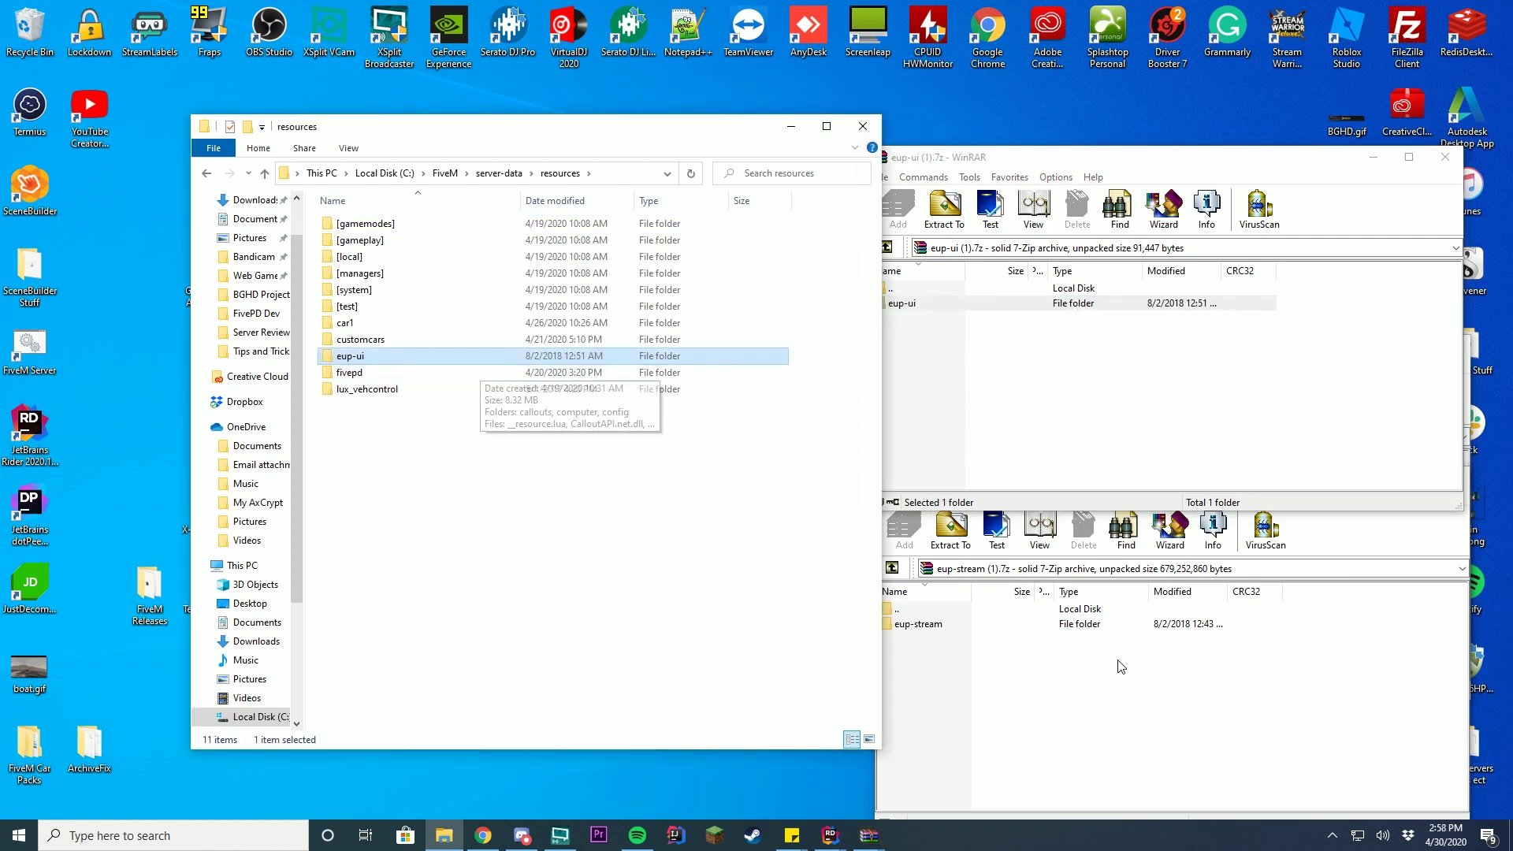
pyautogui.click(1093, 658)
pyautogui.moveTo(918, 624); pyautogui.dragTo(454, 543)
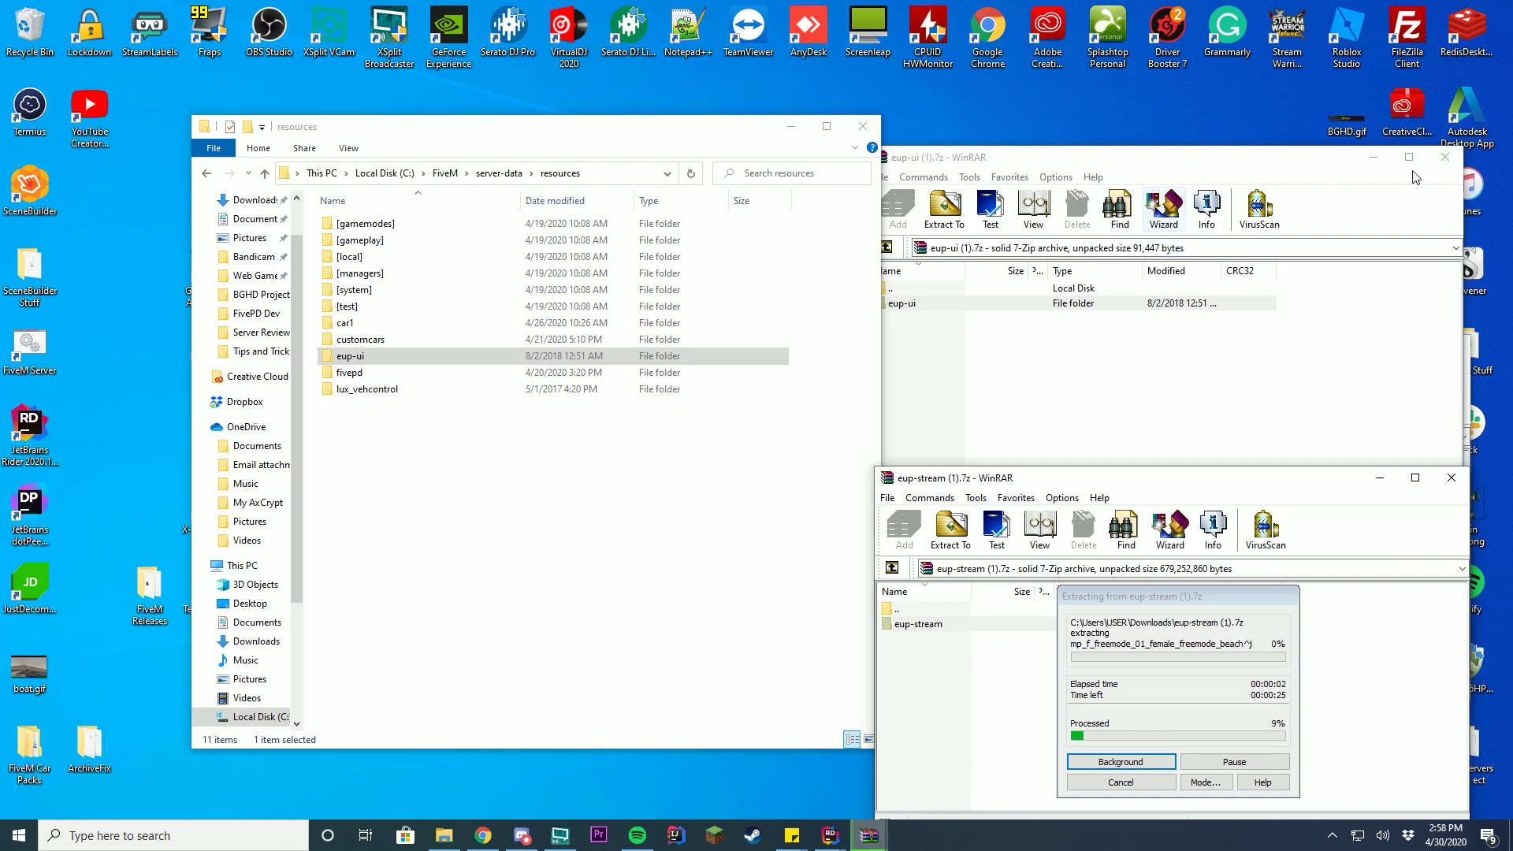
# - Close the eup-ui archive and browse the NativeUILua-2.1.0 archive's MenuExample and NativeUI folders
pyautogui.click(1444, 157)
pyautogui.click(1080, 356)
pyautogui.moveTo(1080, 356); pyautogui.dragTo(1079, 105)
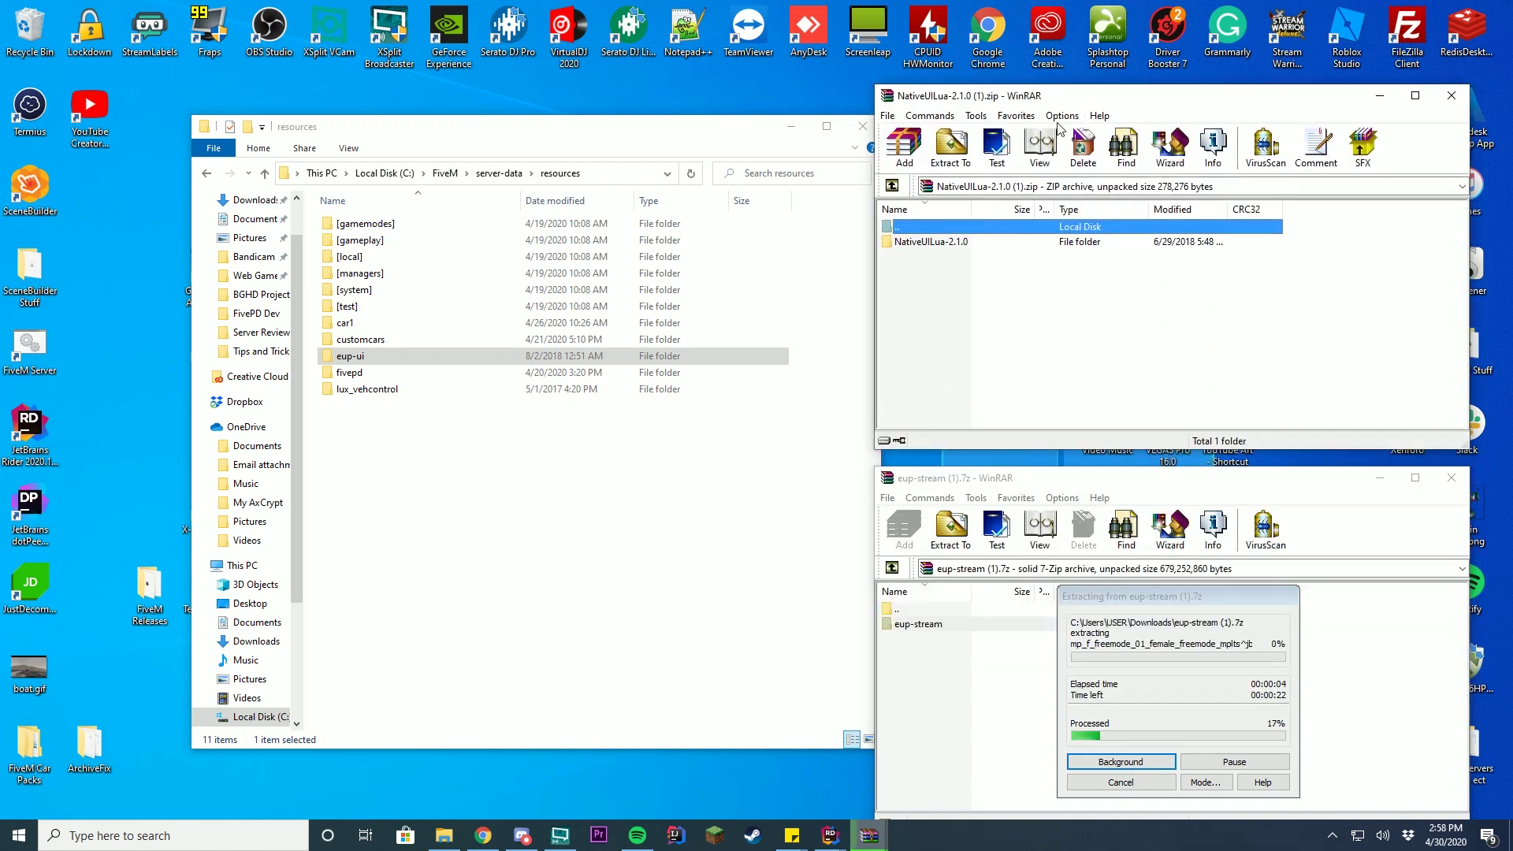
pyautogui.doubleClick(976, 241)
pyautogui.doubleClick(975, 229)
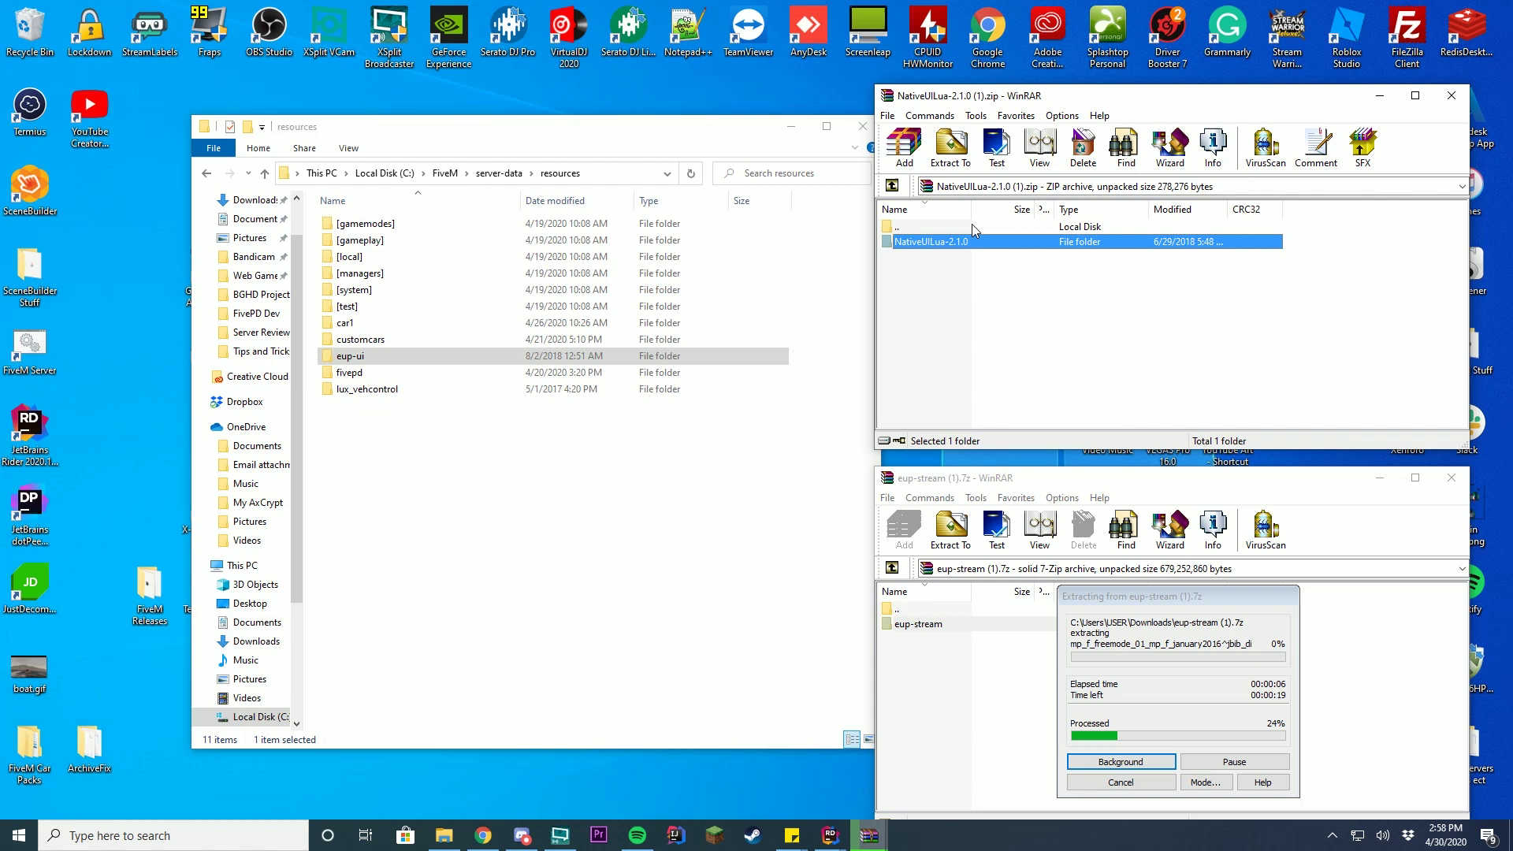
pyautogui.doubleClick(928, 244)
pyautogui.doubleClick(930, 228)
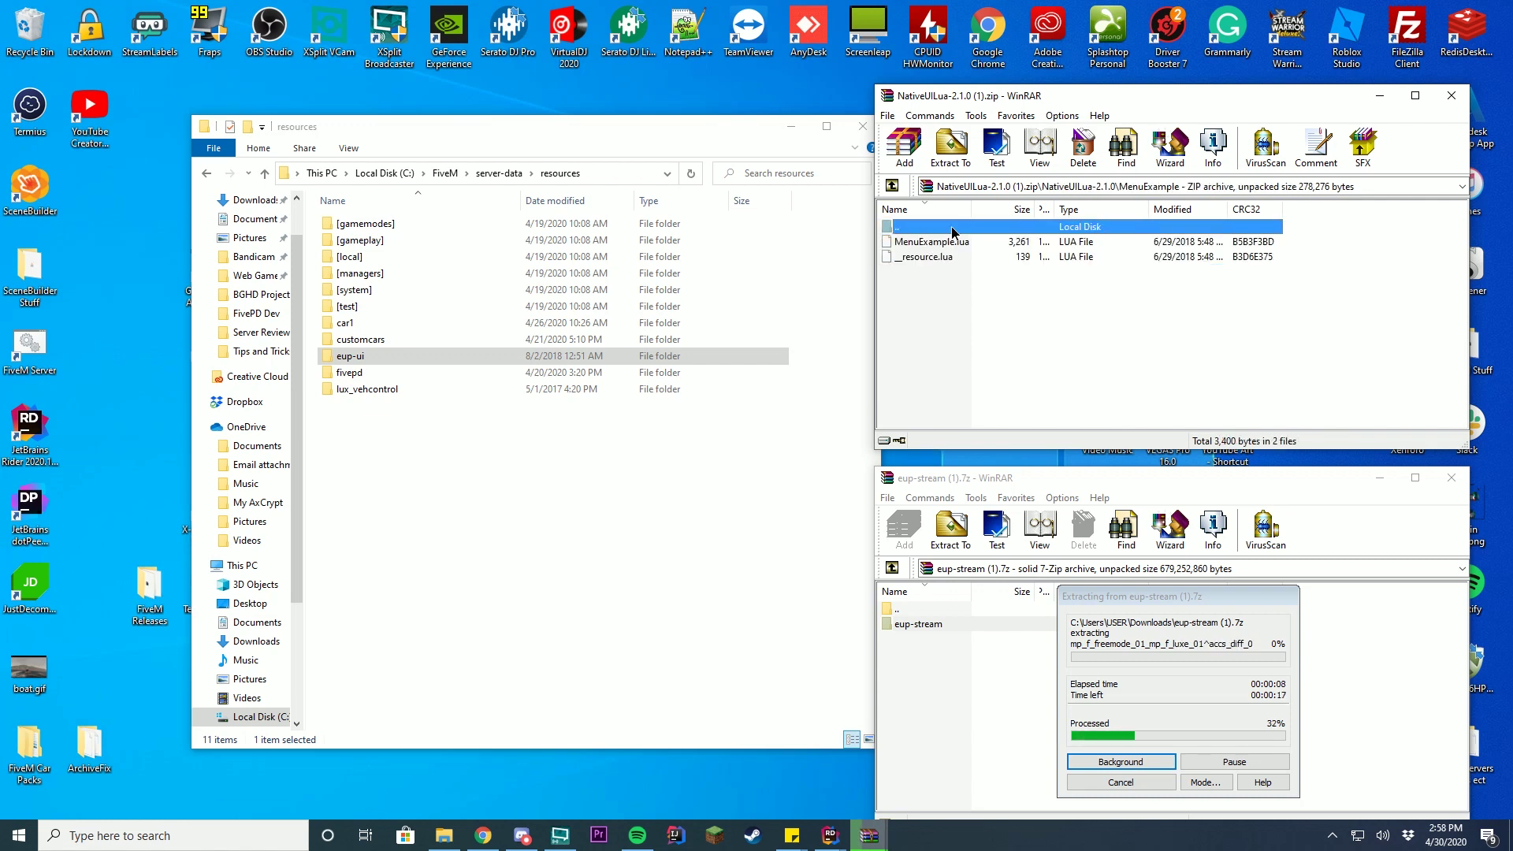
pyautogui.doubleClick(929, 243)
pyautogui.doubleClick(932, 245)
pyautogui.doubleClick(935, 225)
pyautogui.doubleClick(934, 225)
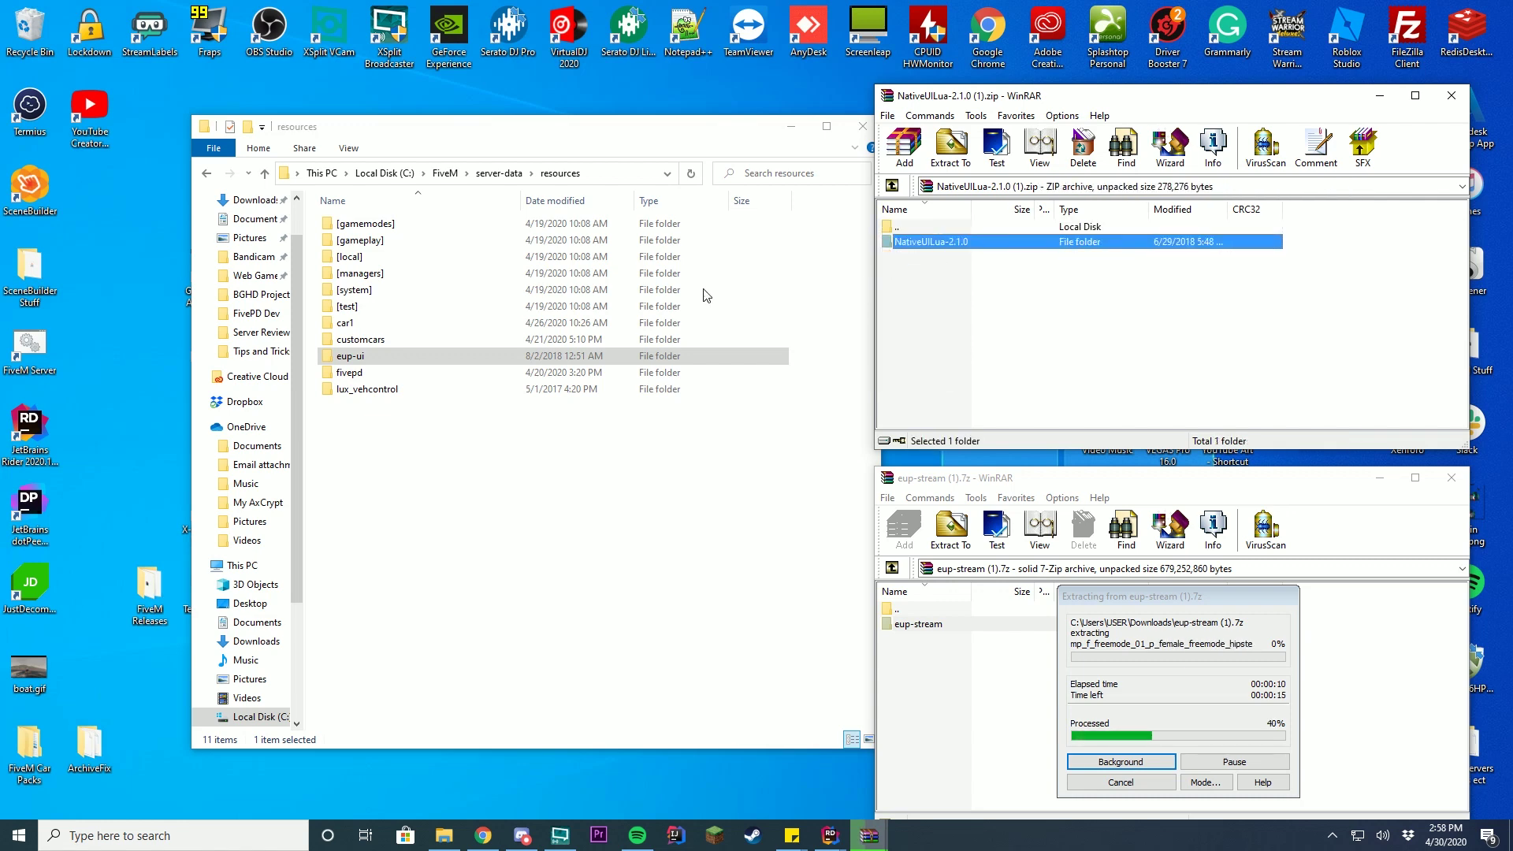
pyautogui.doubleClick(930, 245)
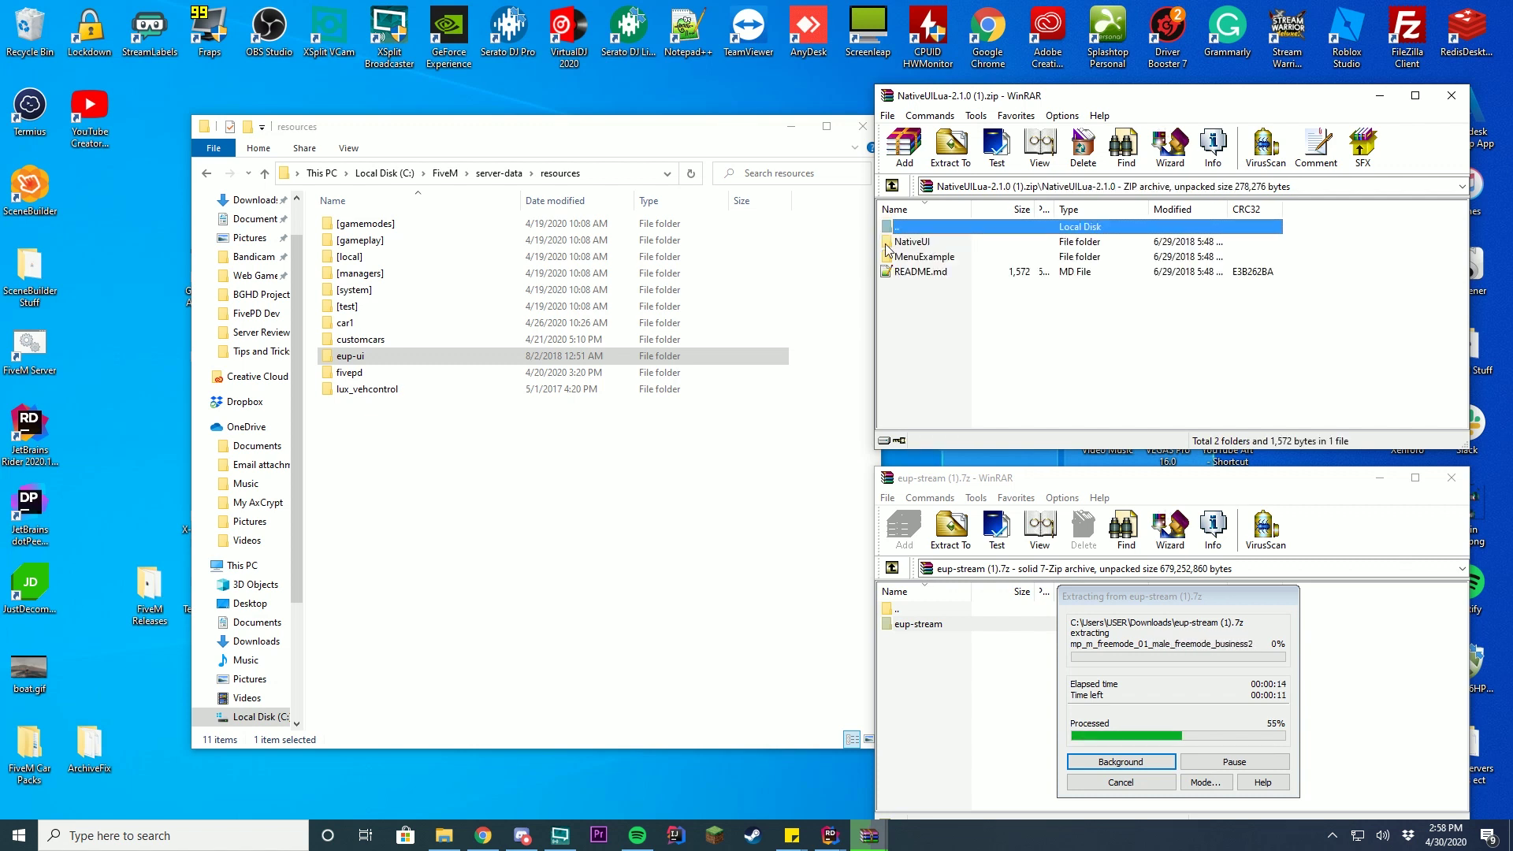
pyautogui.doubleClick(932, 230)
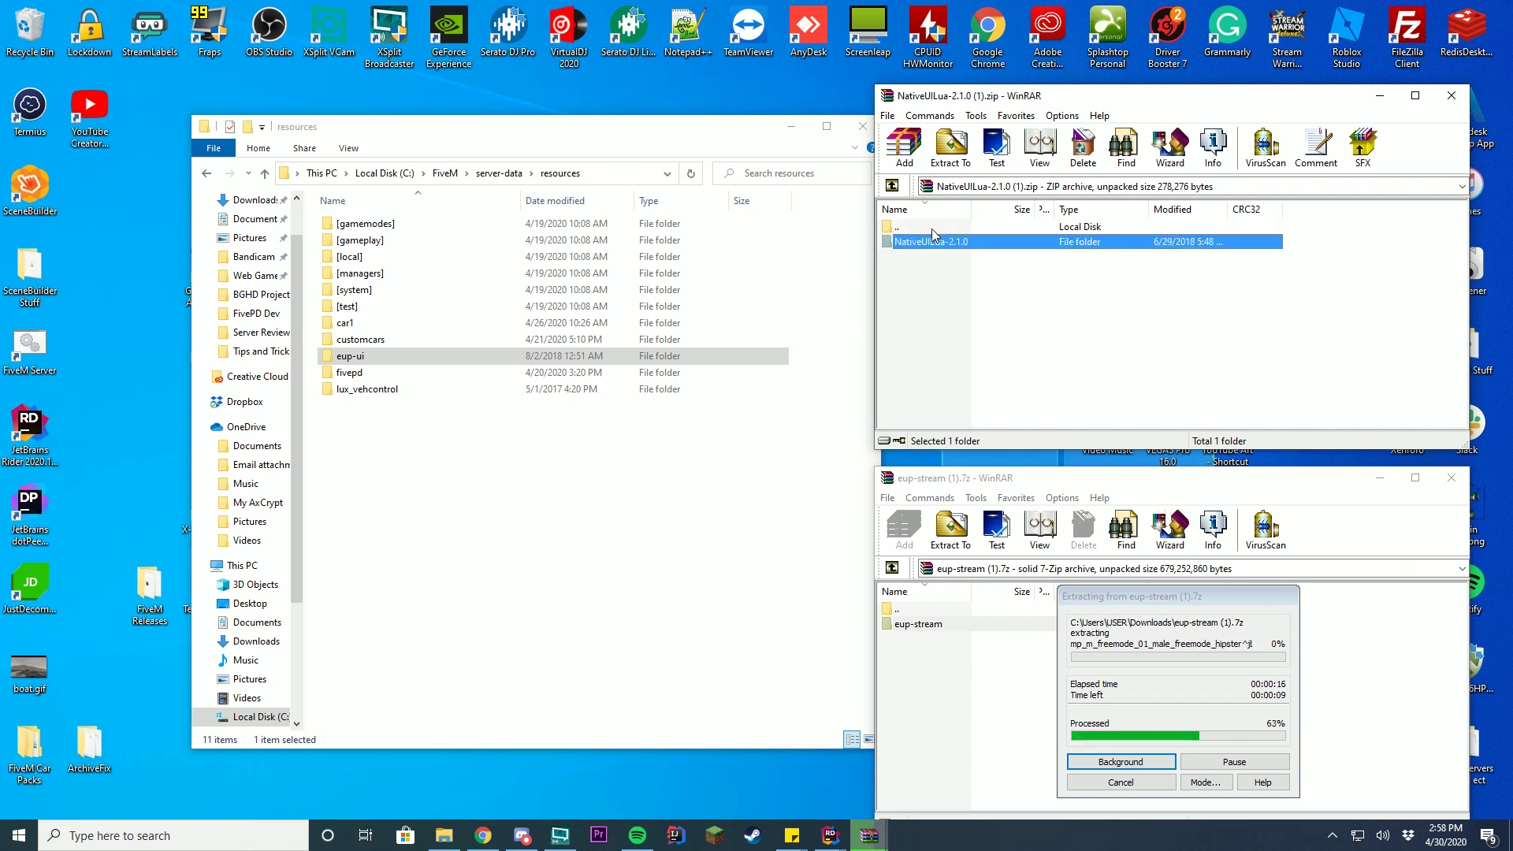
pyautogui.doubleClick(934, 244)
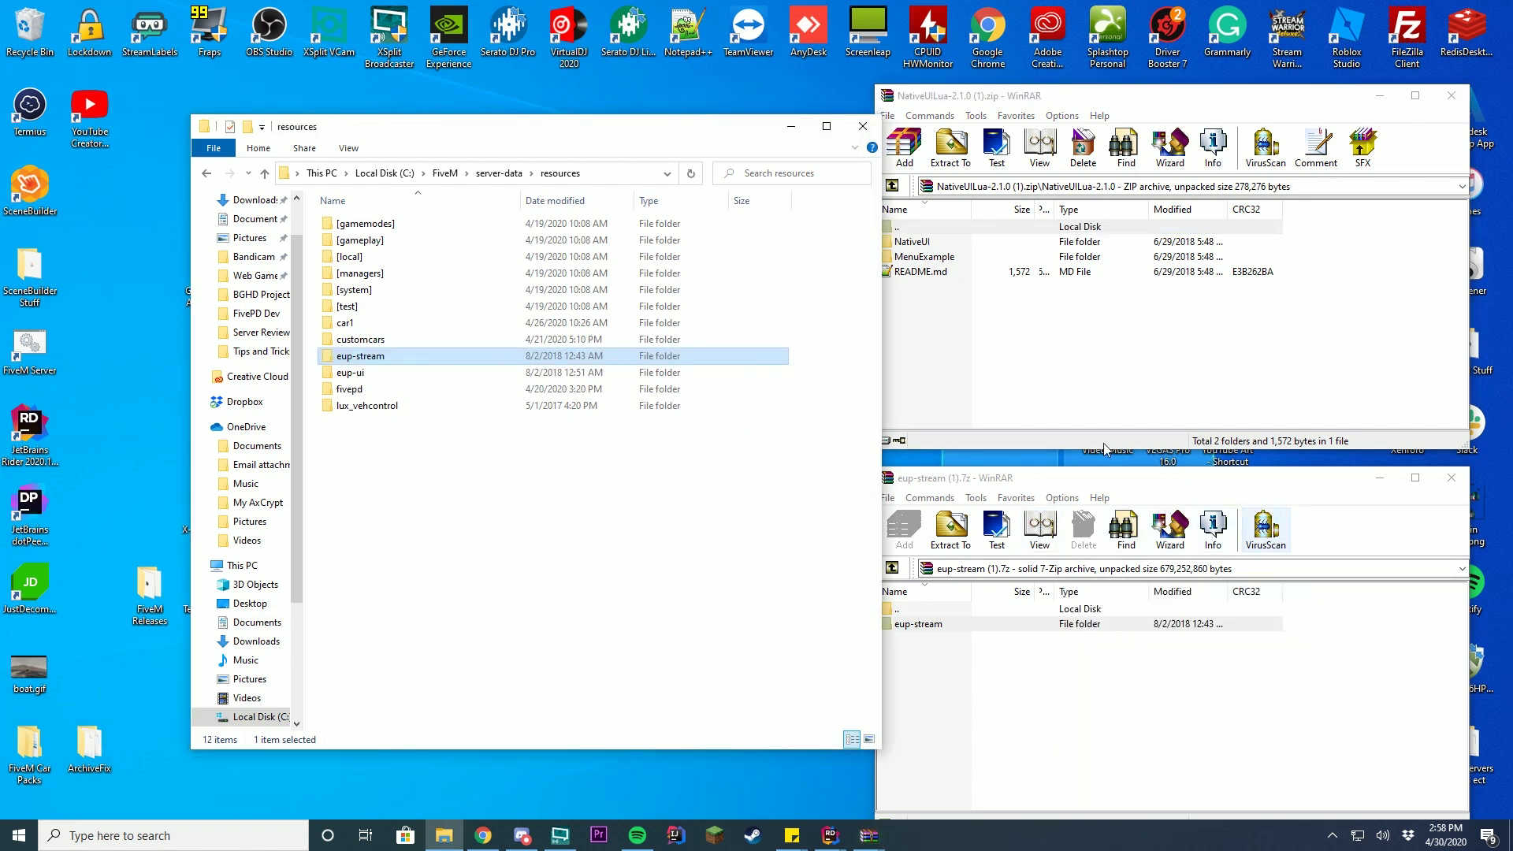
# - Extract the NativeUI folder into resources and close the eup-stream and NativeUILua archives
pyautogui.moveTo(911, 241)
pyautogui.mouseDown()
pyautogui.moveTo(788, 441)
pyautogui.moveTo(563, 498)
pyautogui.mouseUp()
pyautogui.click(1451, 478)
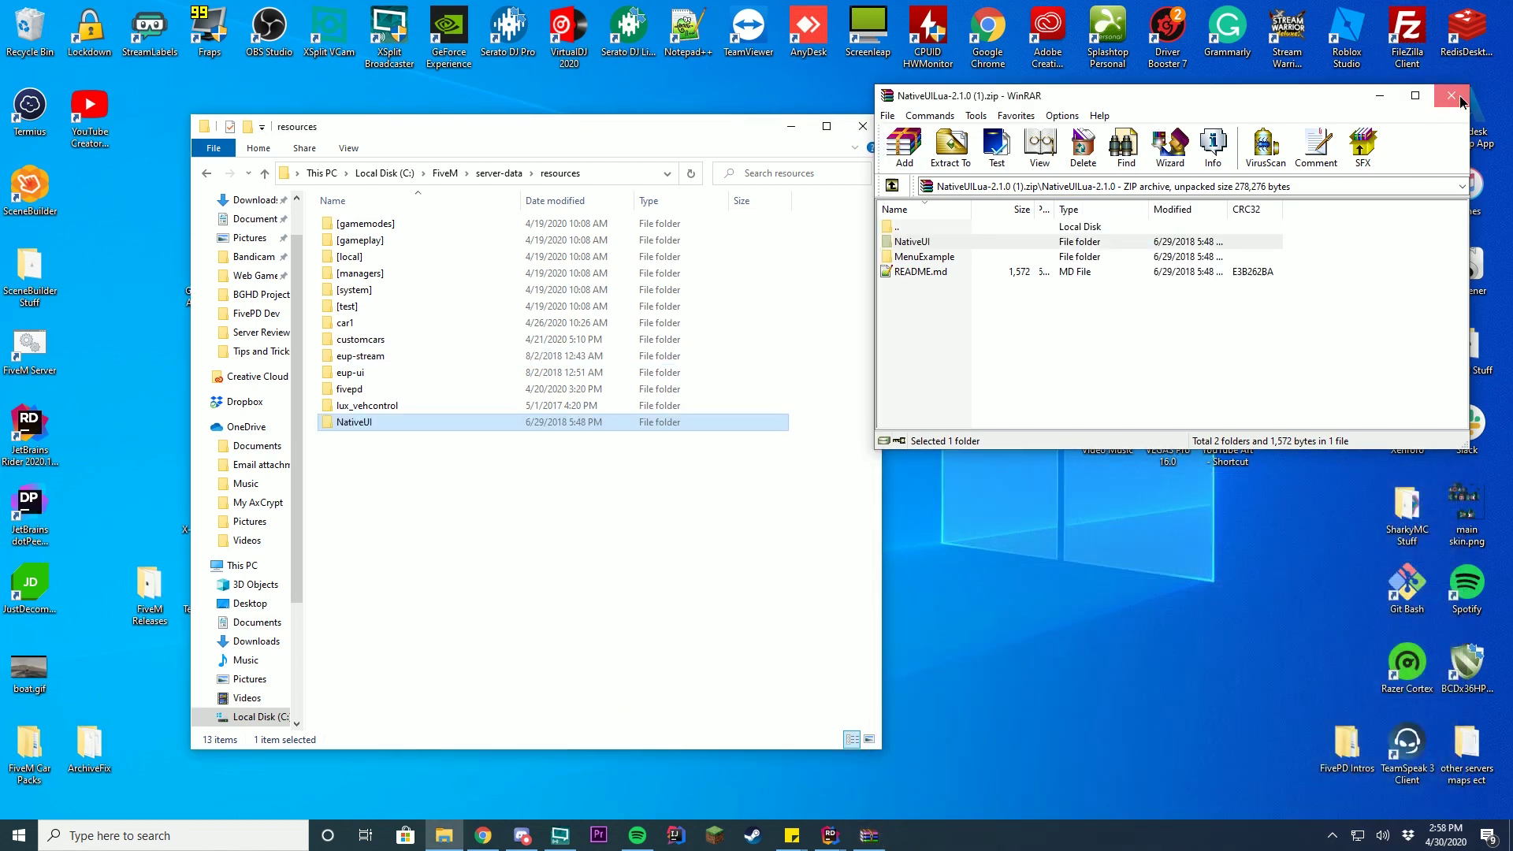
pyautogui.click(1451, 95)
pyautogui.moveTo(626, 125); pyautogui.dragTo(1073, 125)
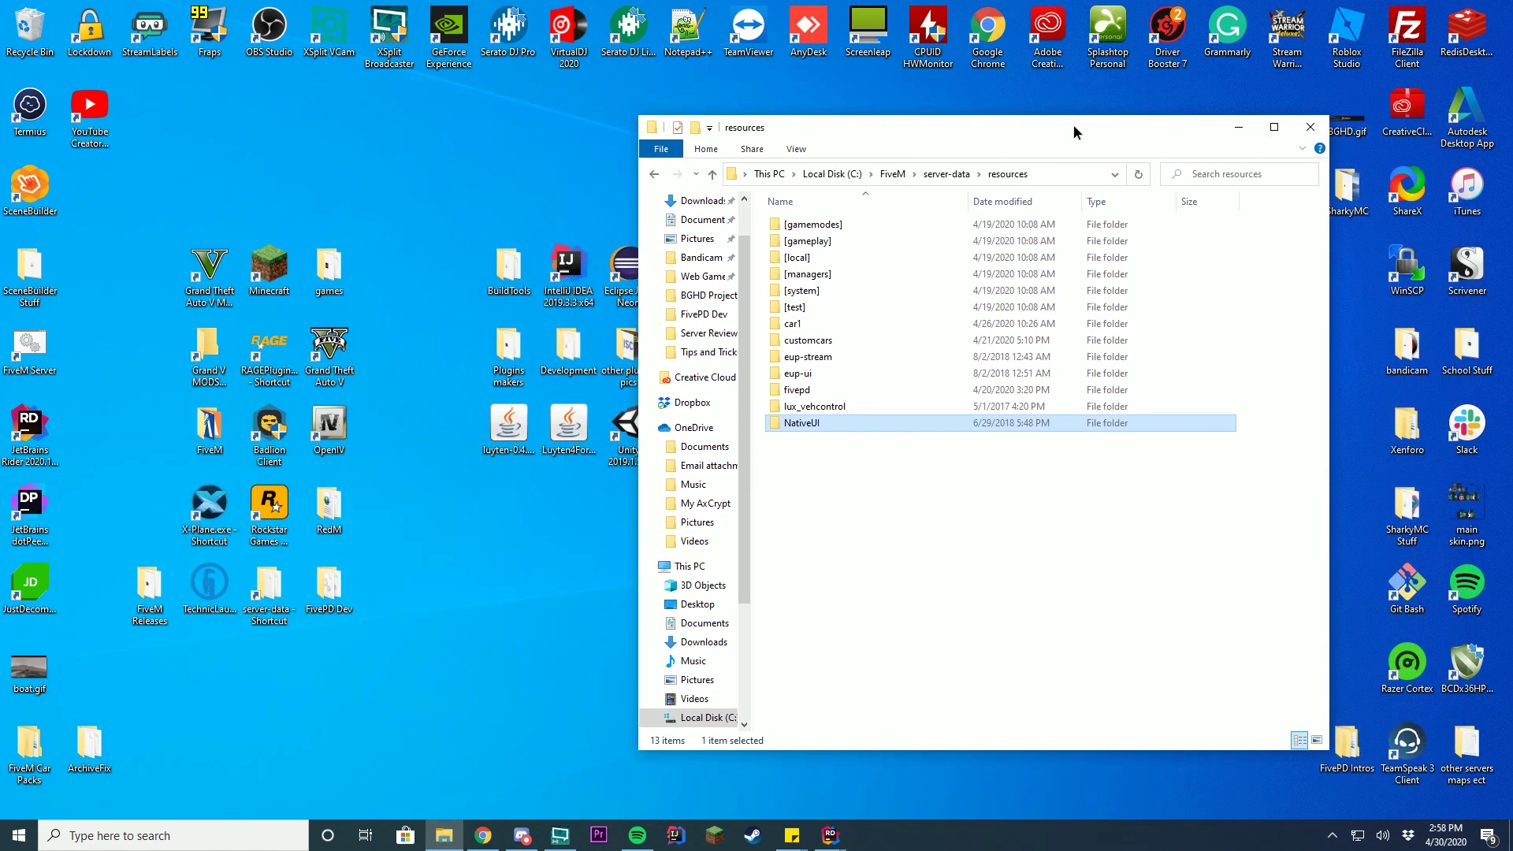
# - Open server.cfg in Notepad++ alongside the resources folder
pyautogui.click(946, 174)
pyautogui.click(797, 309)
pyautogui.rightClick(797, 309)
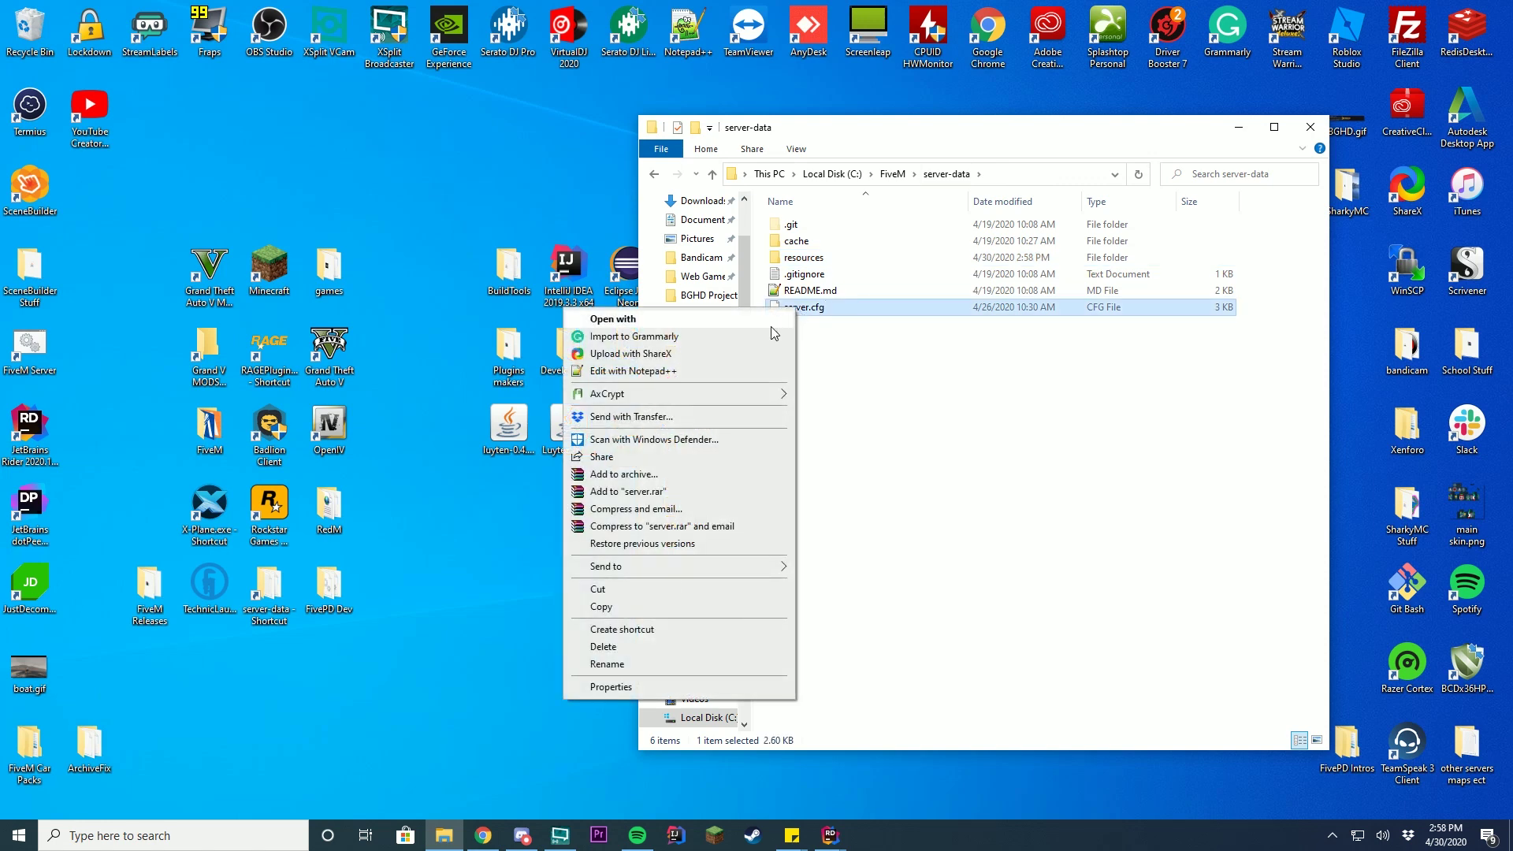
pyautogui.click(690, 370)
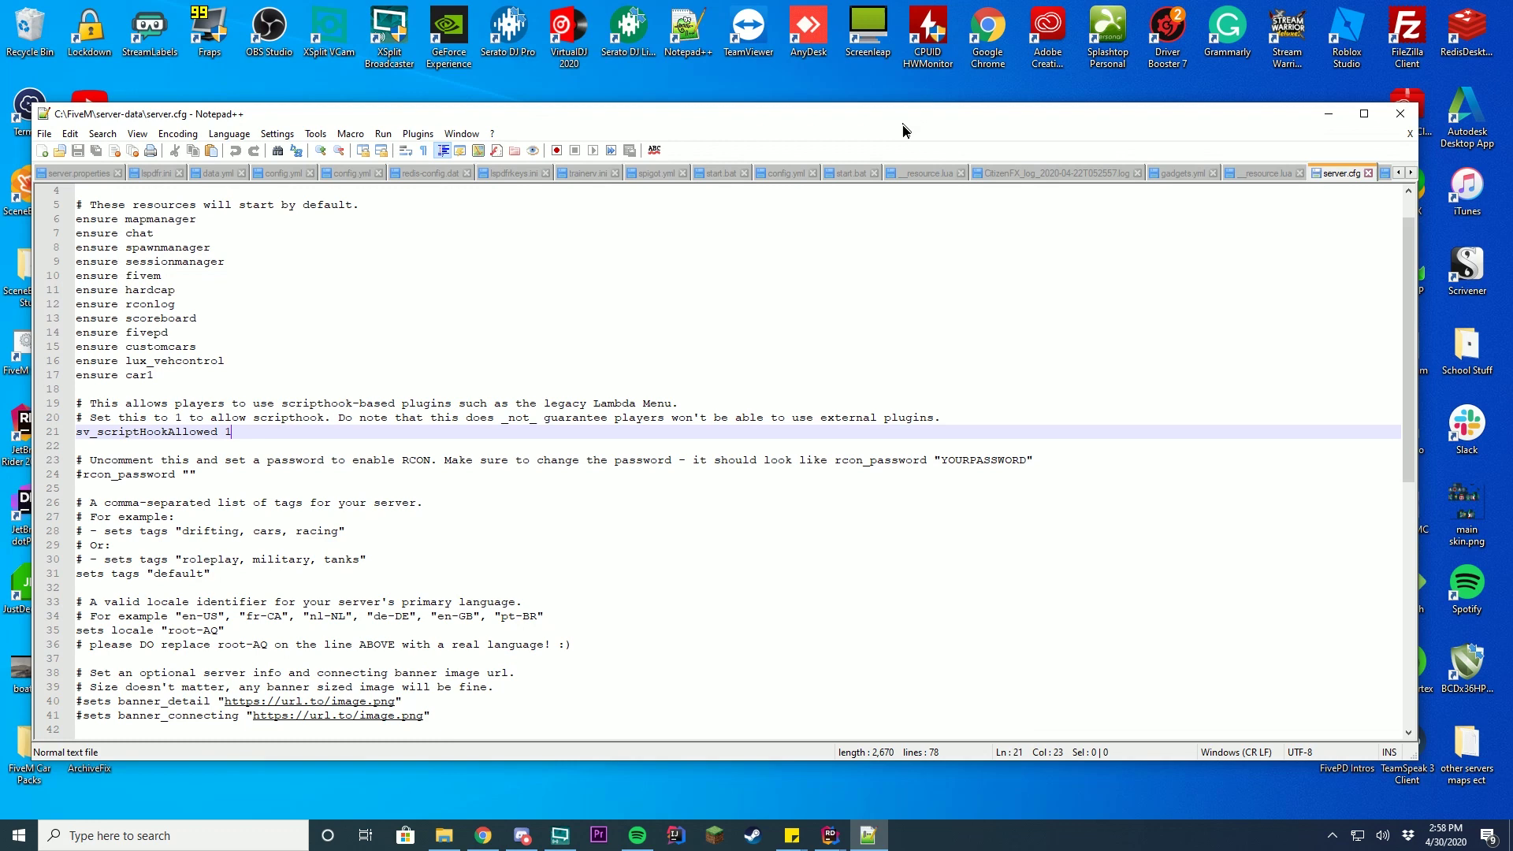
pyautogui.moveTo(937, 102); pyautogui.dragTo(903, 196)
pyautogui.click(956, 92)
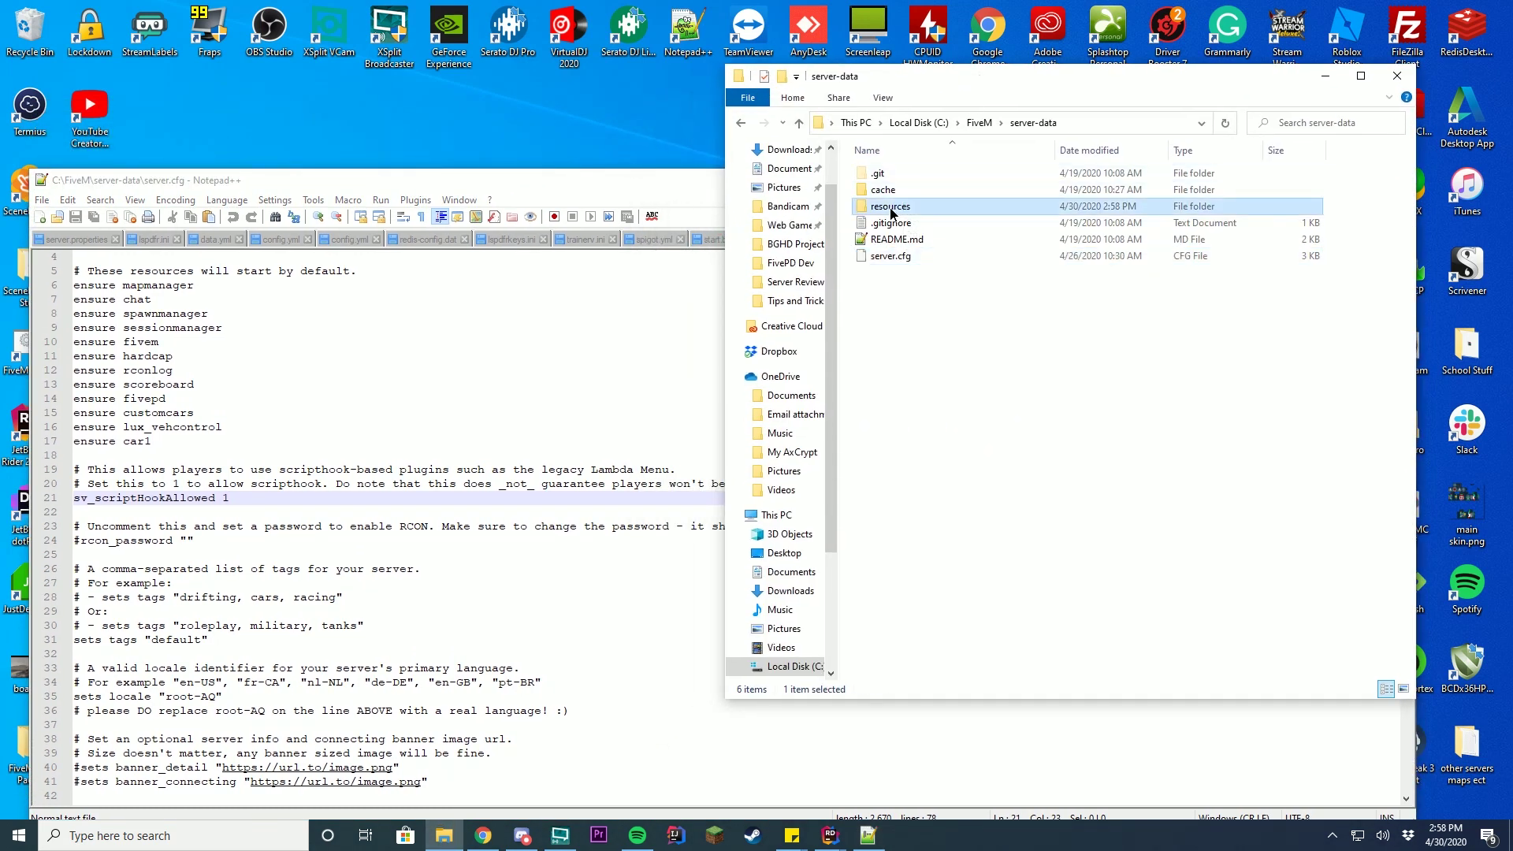
pyautogui.doubleClick(888, 206)
# - Add an 'ensure NativeUI' line after 'ensure car1'
pyautogui.click(168, 447)
pyautogui.press('Return')
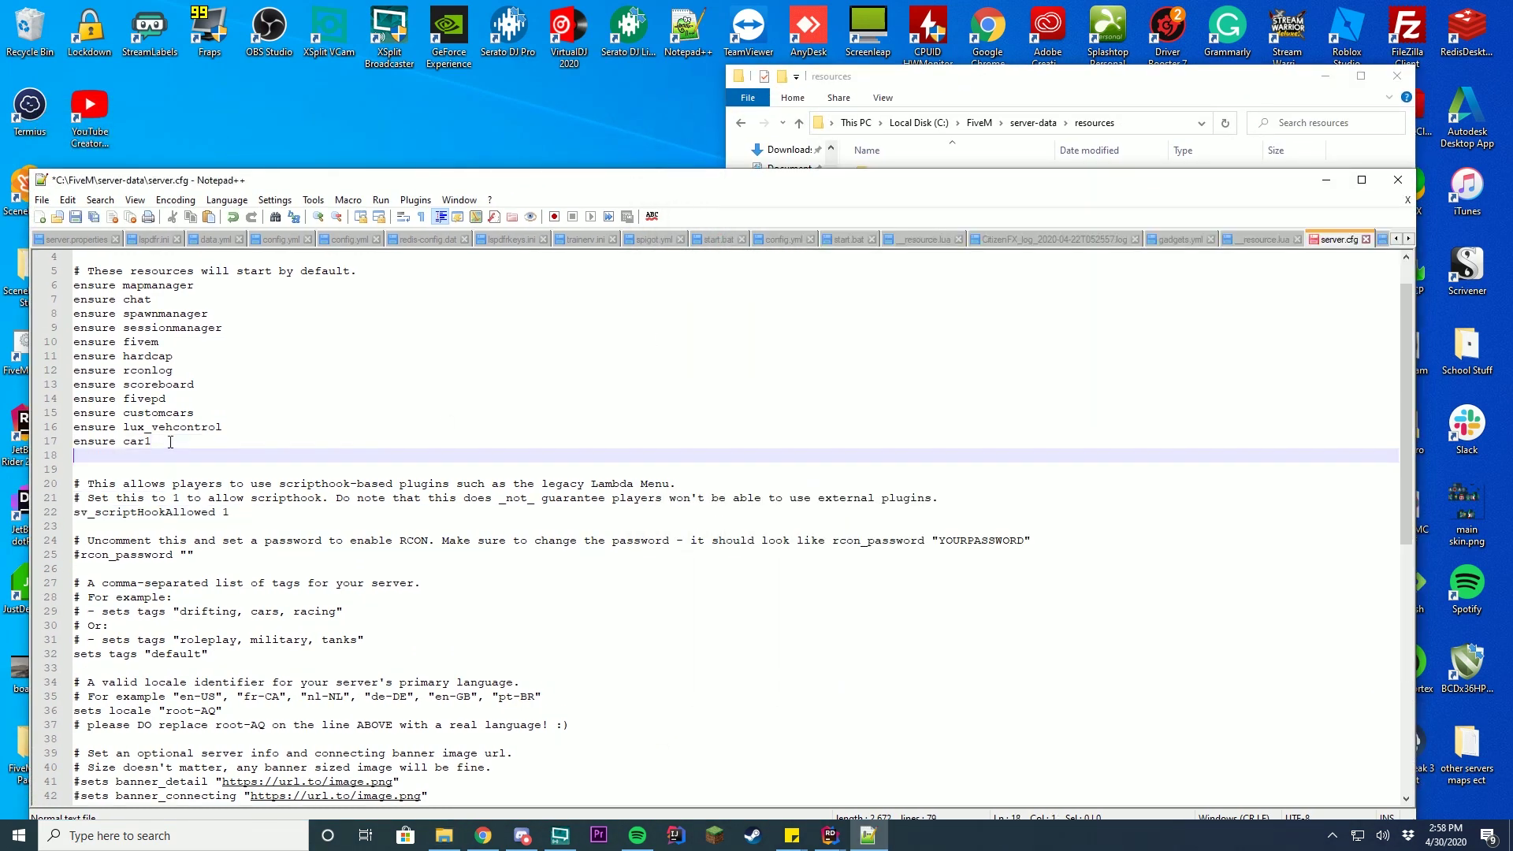
pyautogui.write('ensure')
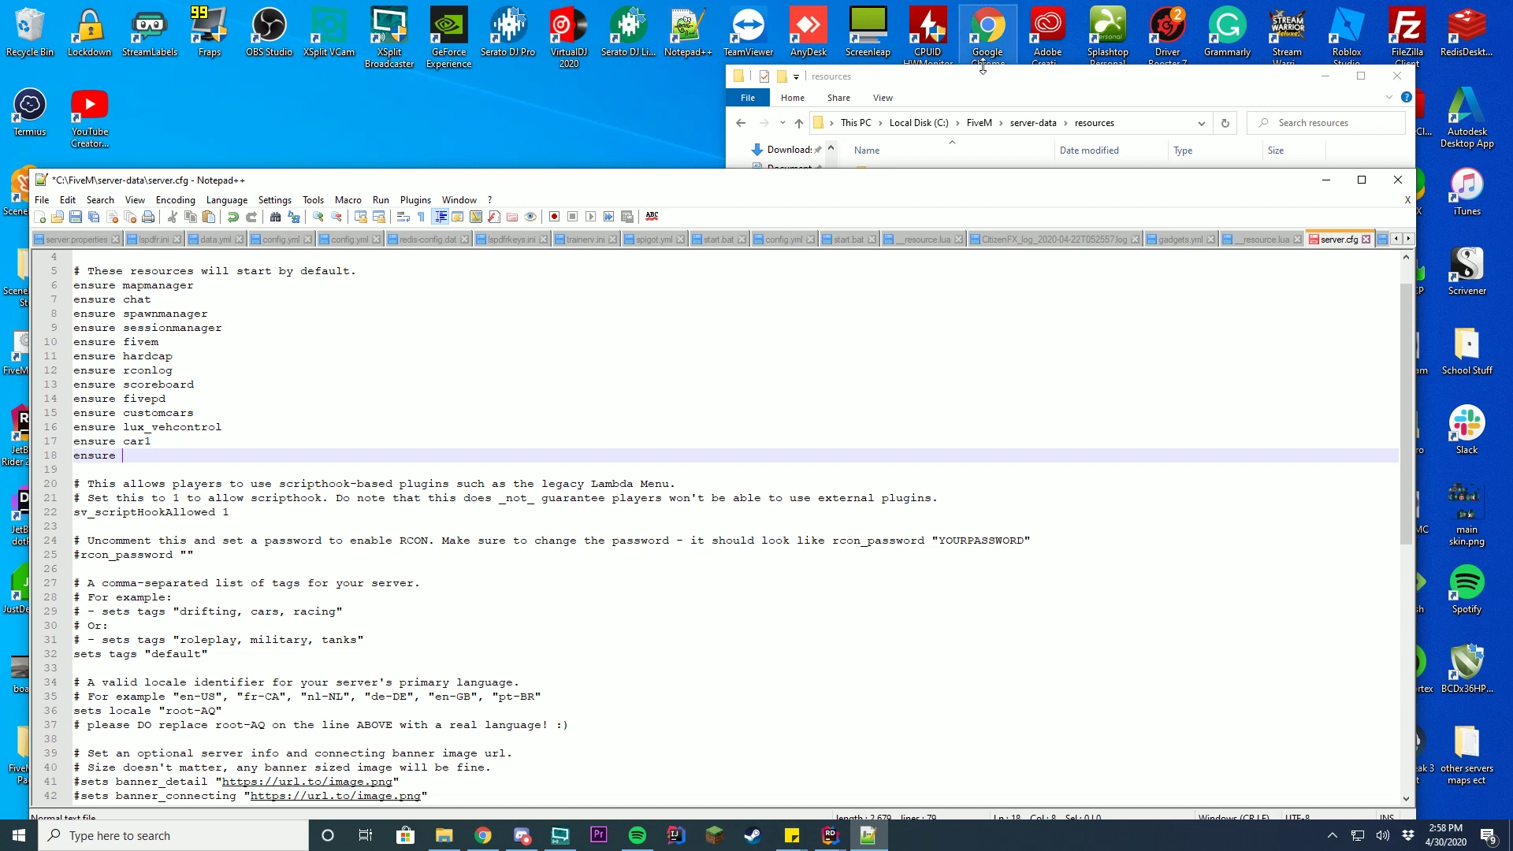
pyautogui.click(983, 78)
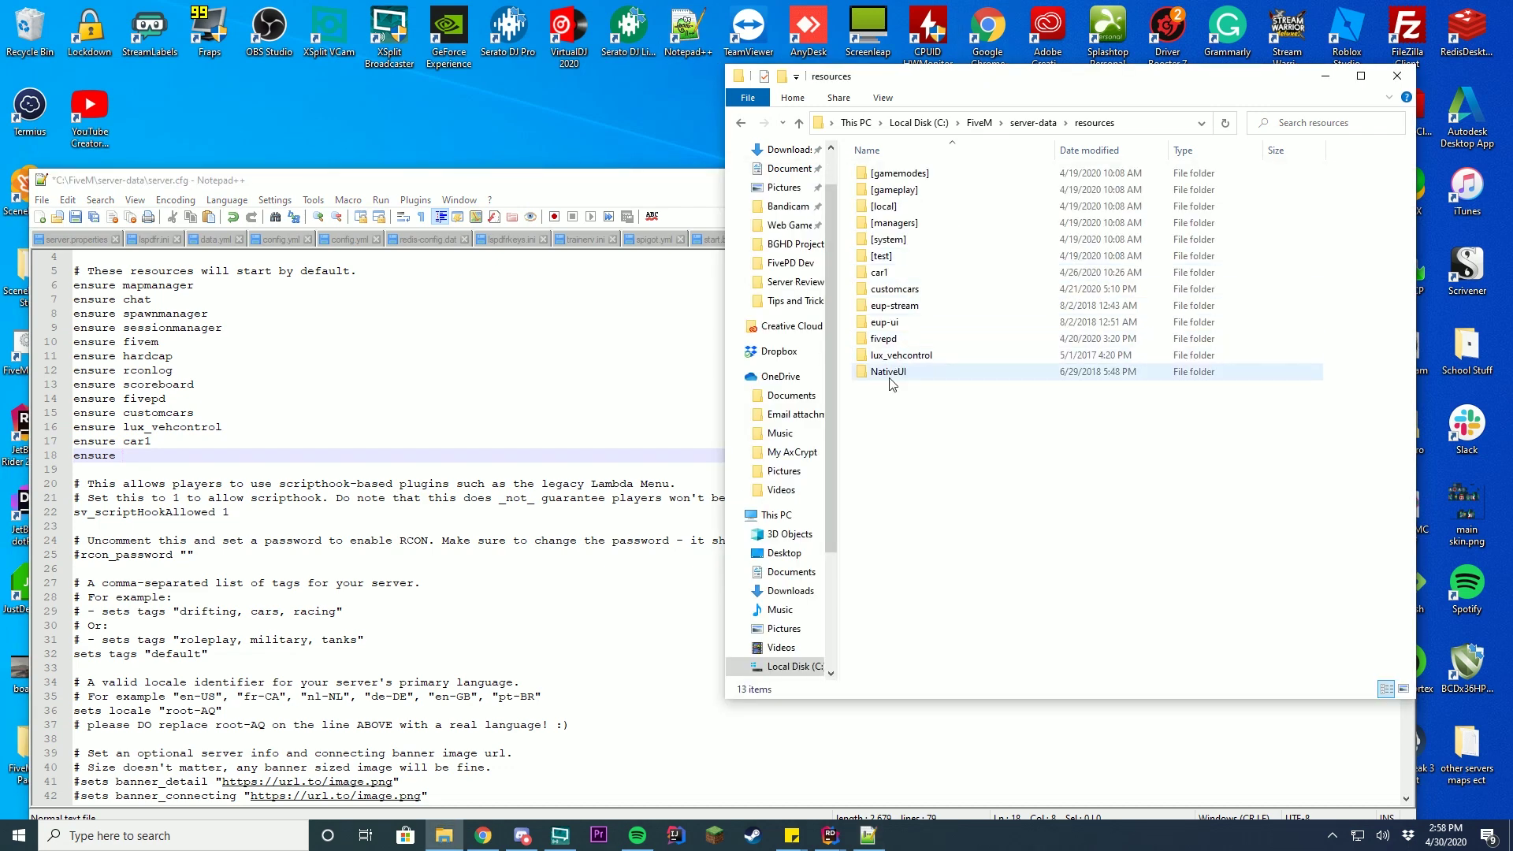
pyautogui.click(145, 456)
pyautogui.write('NativeUI')
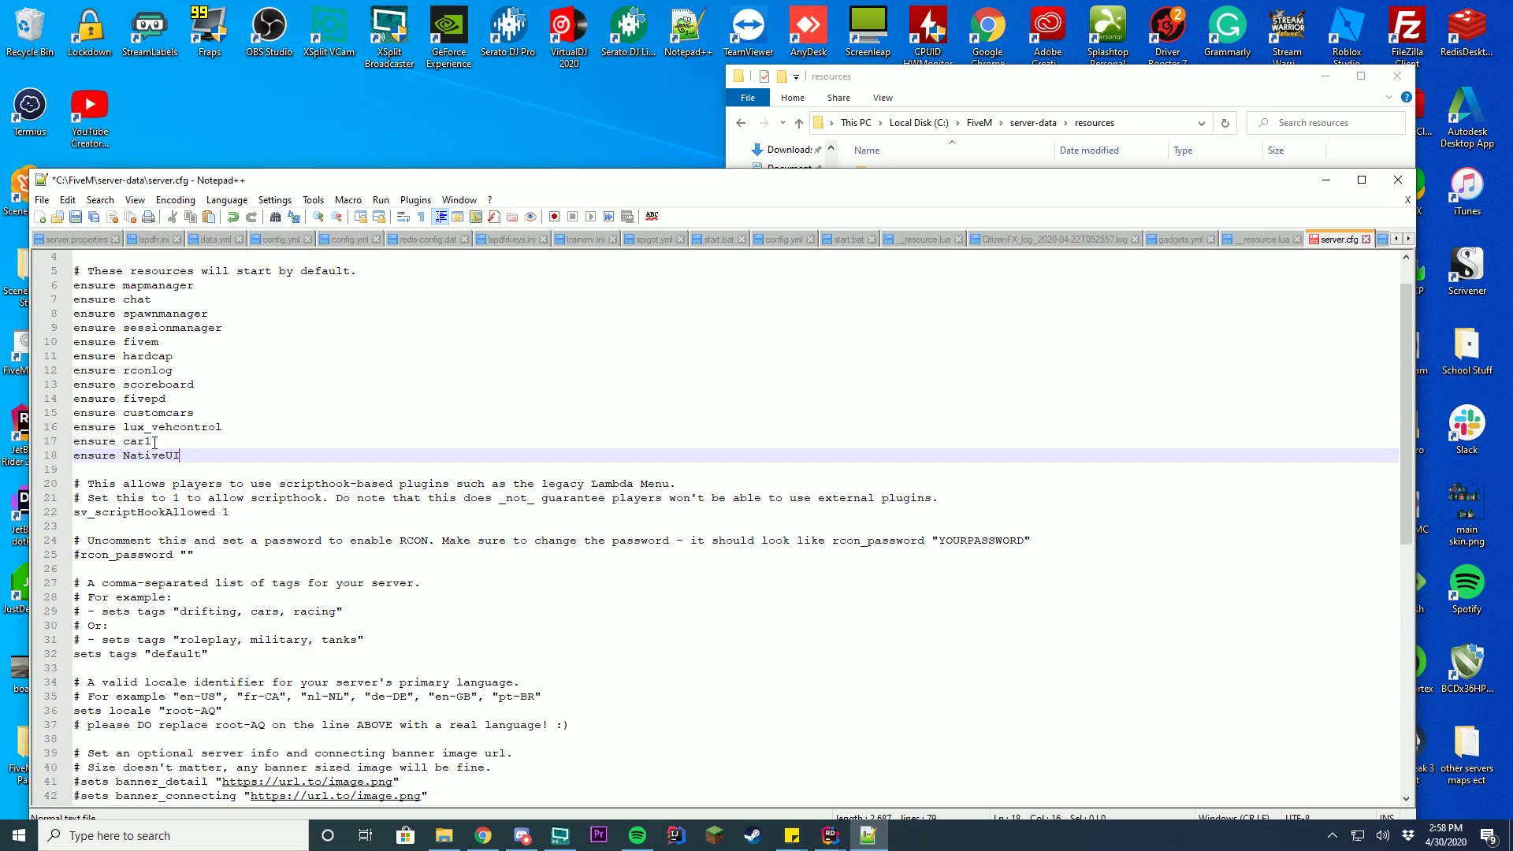
pyautogui.press('Return')
# - Add an 'ensure eup-ui' line
pyautogui.write('ensure')
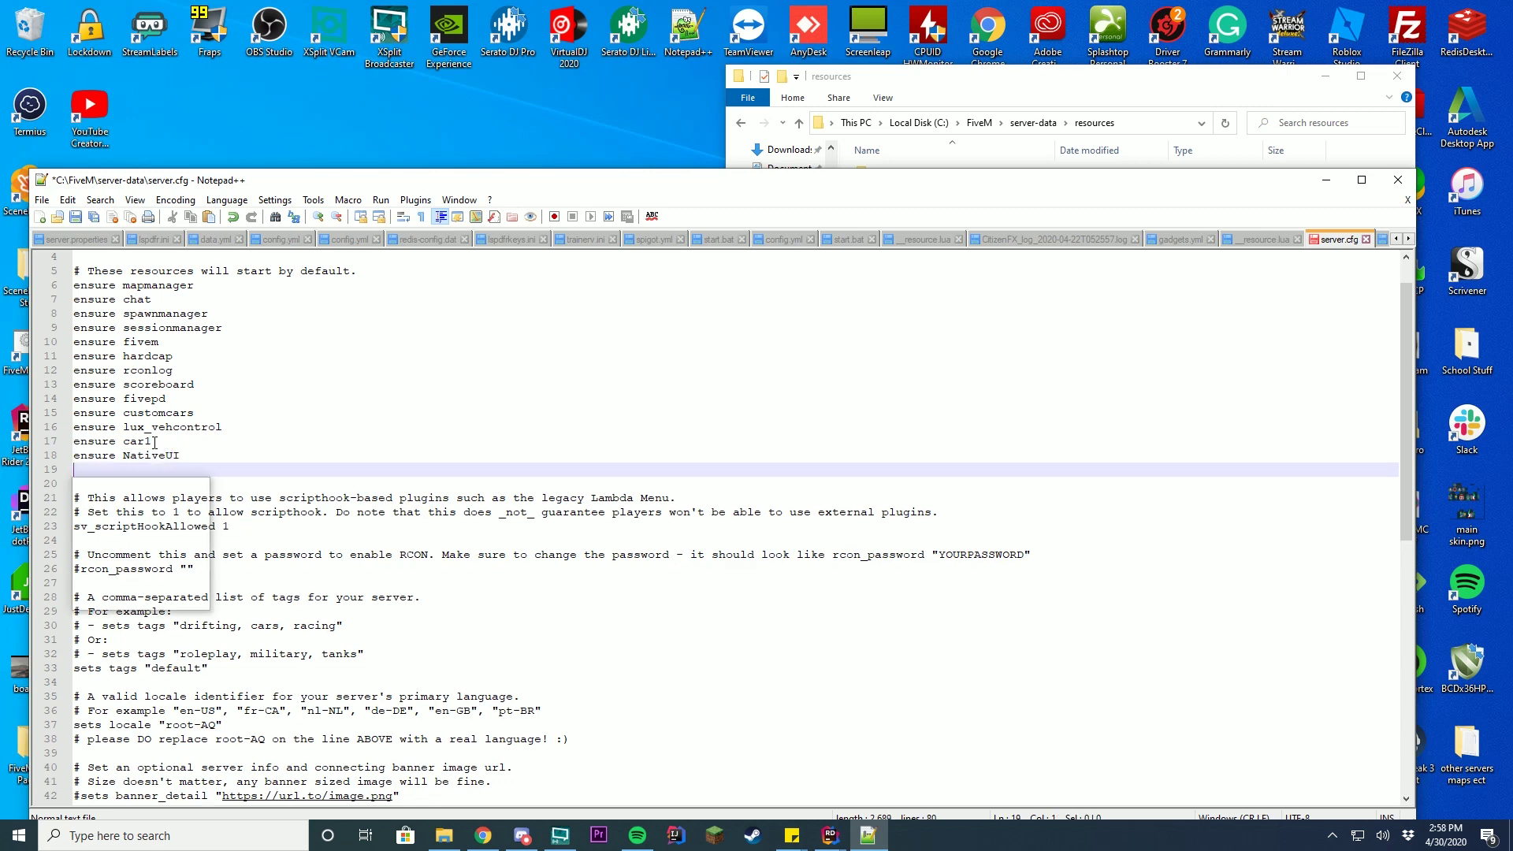
pyautogui.click(1208, 119)
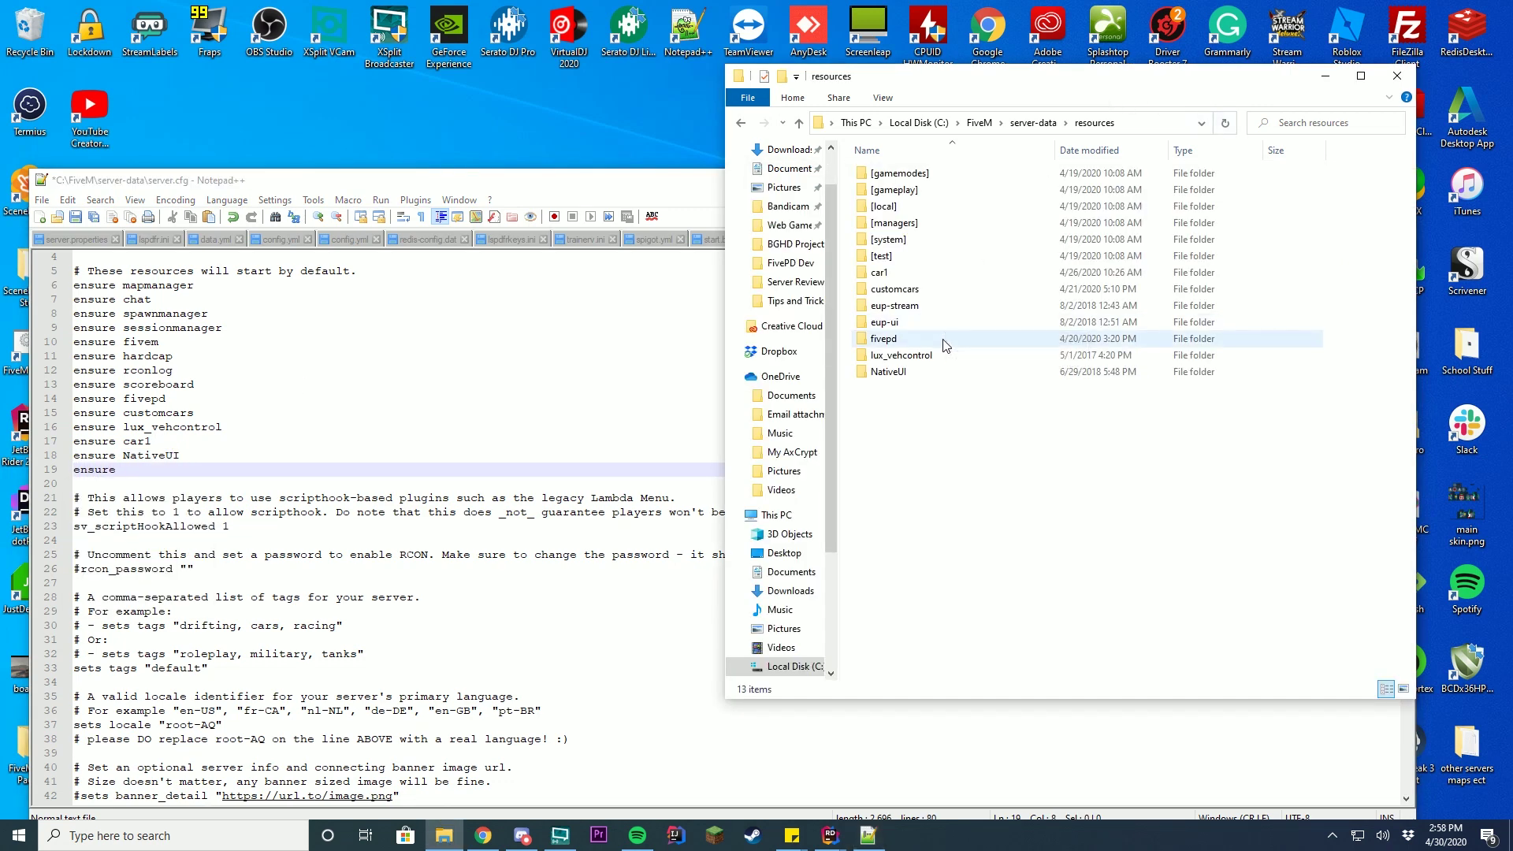
pyautogui.click(204, 467)
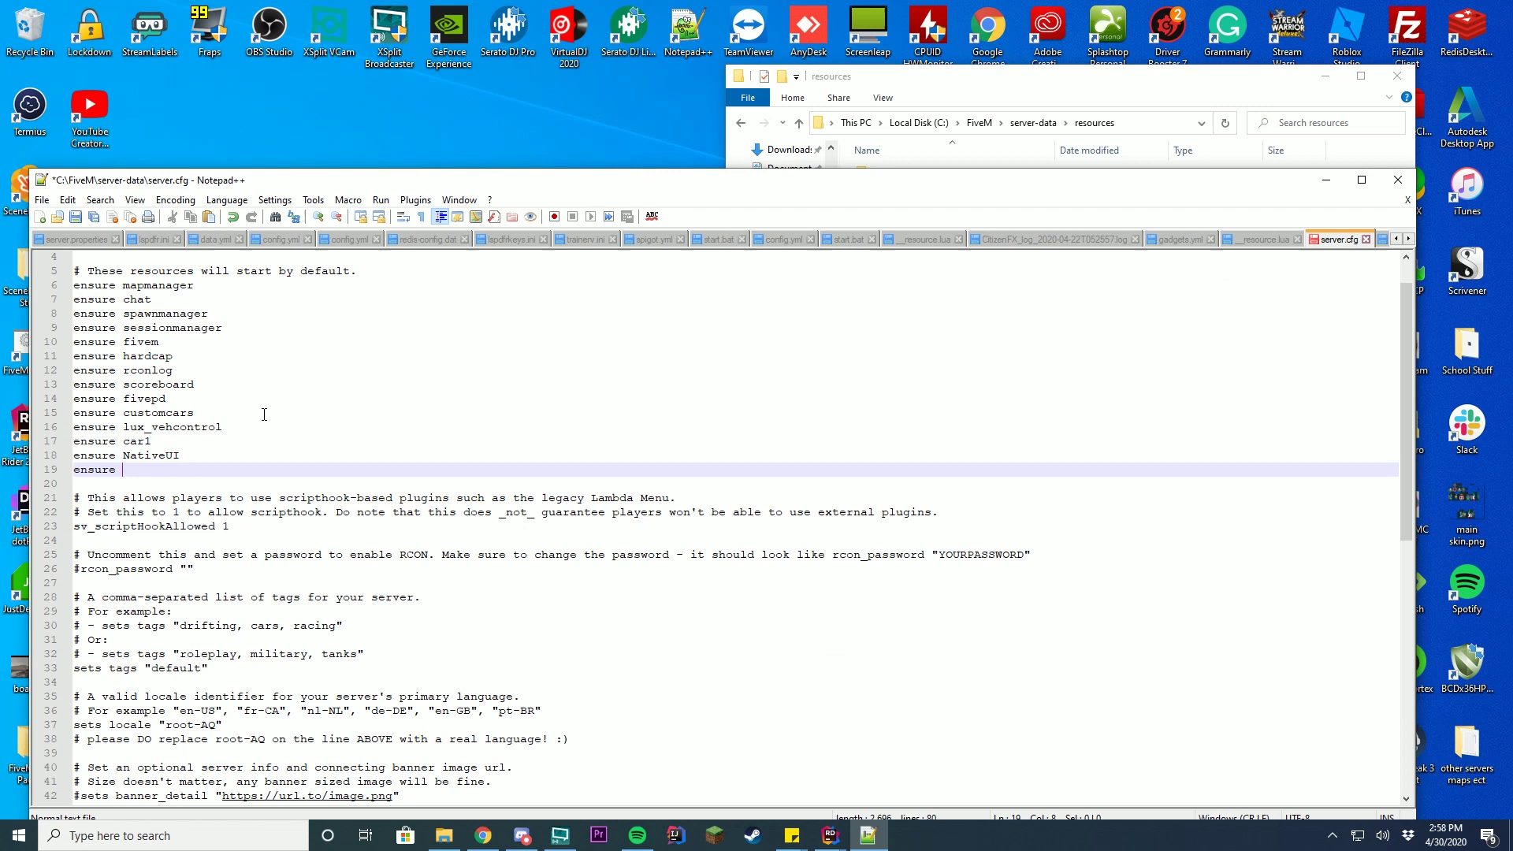
pyautogui.write('eup-ui')
pyautogui.press('Return')
# - Add an 'ensure eup-stream' line and save server.cfg with Ctrl+S
pyautogui.write('st')
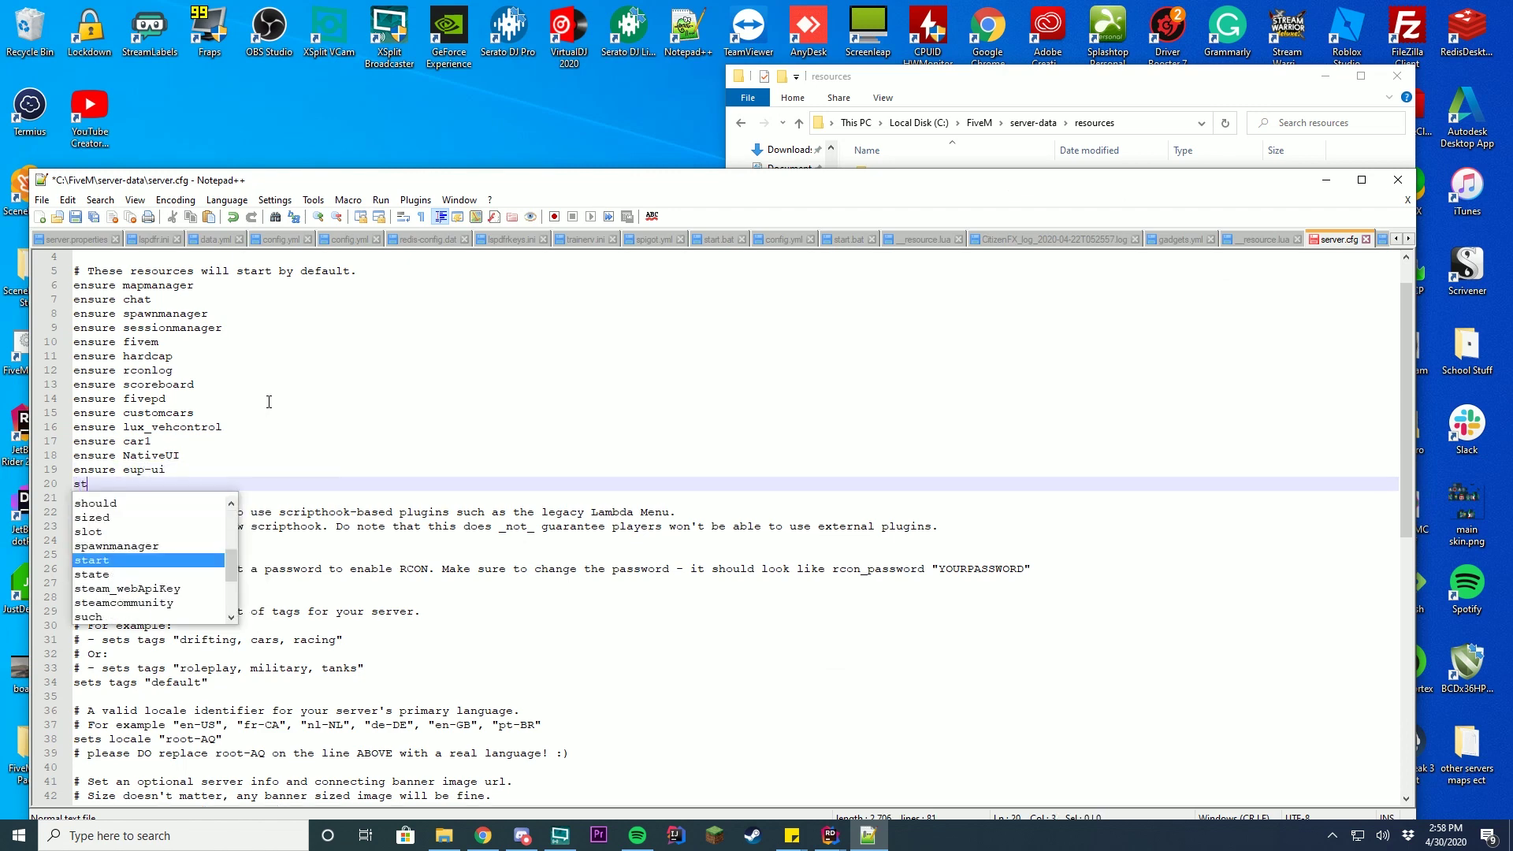
pyautogui.press('BackSpace')
pyautogui.press('BackSpace')
pyautogui.write('ensure')
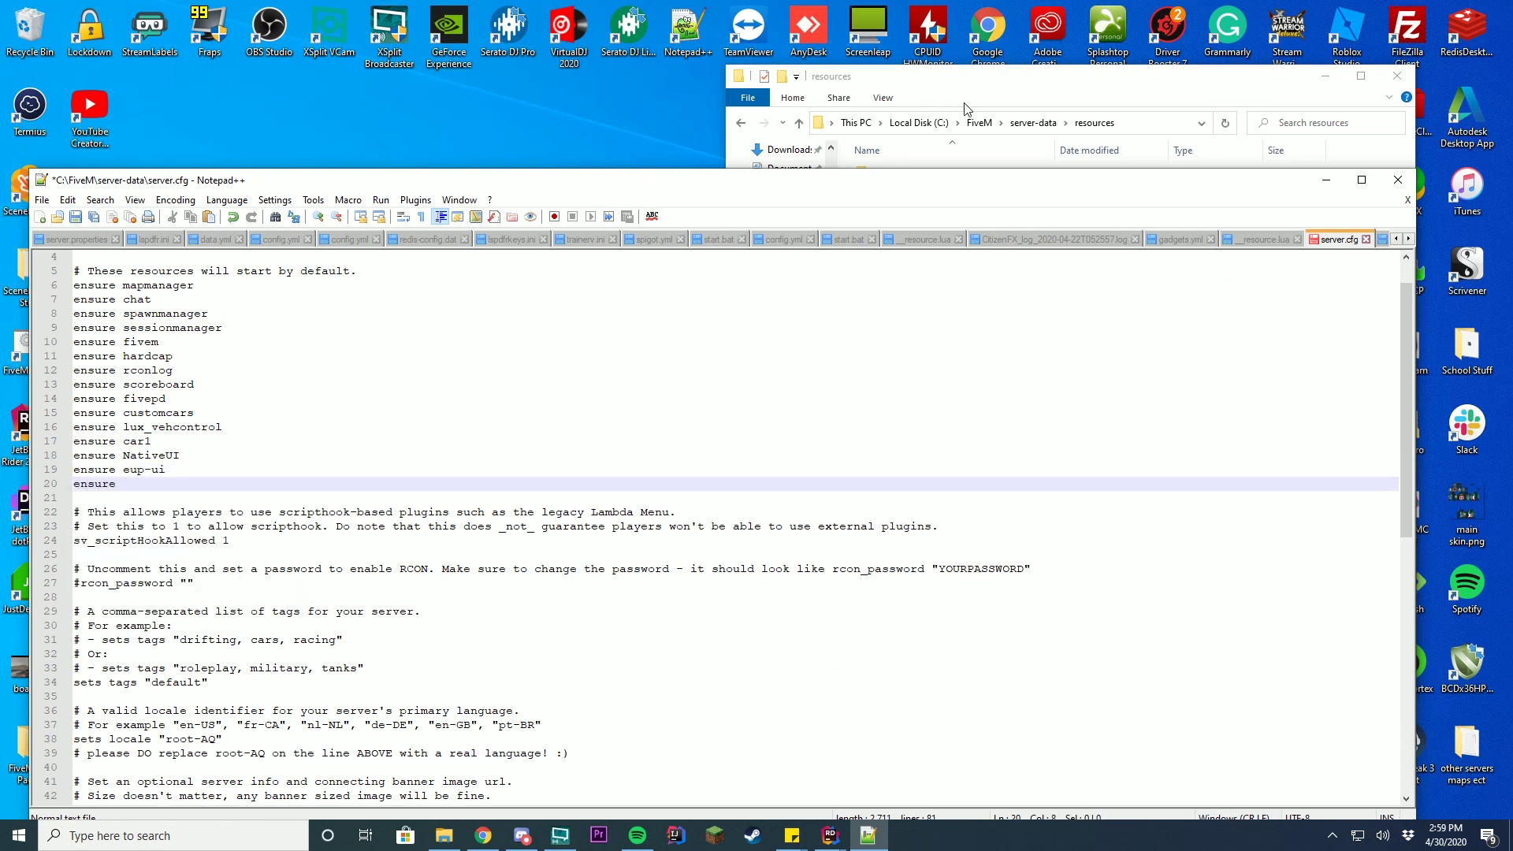
pyautogui.click(967, 109)
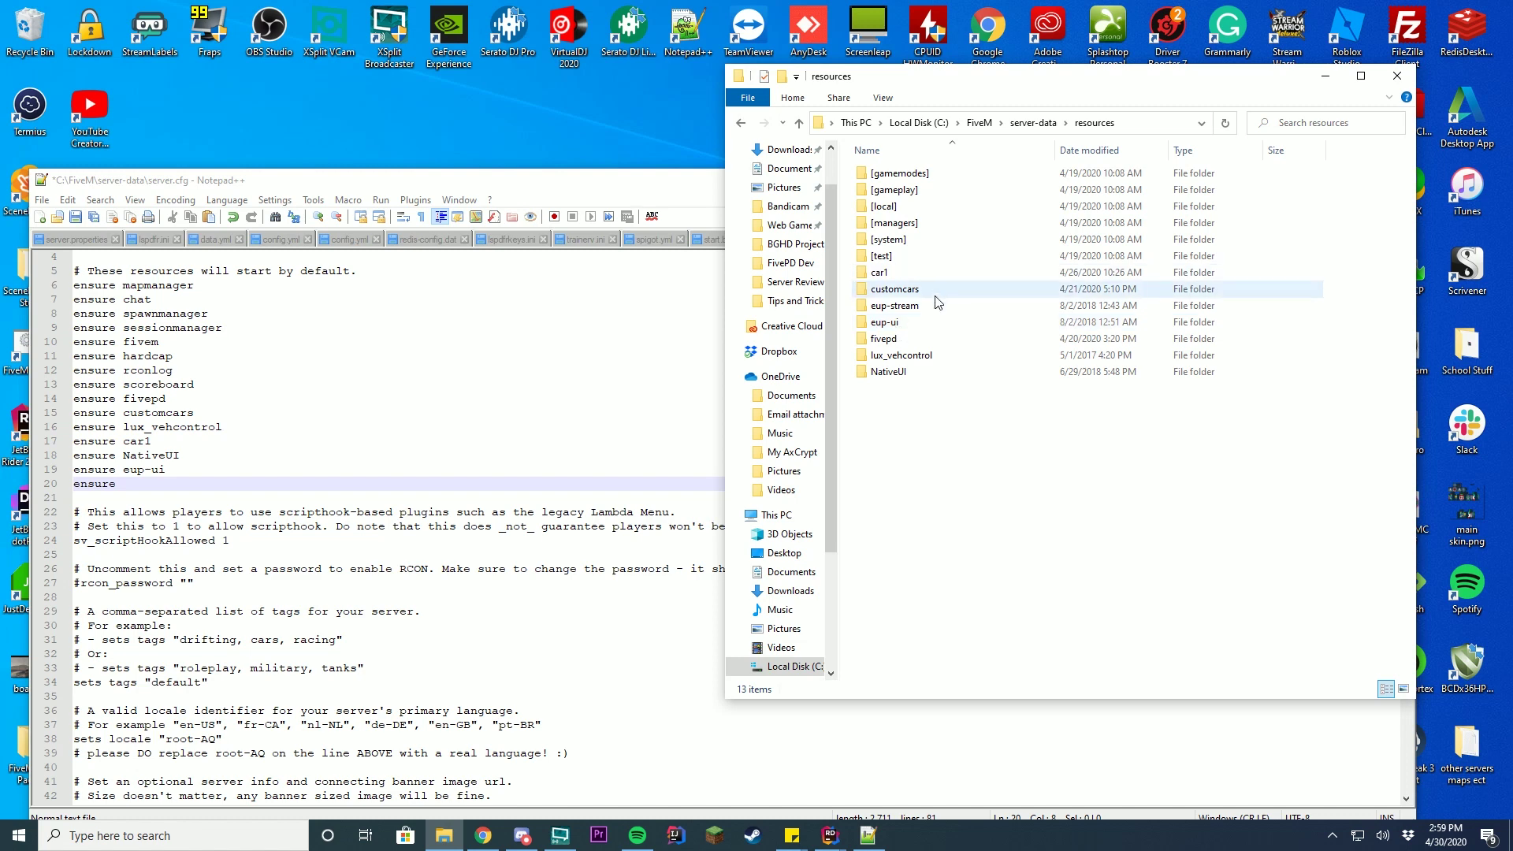
pyautogui.click(239, 485)
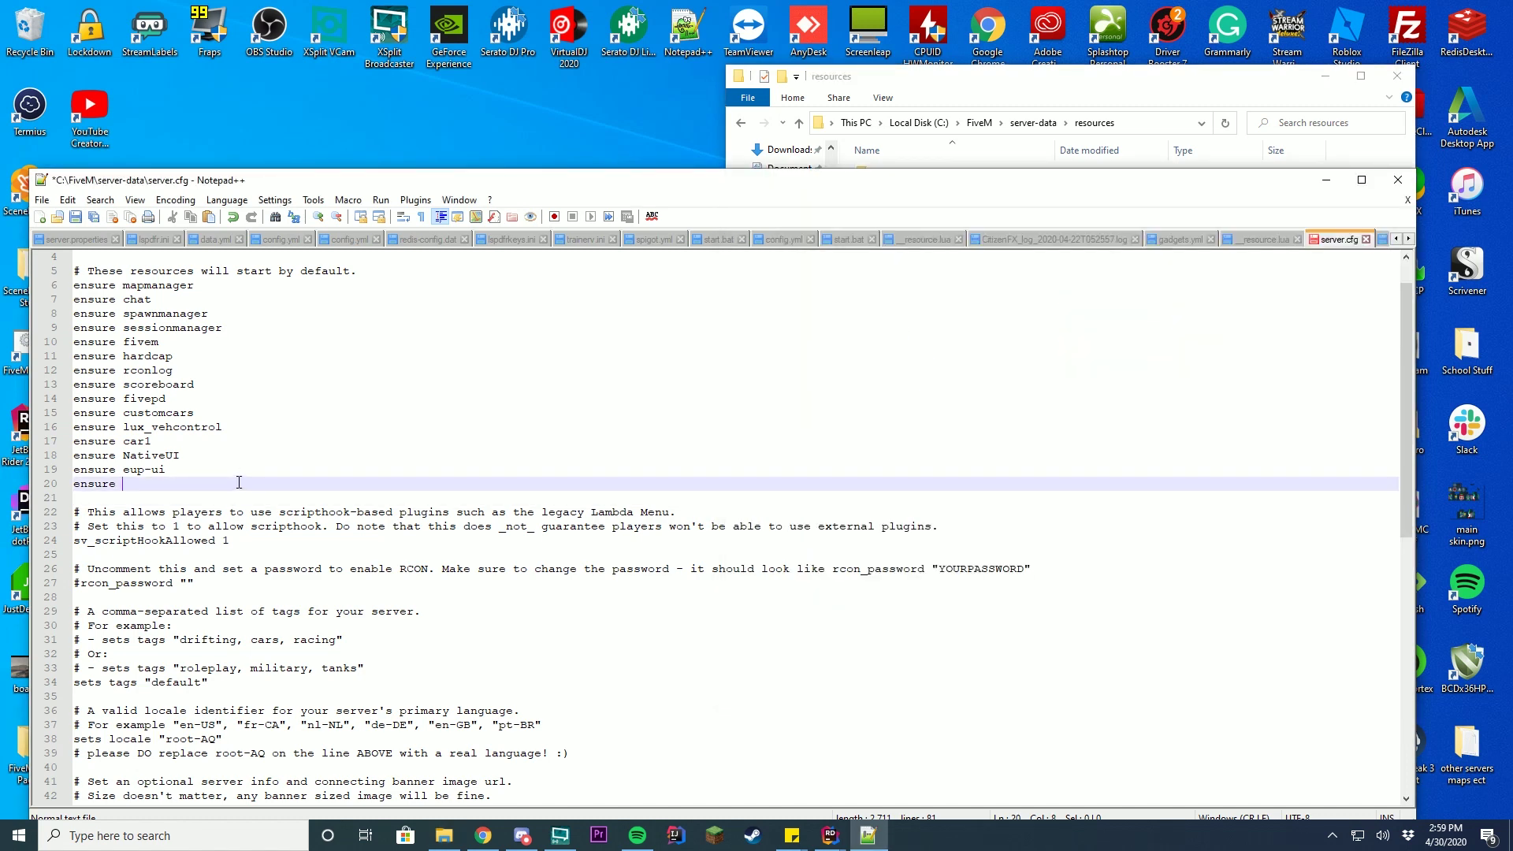
pyautogui.write('eup-stream')
pyautogui.hotkey('ctrl', 's')
# - Close Notepad++ and start the FiveM server from its desktop shortcut
pyautogui.click(1398, 180)
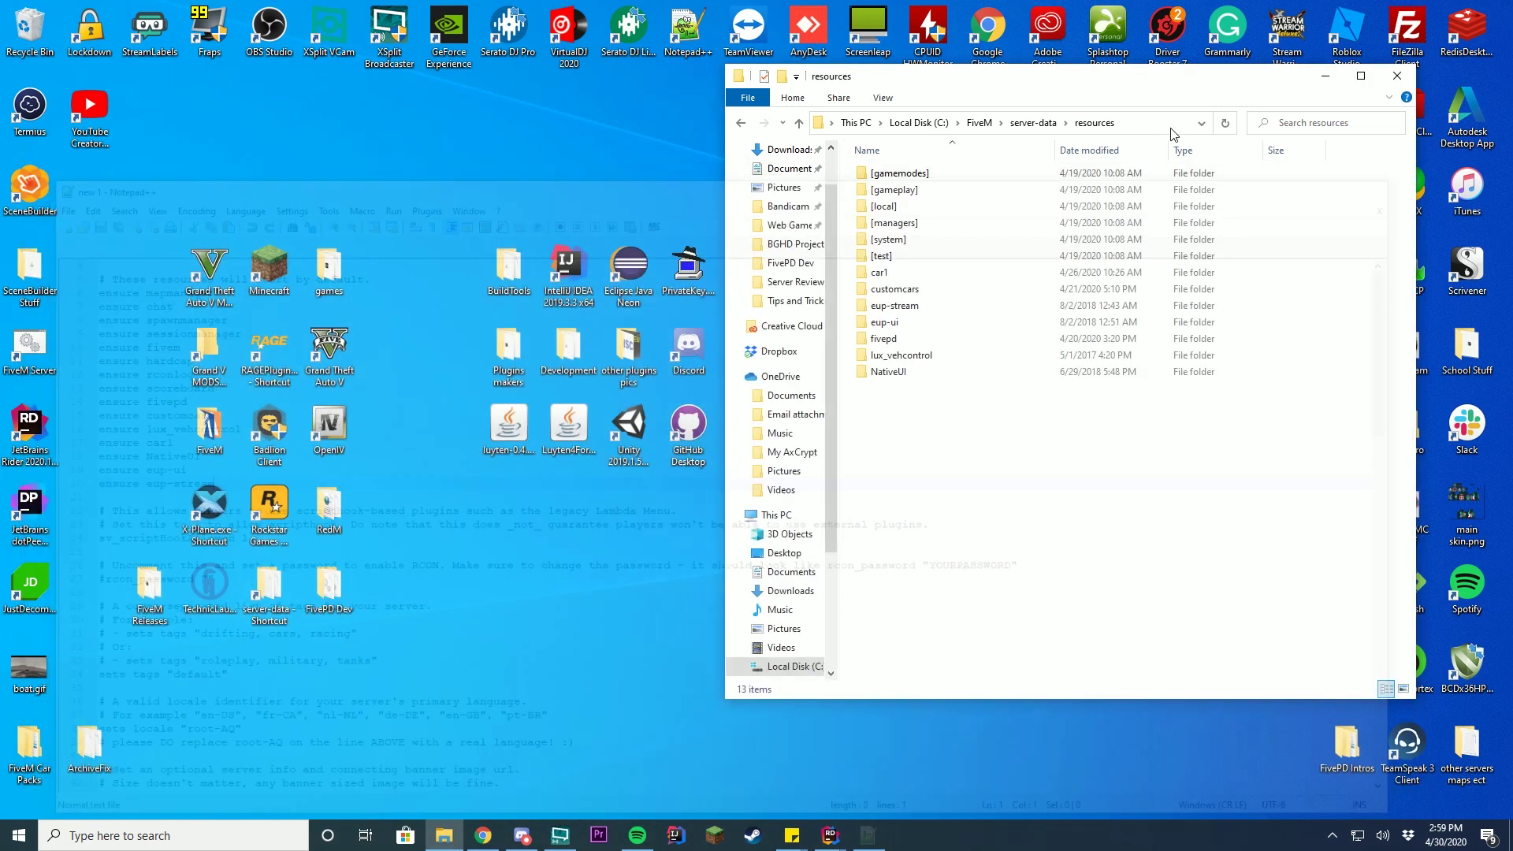
pyautogui.doubleClick(10, 373)
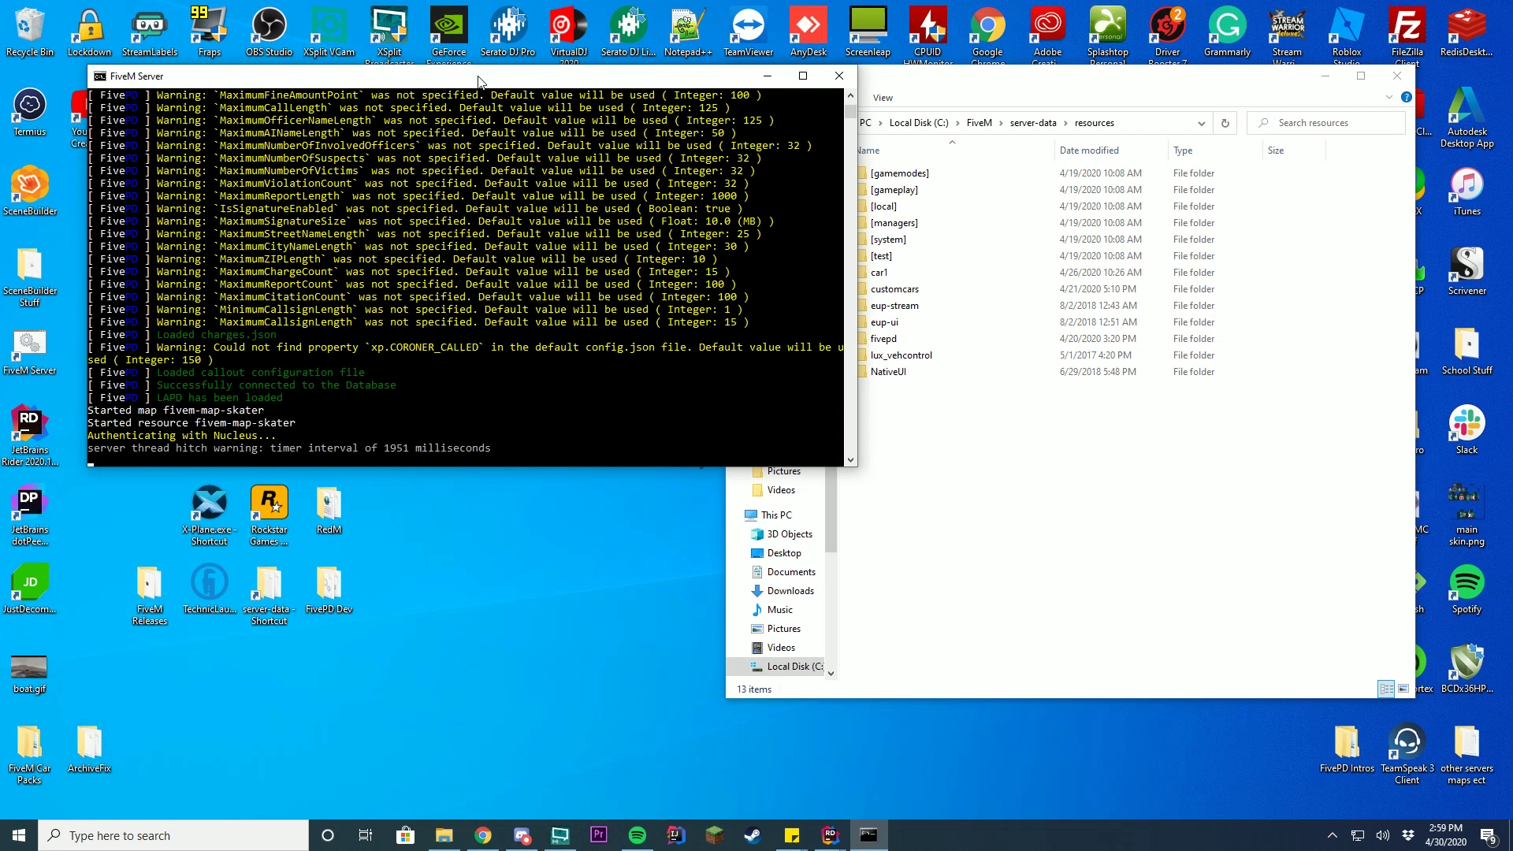
pyautogui.moveTo(481, 77); pyautogui.dragTo(919, 87)
# - Launch FiveM.exe from the FiveM install folder while keeping the server console visible
pyautogui.doubleClick(209, 430)
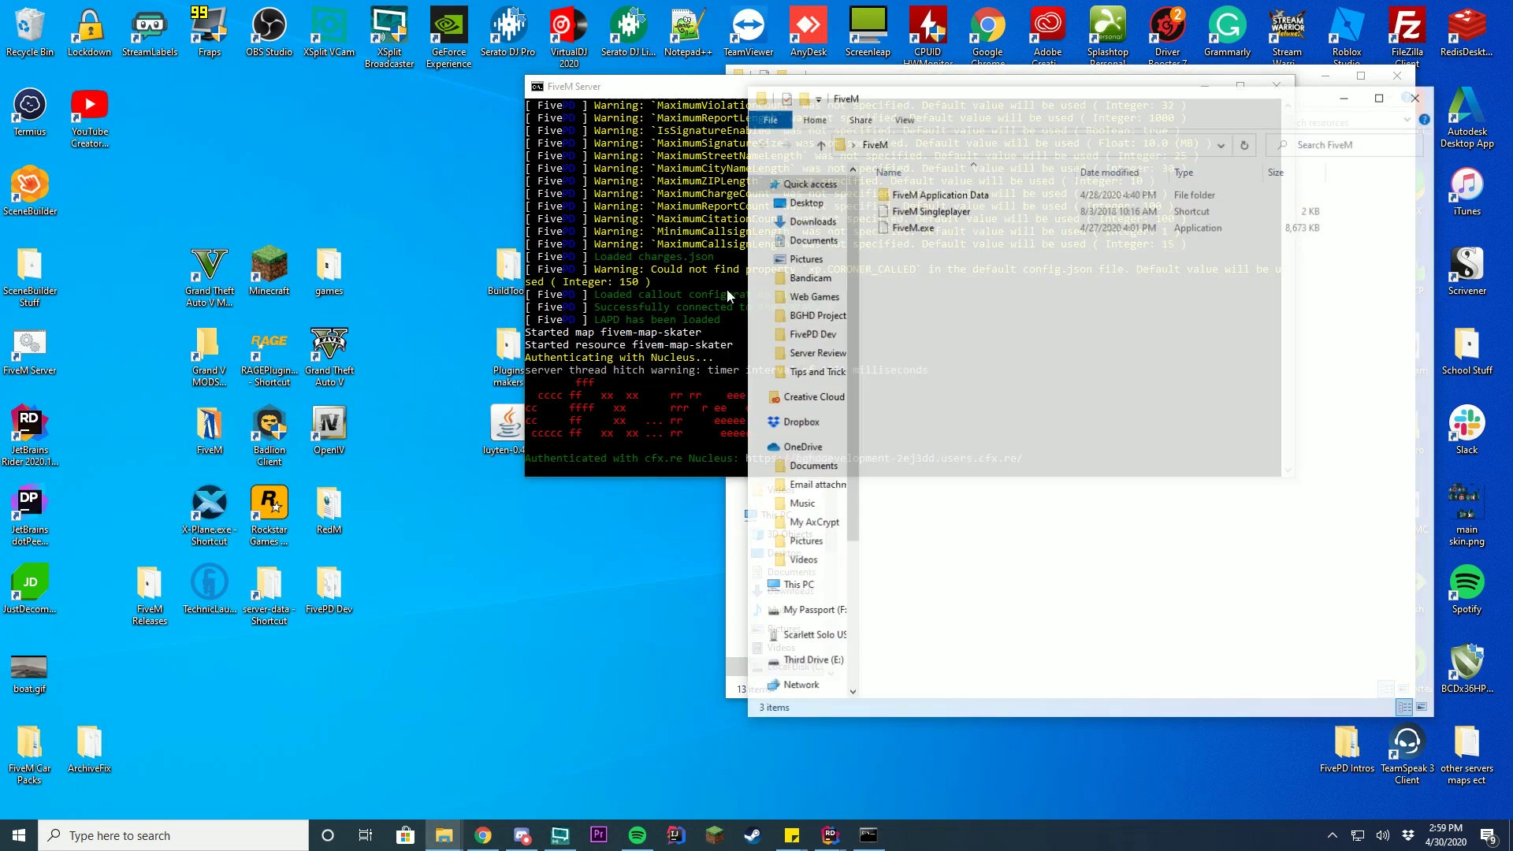
pyautogui.doubleClick(914, 228)
pyautogui.click(1418, 96)
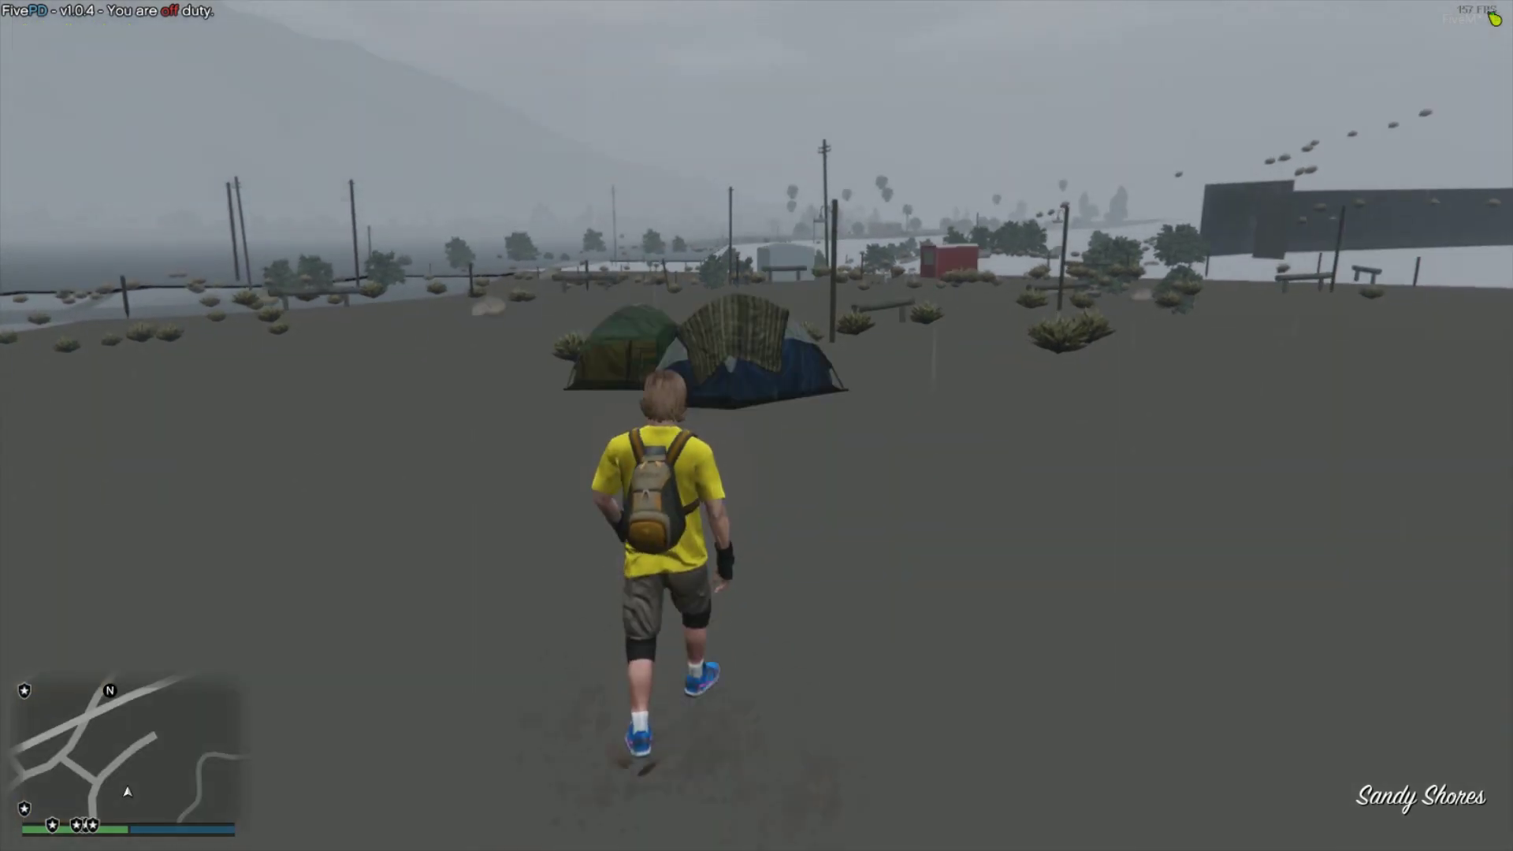
# - Run /eup in chat to open the EUP outfit menu and step through the department list
pyautogui.write('t/')
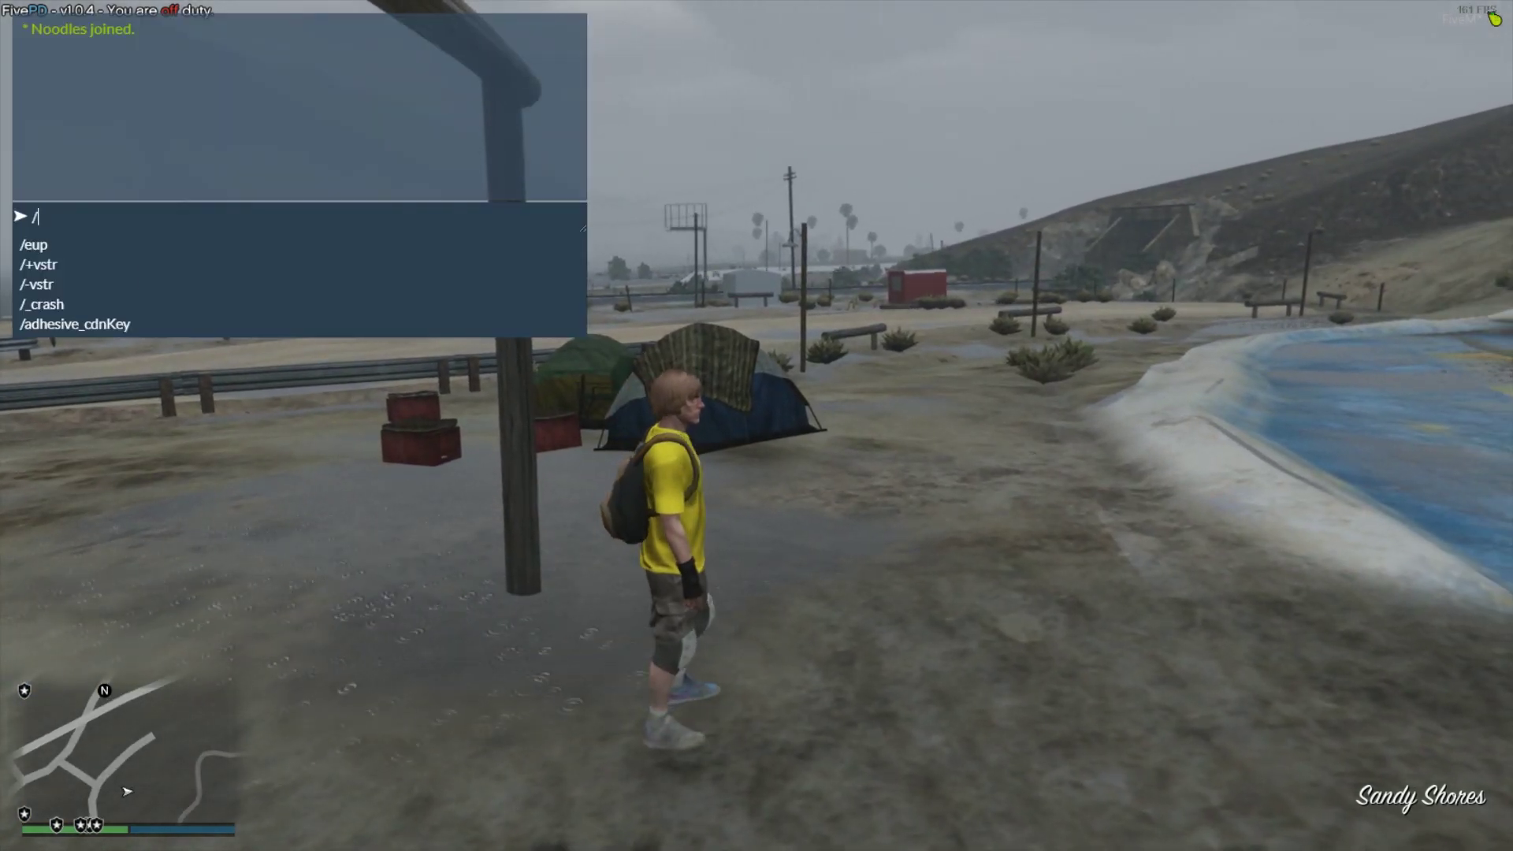
pyautogui.write('eup')
pyautogui.press('Return')
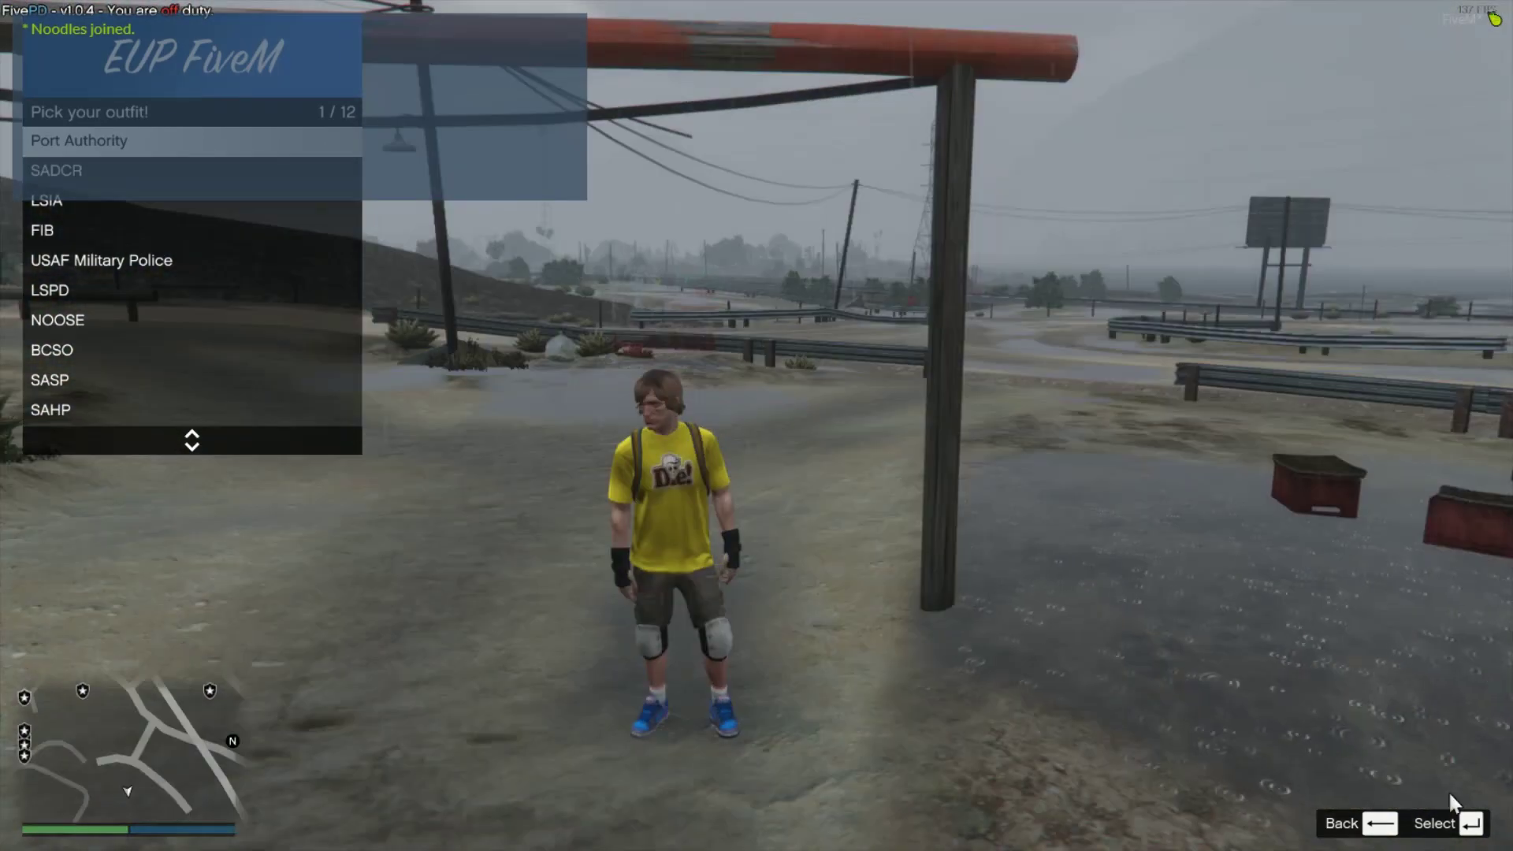
pyautogui.press('BackSpace')
pyautogui.write('t/eu')
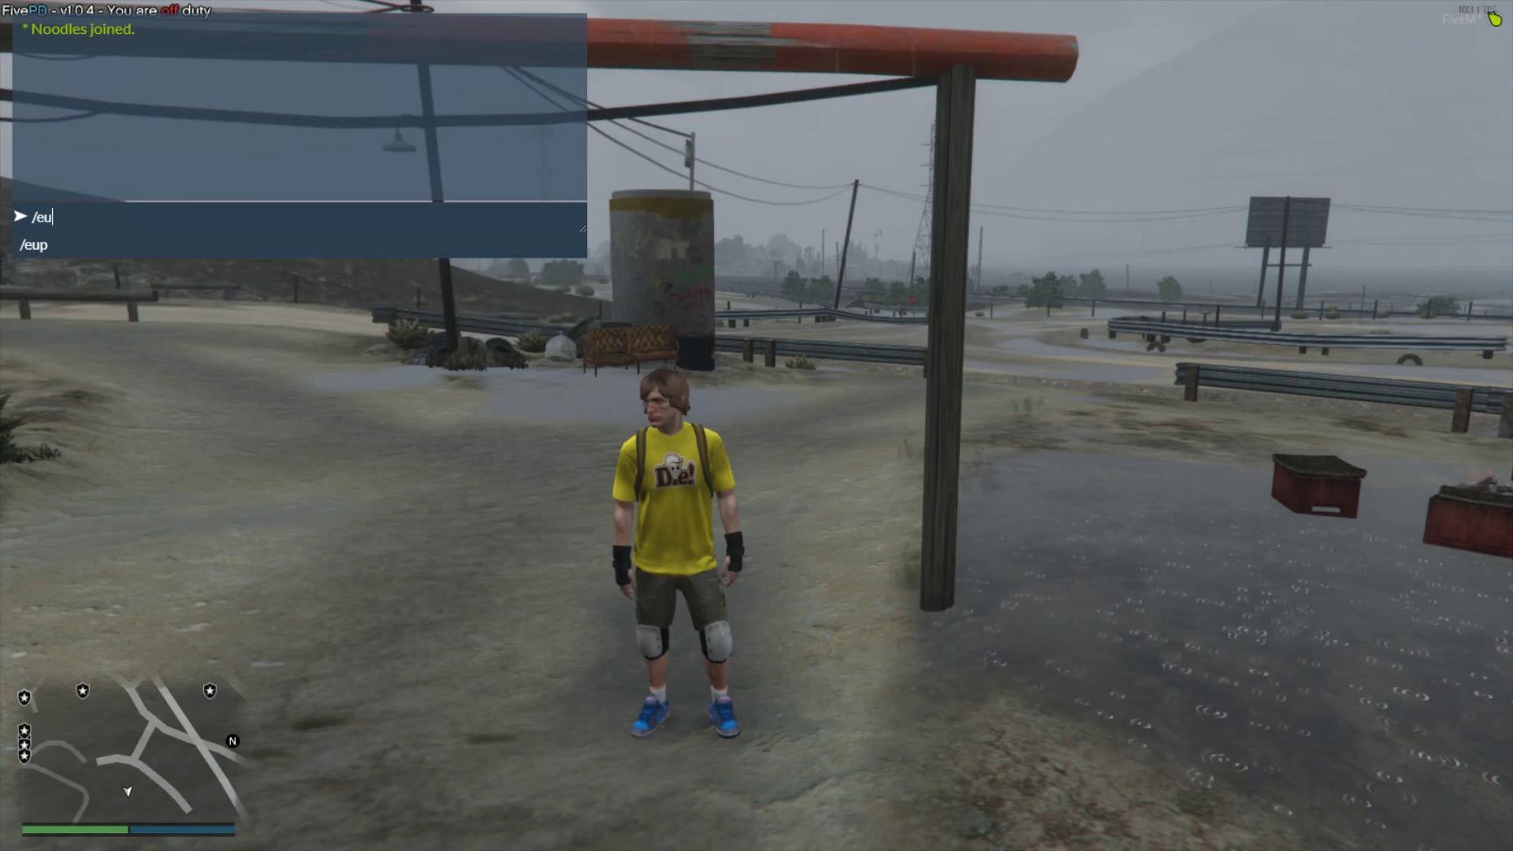
pyautogui.write('p')
pyautogui.press('Return')
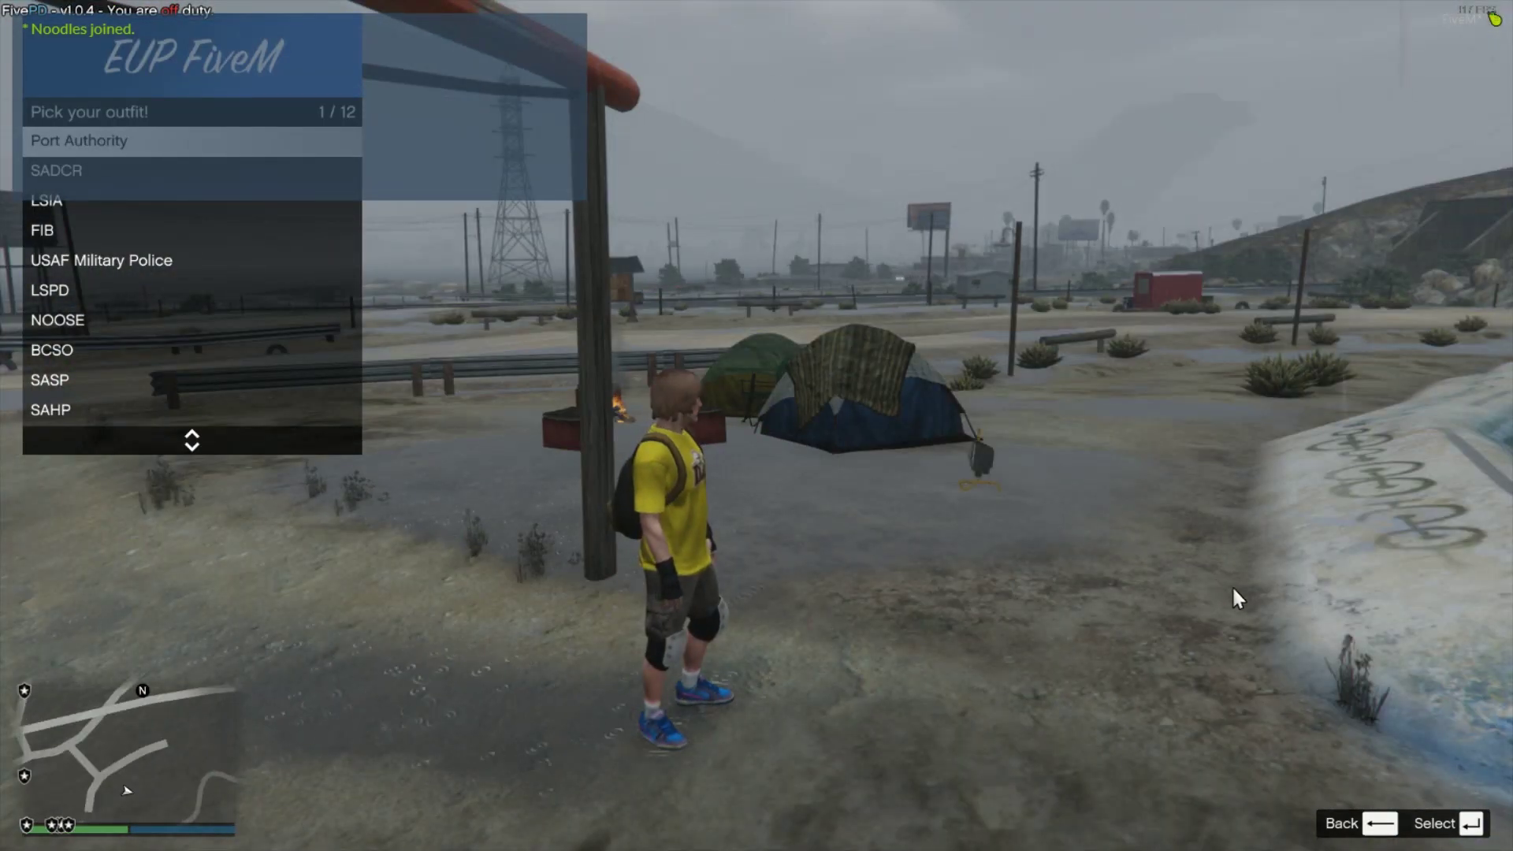
pyautogui.press('w')
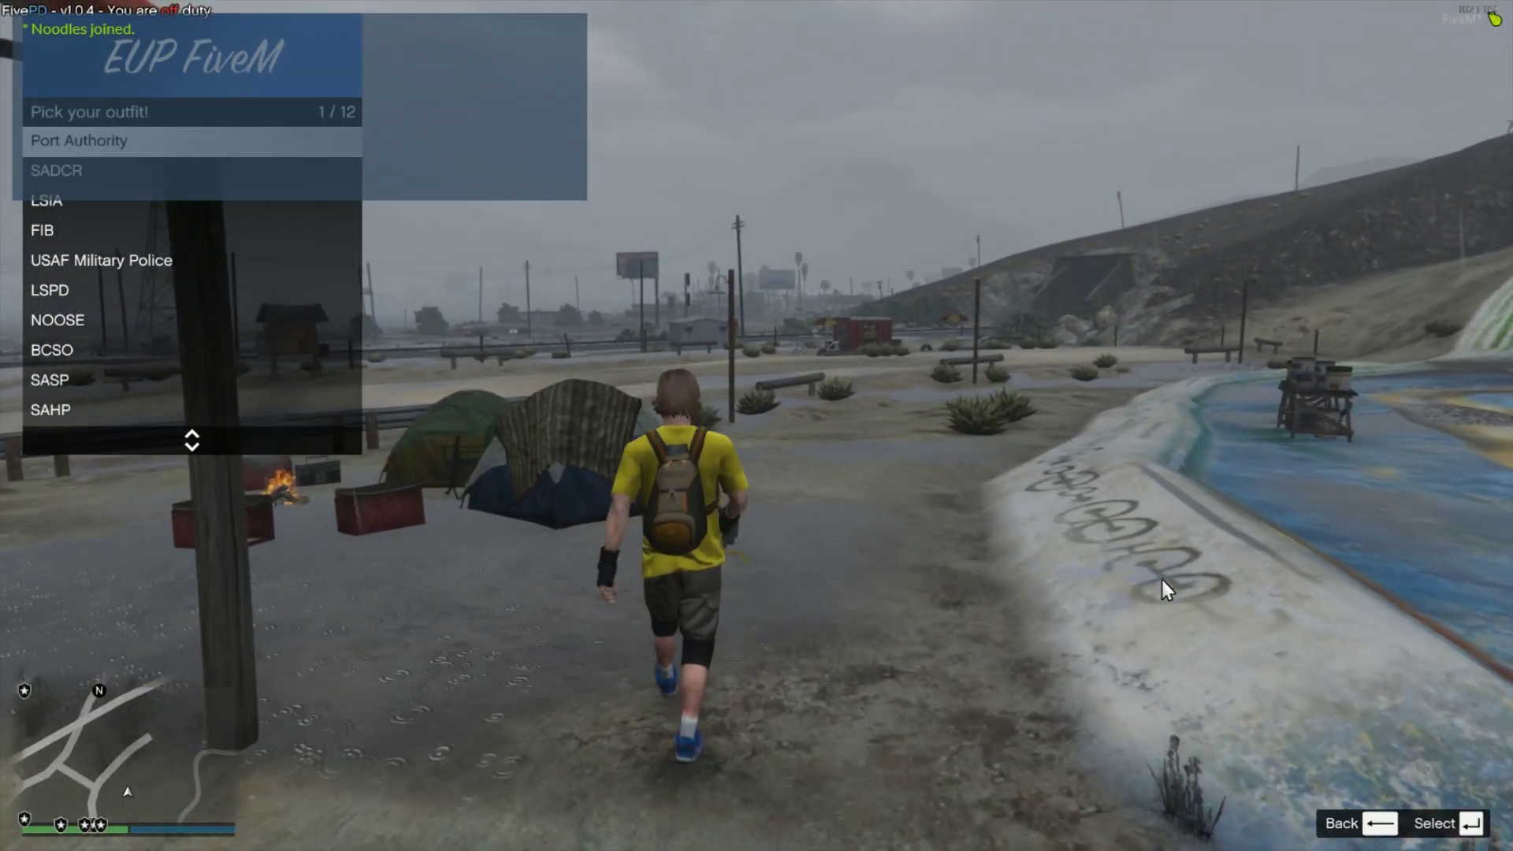
pyautogui.press('shift')
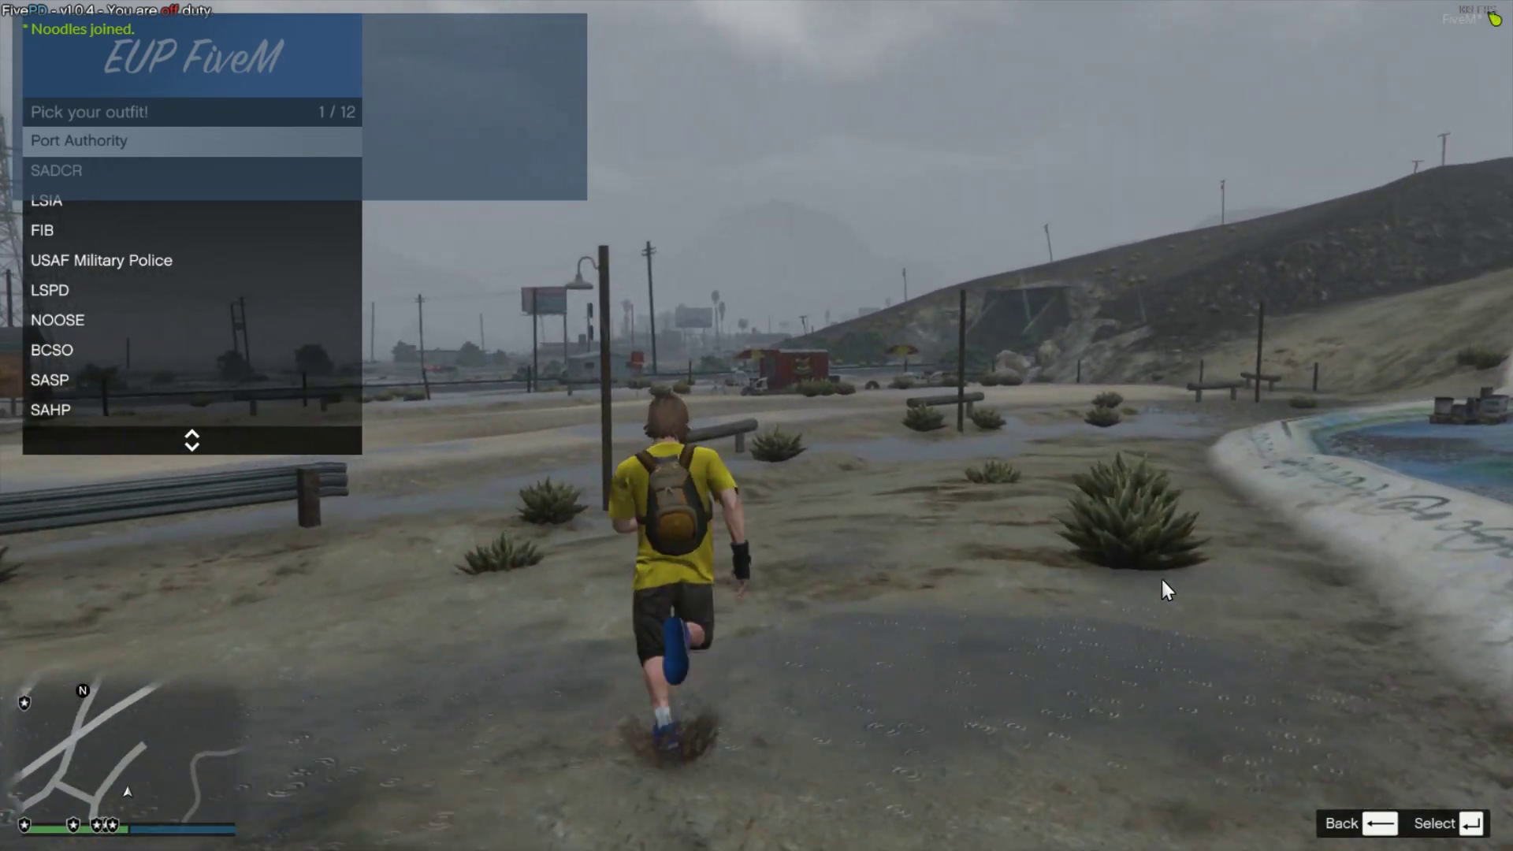
pyautogui.press('Down')
pyautogui.press('Down')
pyautogui.press('Down')
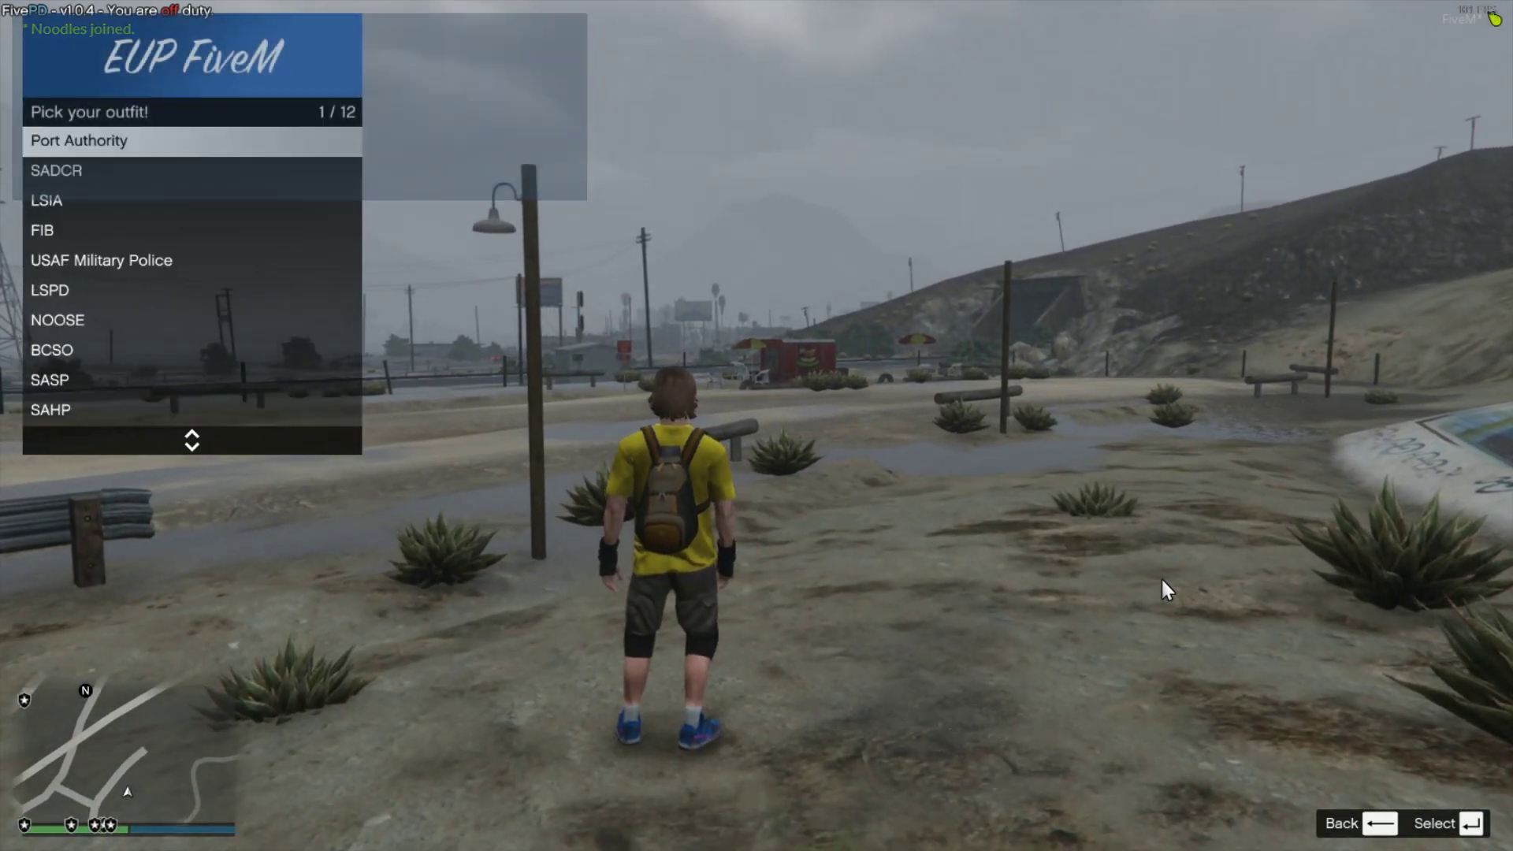
# - Try on the LSPD Male and Female Bicycle Uniforms and the Female LSPD Jacket
pyautogui.press('Down')
pyautogui.press('Down')
pyautogui.press('Down')
pyautogui.press('Up')
pyautogui.press('Up')
pyautogui.press('Up')
pyautogui.press('Down')
pyautogui.press('Down')
pyautogui.press('Down')
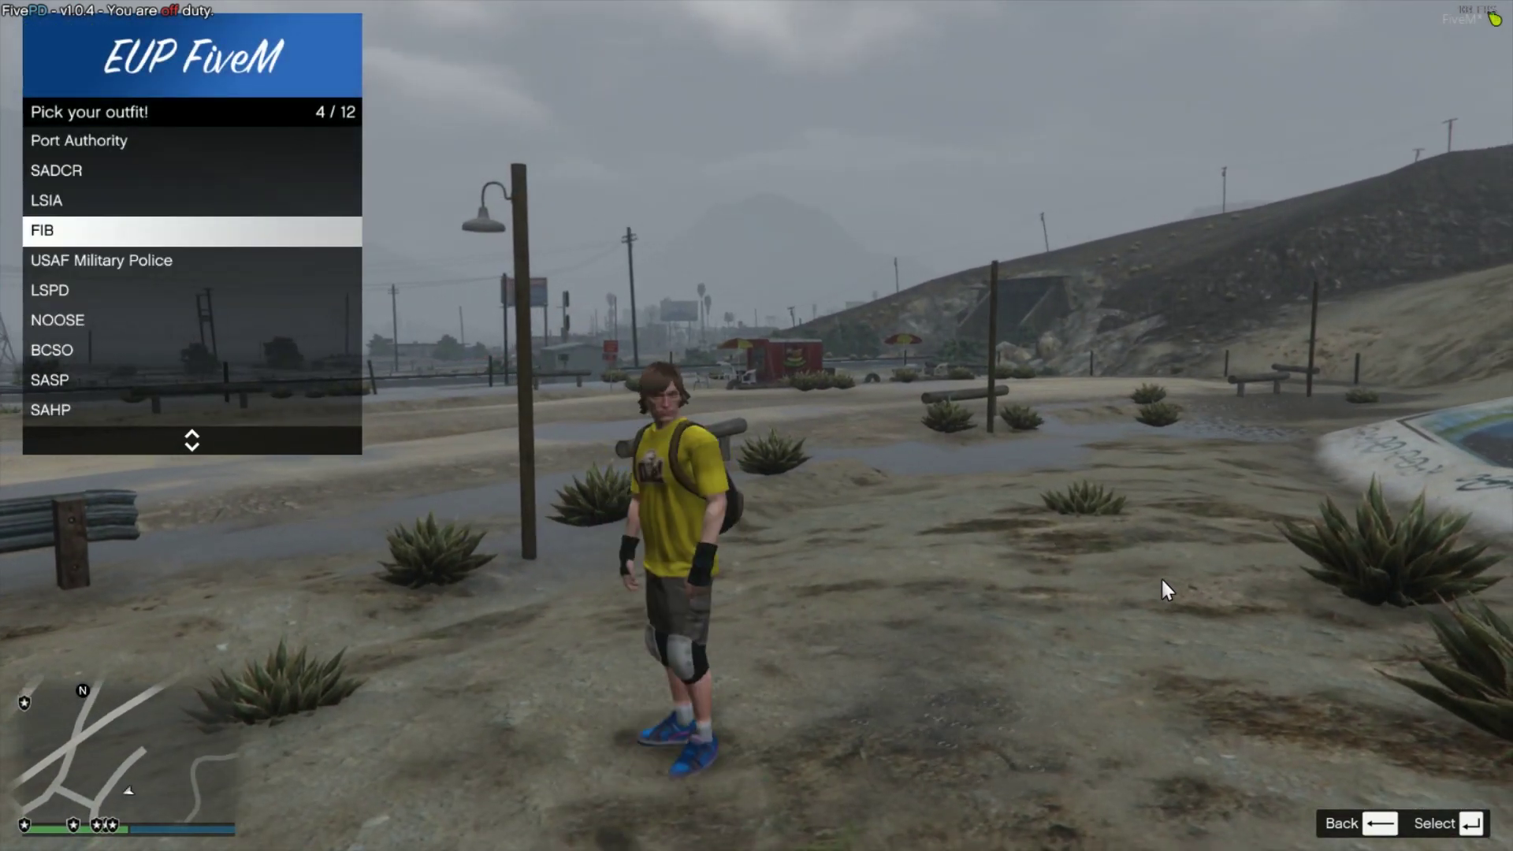
pyautogui.press('Return')
pyautogui.press('Down')
pyautogui.press('Down')
pyautogui.press('Down')
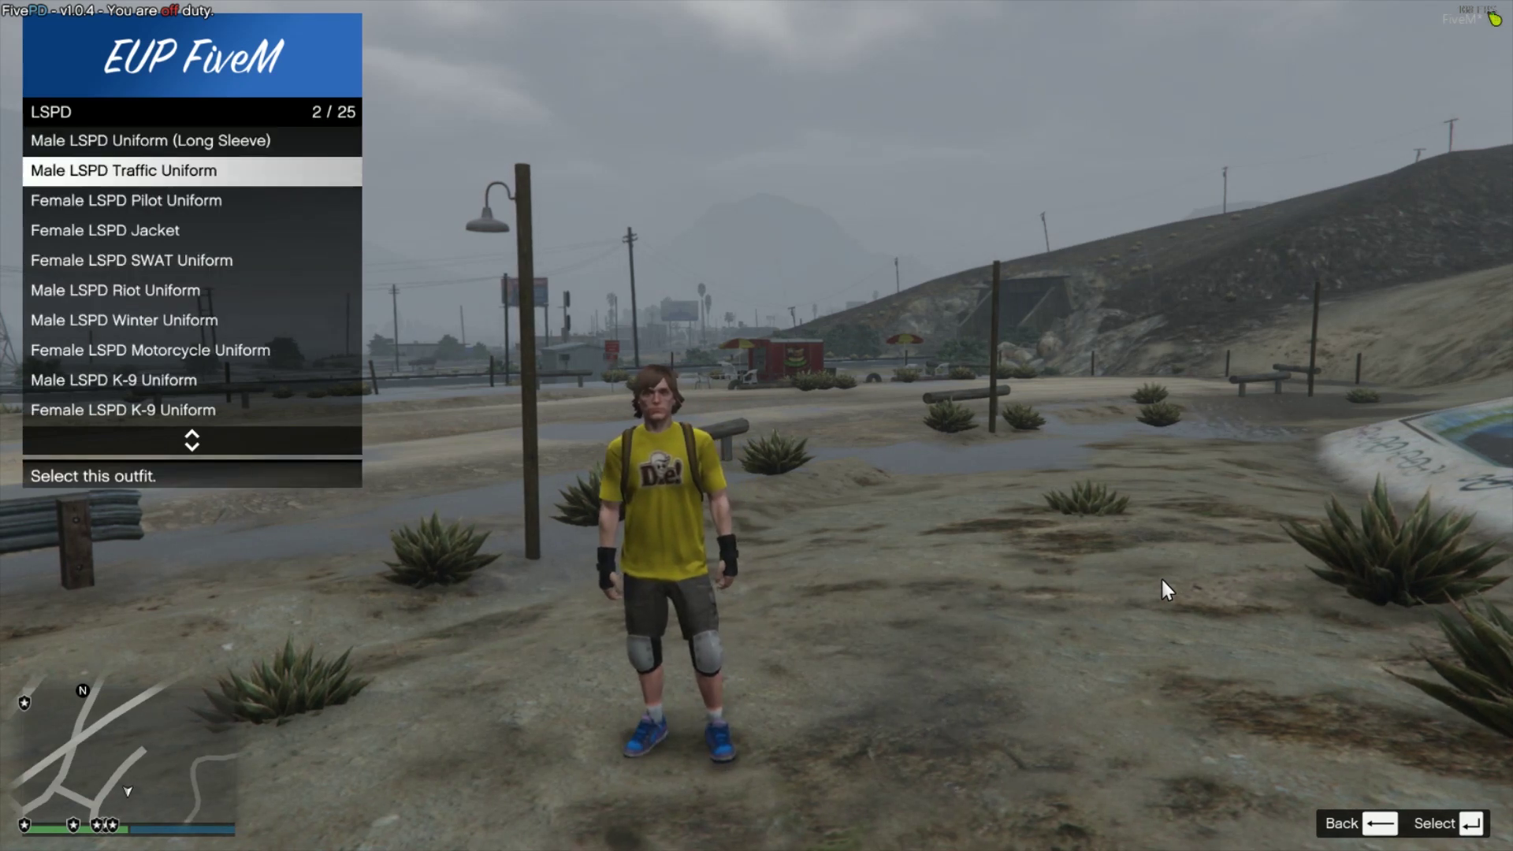
pyautogui.press('Down')
pyautogui.press('Down')
pyautogui.press('Down')
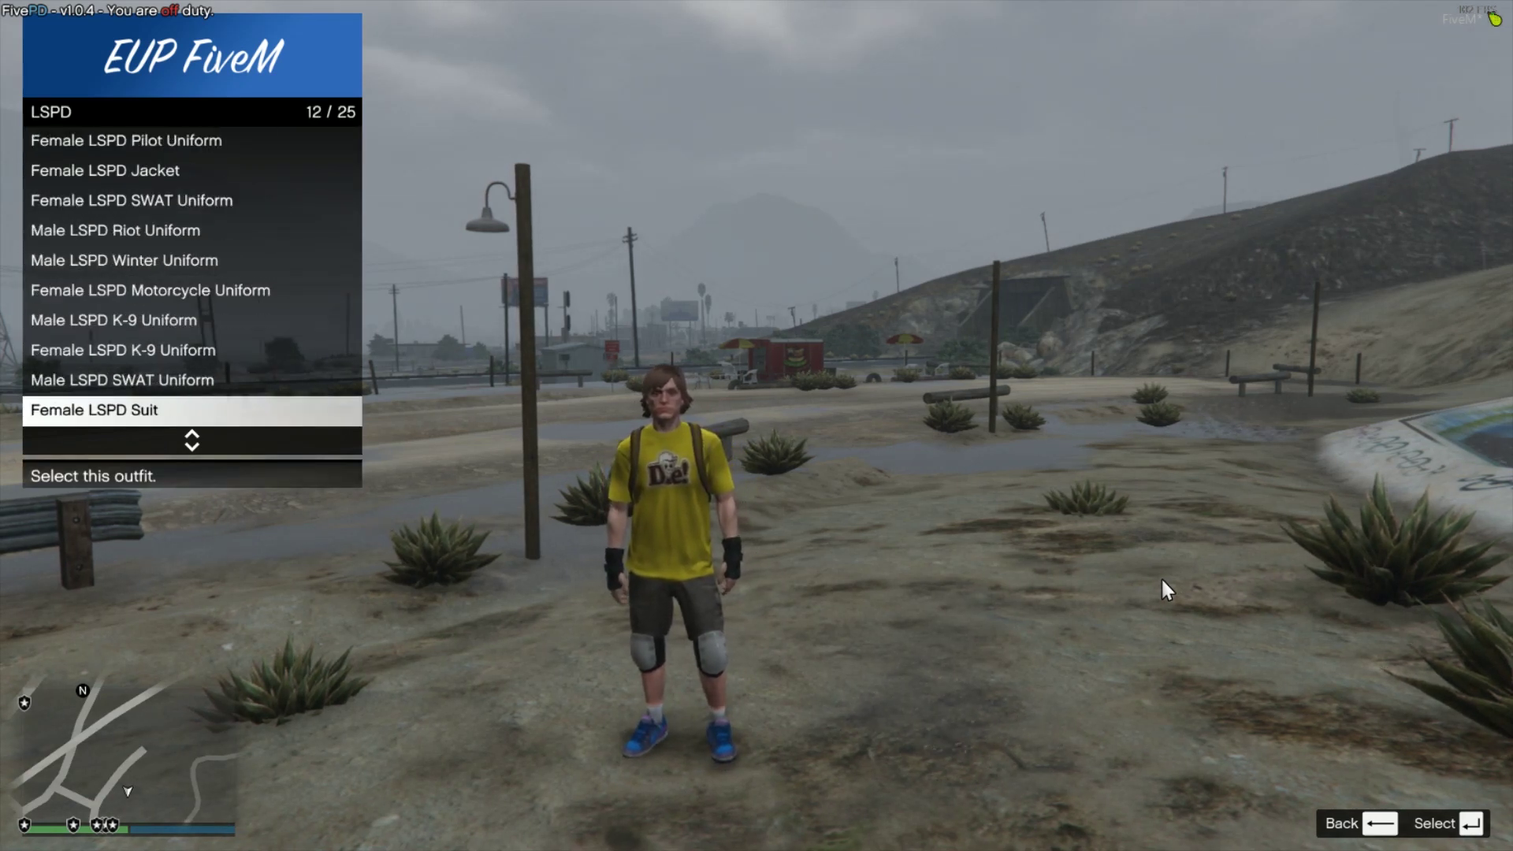
pyautogui.press('Down')
pyautogui.press('Down')
pyautogui.press('Down')
pyautogui.press('Down')
pyautogui.press('Down')
pyautogui.press('Return')
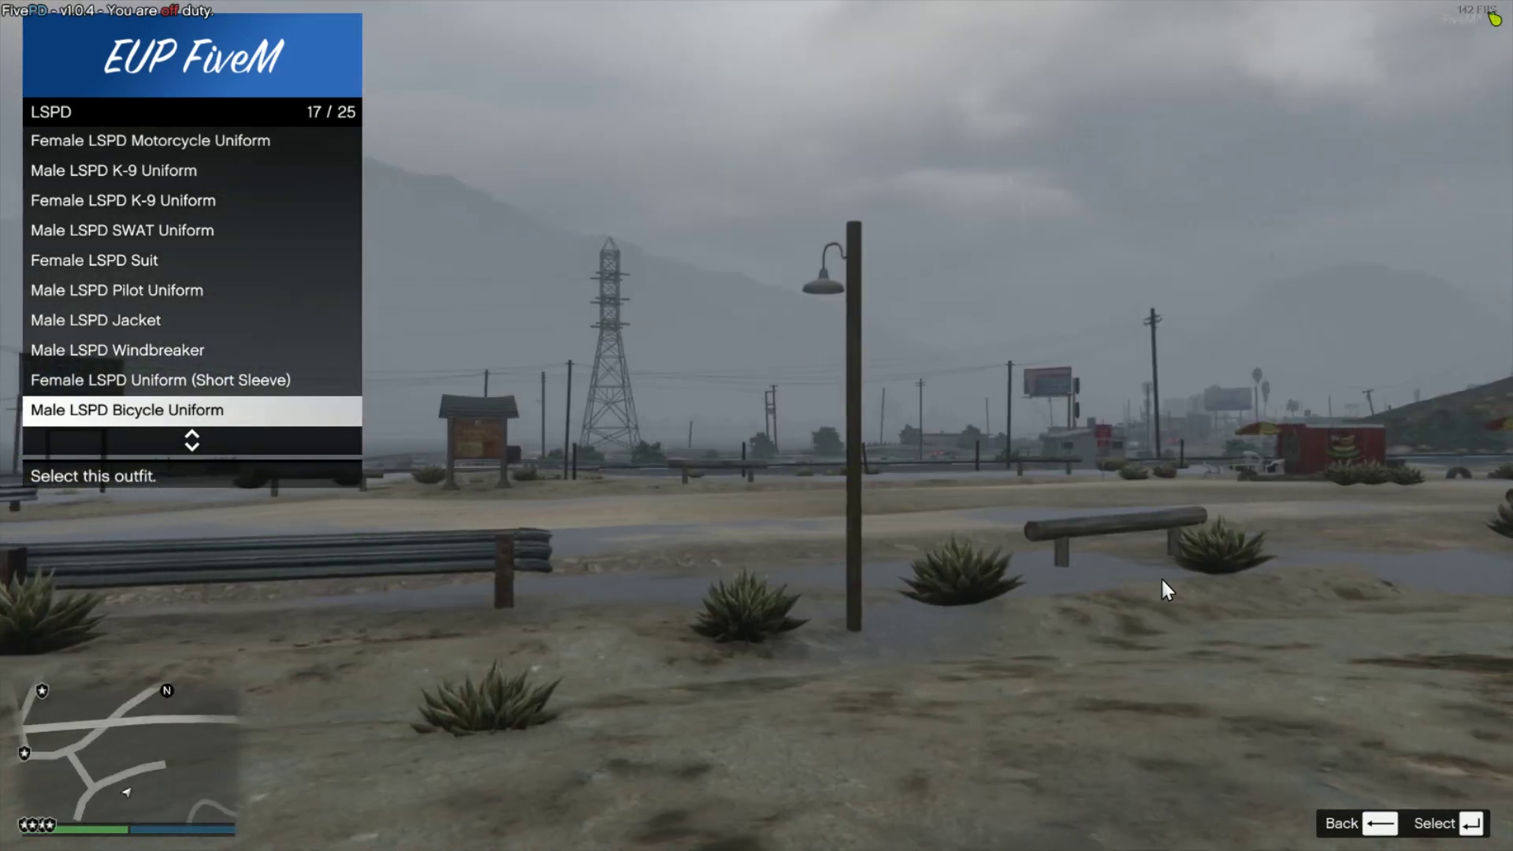
pyautogui.press('Down')
pyautogui.press('Down')
pyautogui.press('Down')
pyautogui.press('Down')
pyautogui.press('Down')
pyautogui.press('Down')
pyautogui.press('Down')
pyautogui.press('Return')
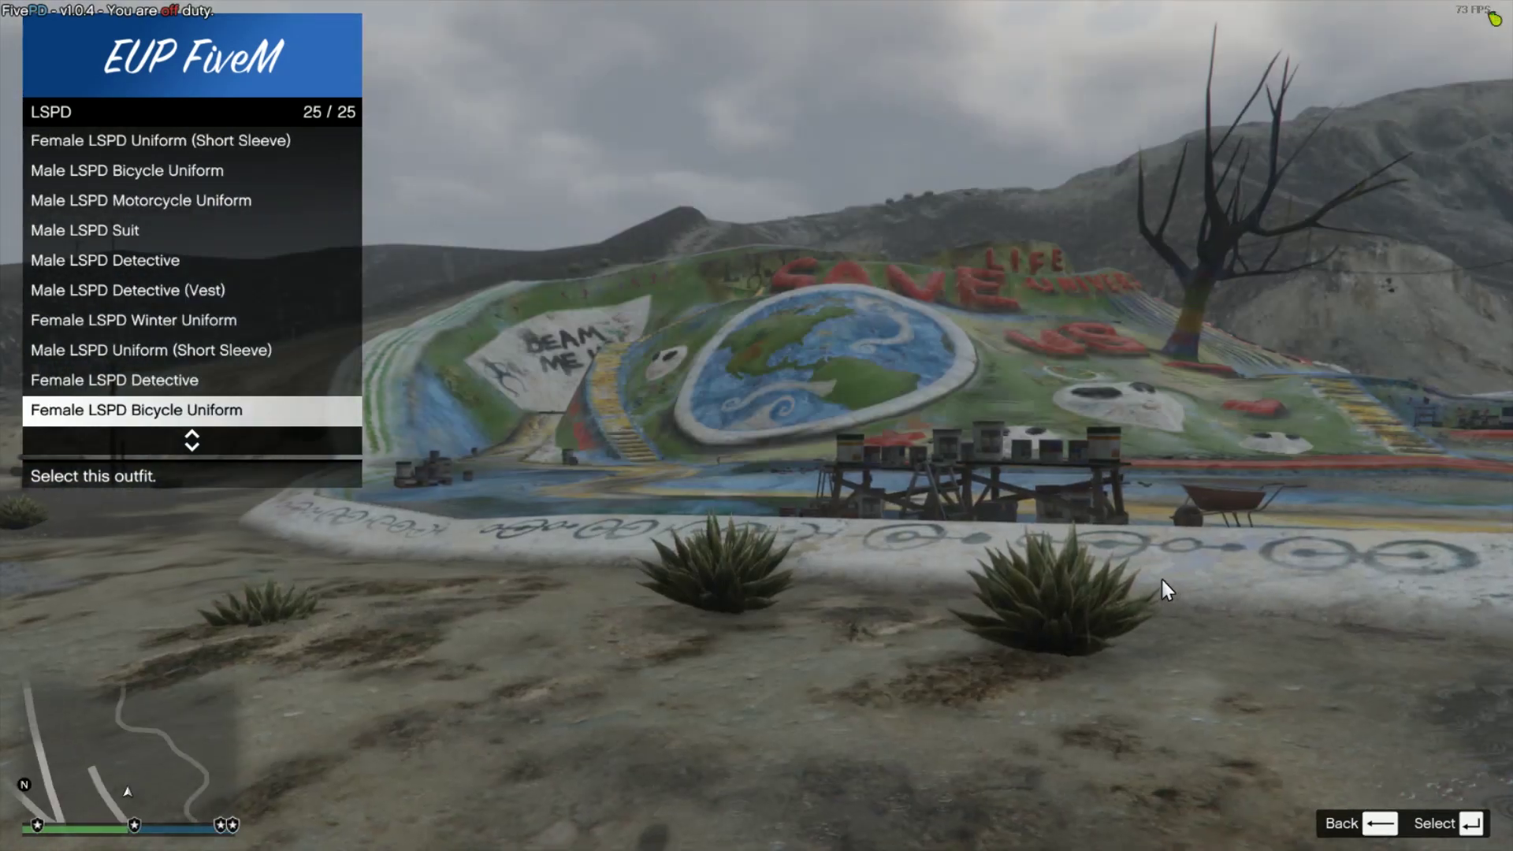
pyautogui.press('Down')
pyautogui.press('Down')
pyautogui.press('Down')
pyautogui.press('Down')
pyautogui.press('Return')
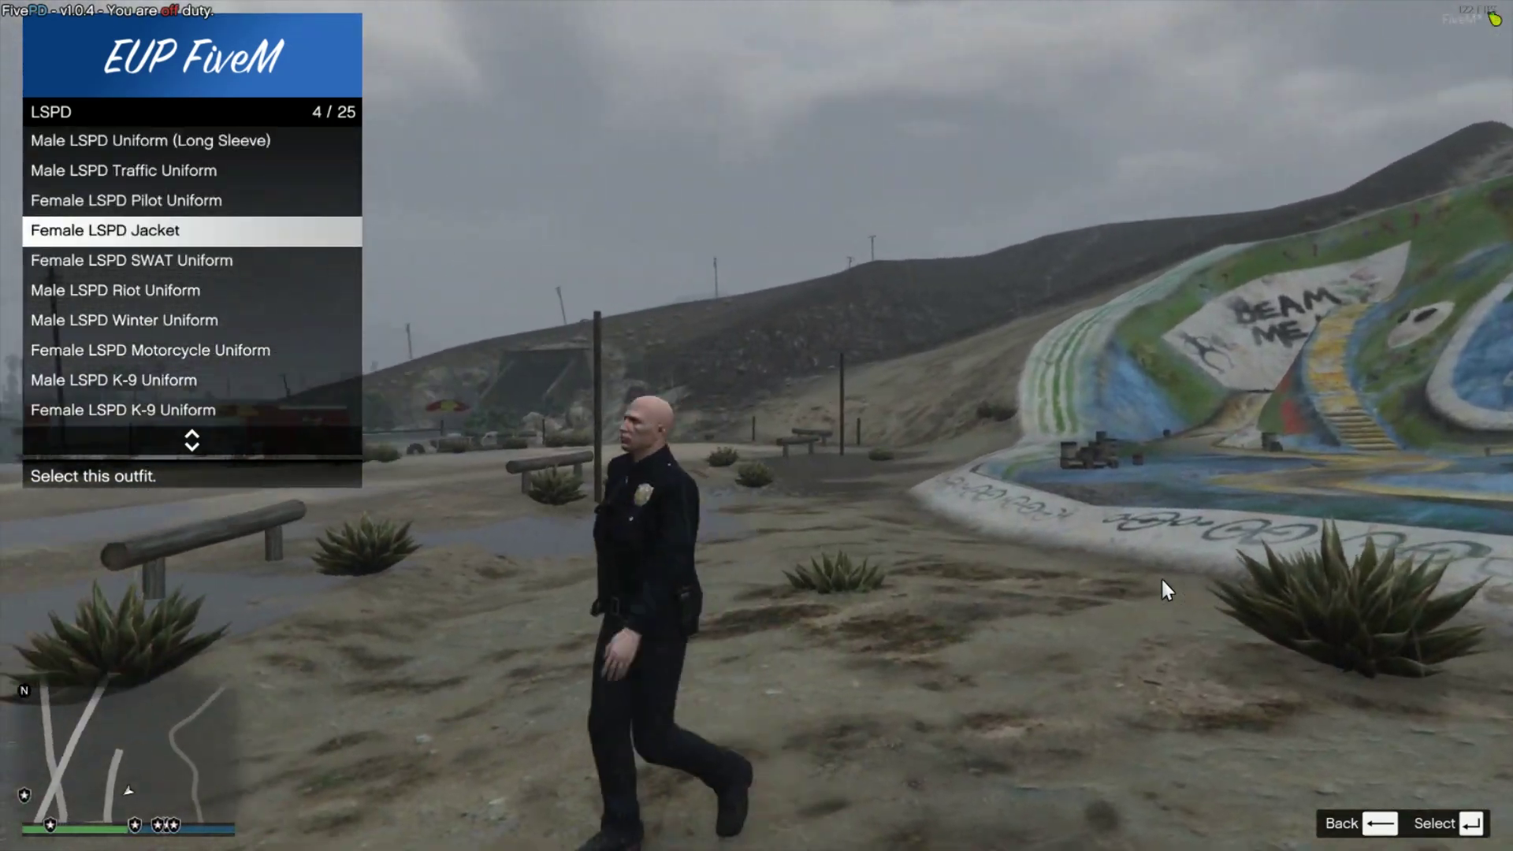
pyautogui.press('BackSpace')
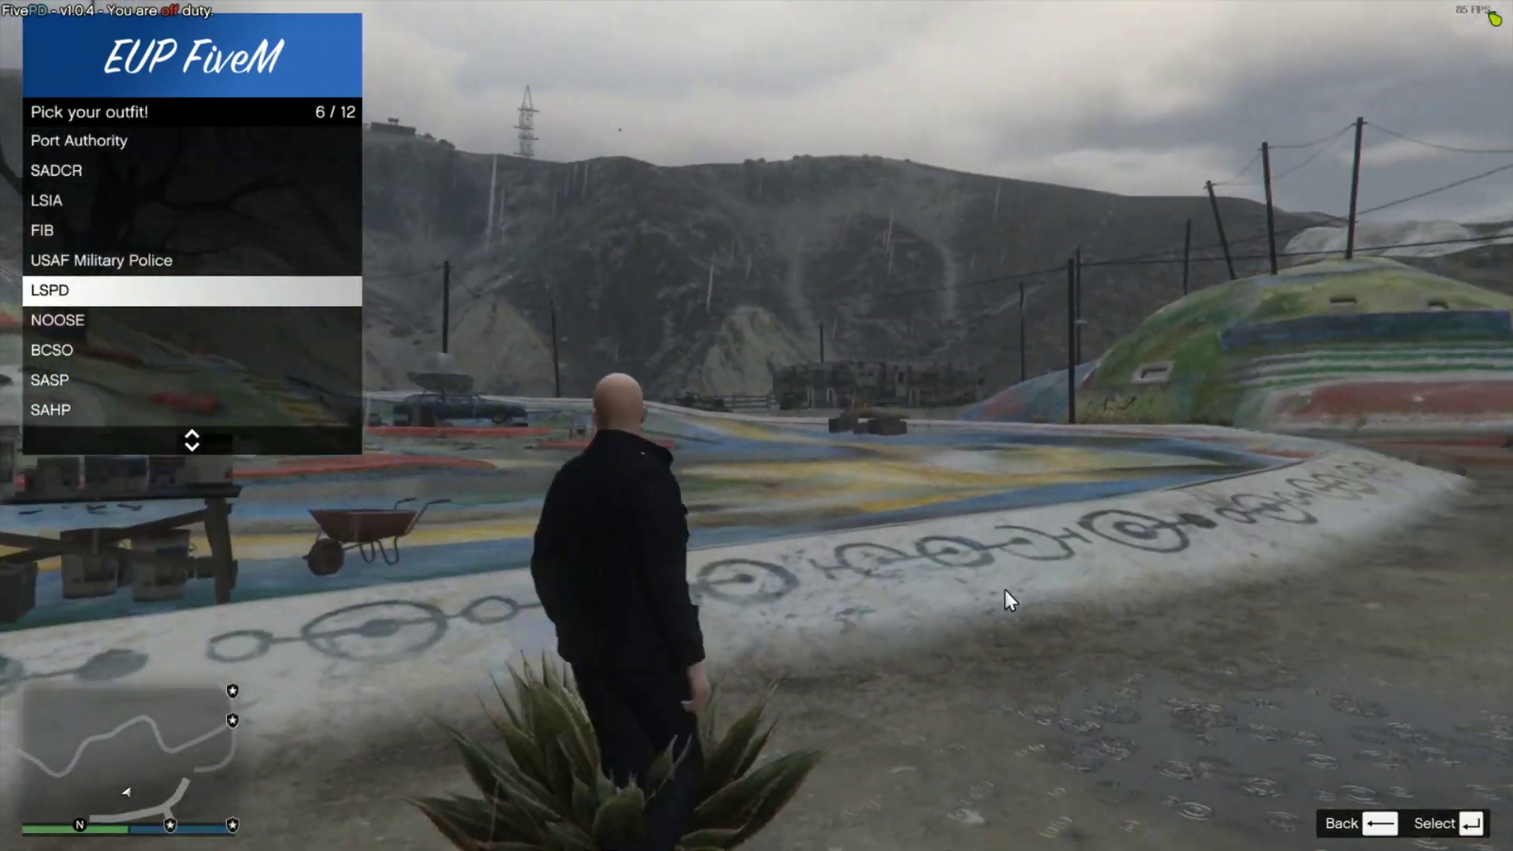
# - Apply the Male USAF Military Police outfit
pyautogui.press('Up')
pyautogui.press('Return')
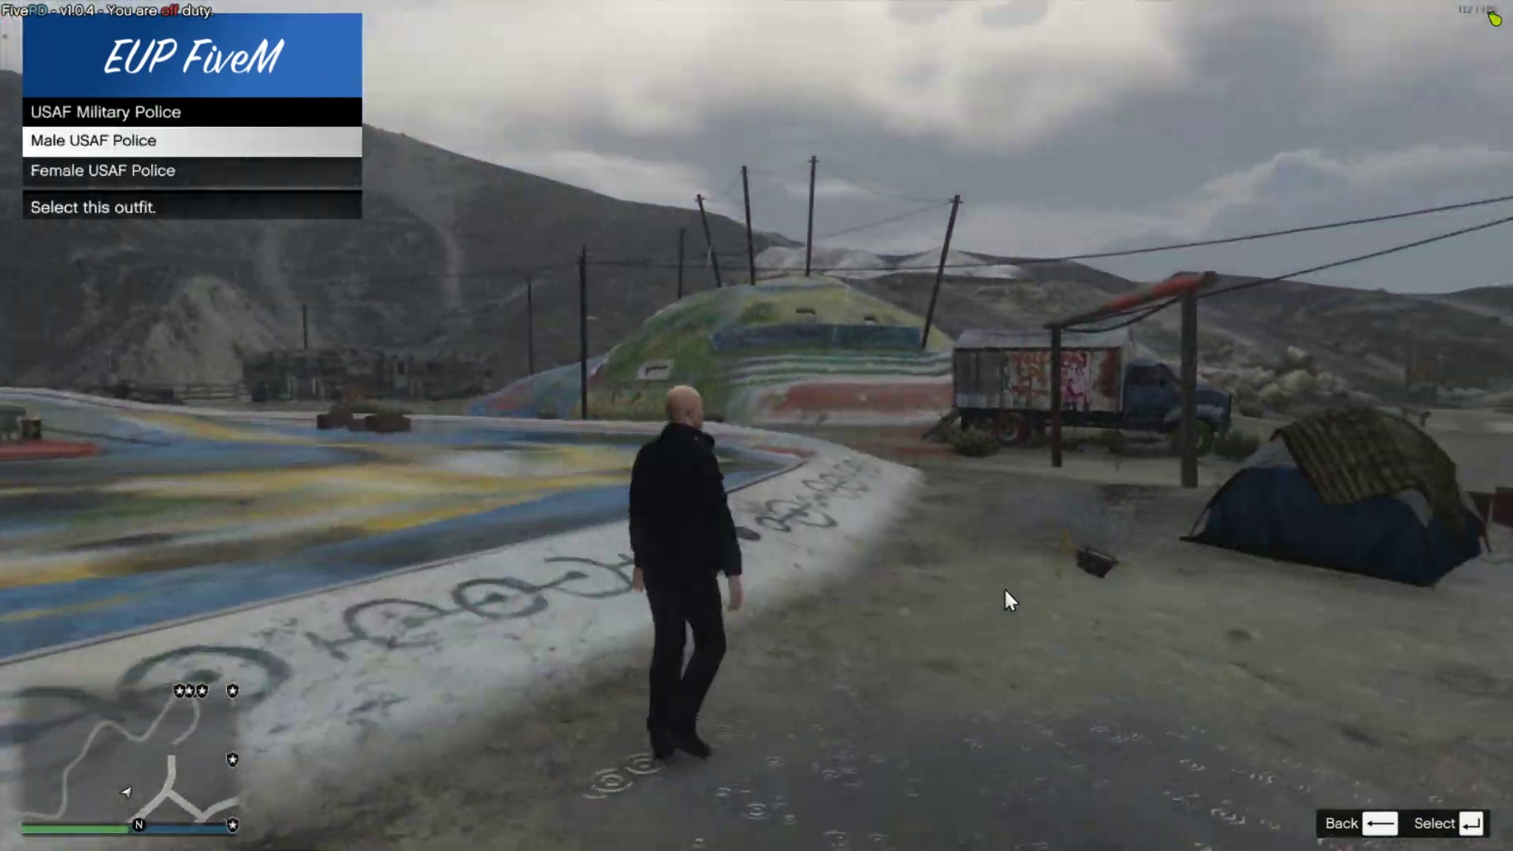
pyautogui.press('Return')
pyautogui.press('BackSpace')
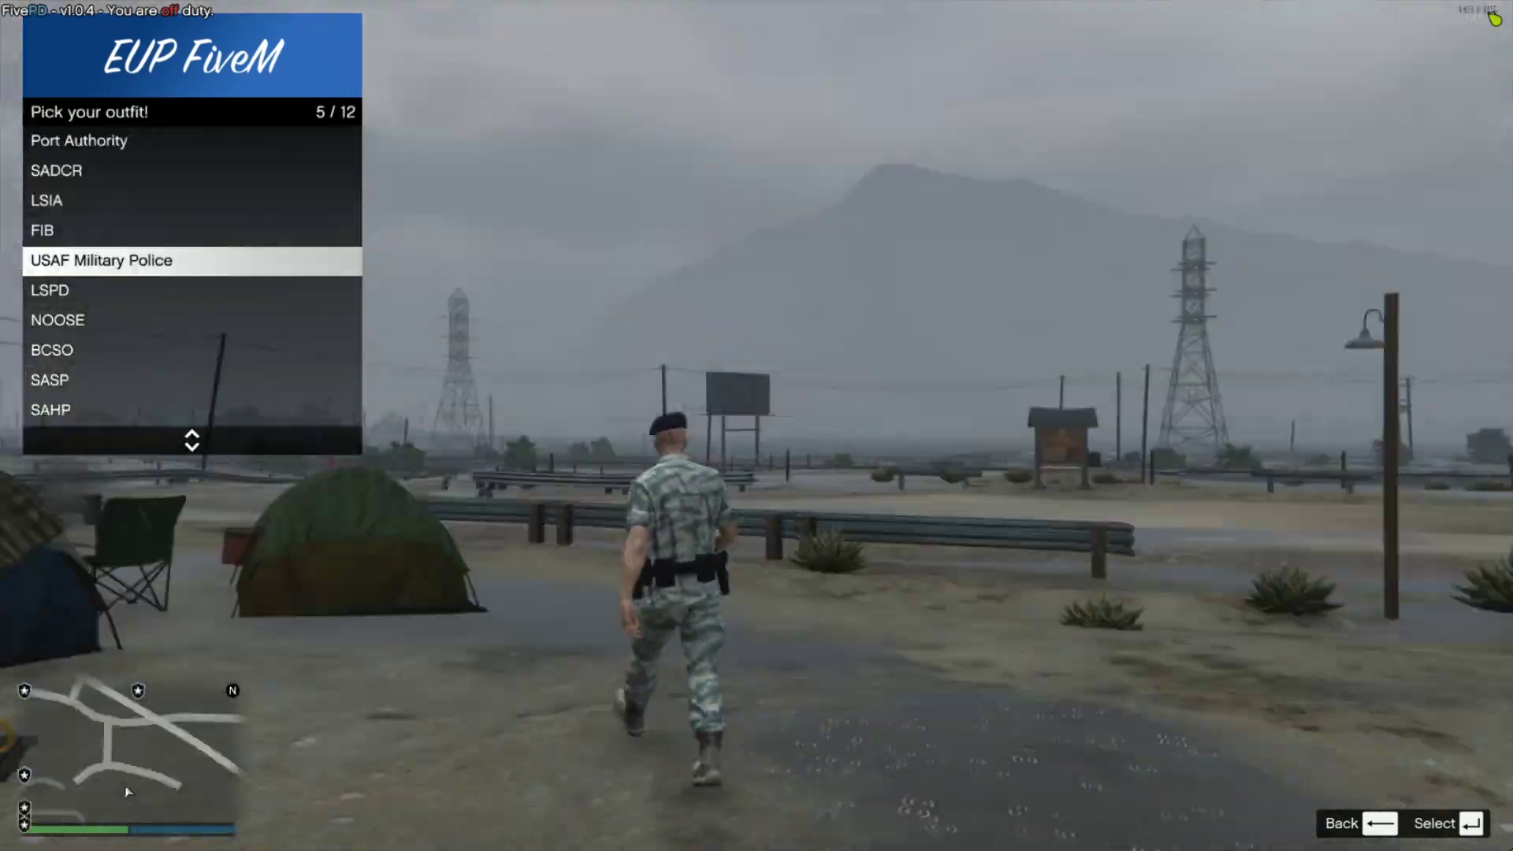
# - Look through the LSIA outfits, then try on the Male SADCR Kaki Uniform
pyautogui.press('Up')
pyautogui.press('Up')
pyautogui.press('Return')
pyautogui.press('Return')
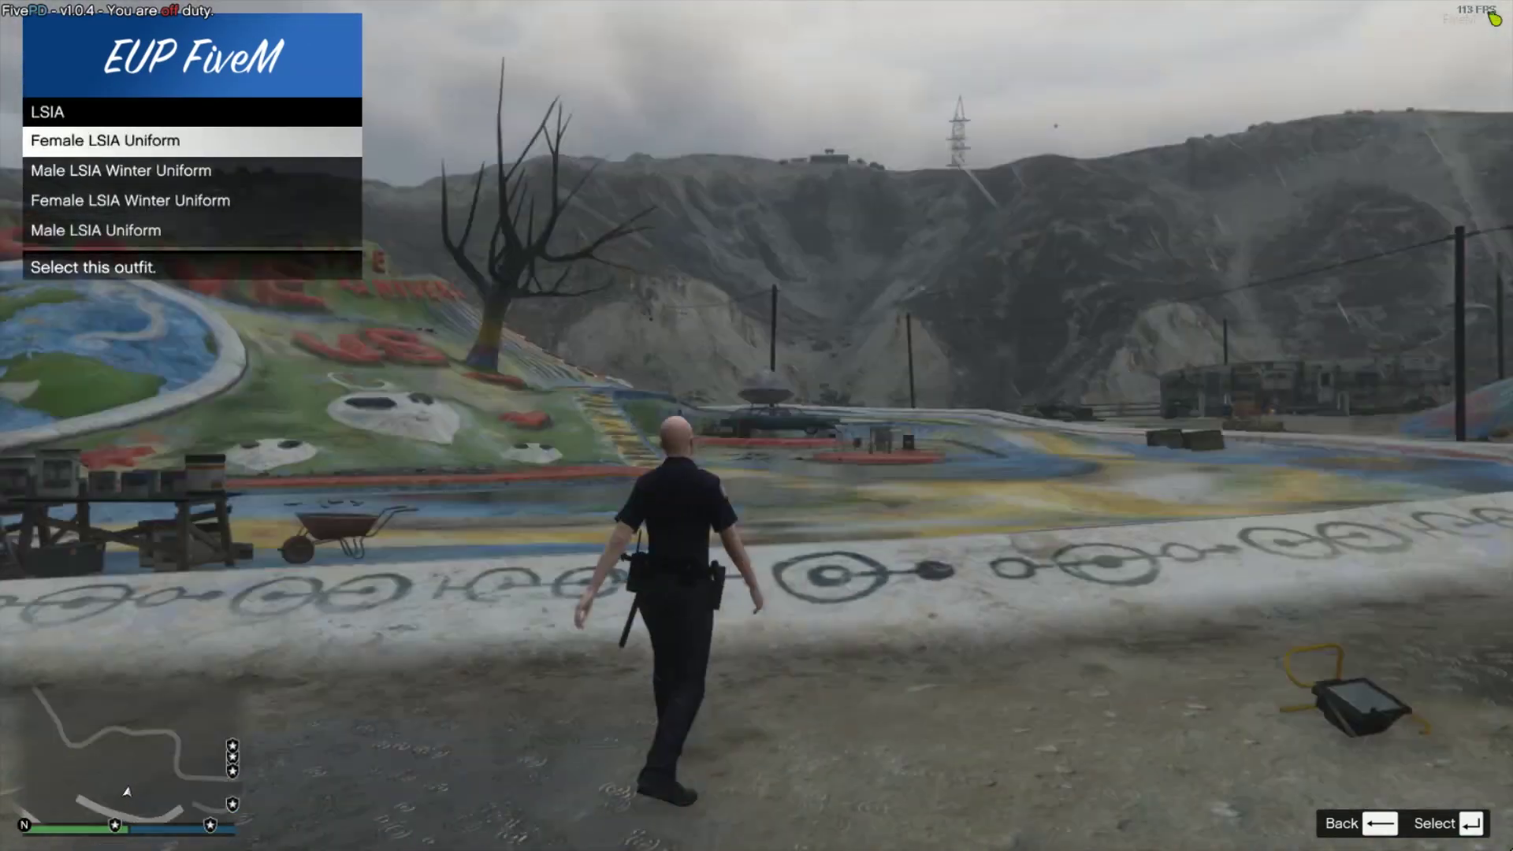
pyautogui.press('BackSpace')
pyautogui.press('Up')
pyautogui.press('Return')
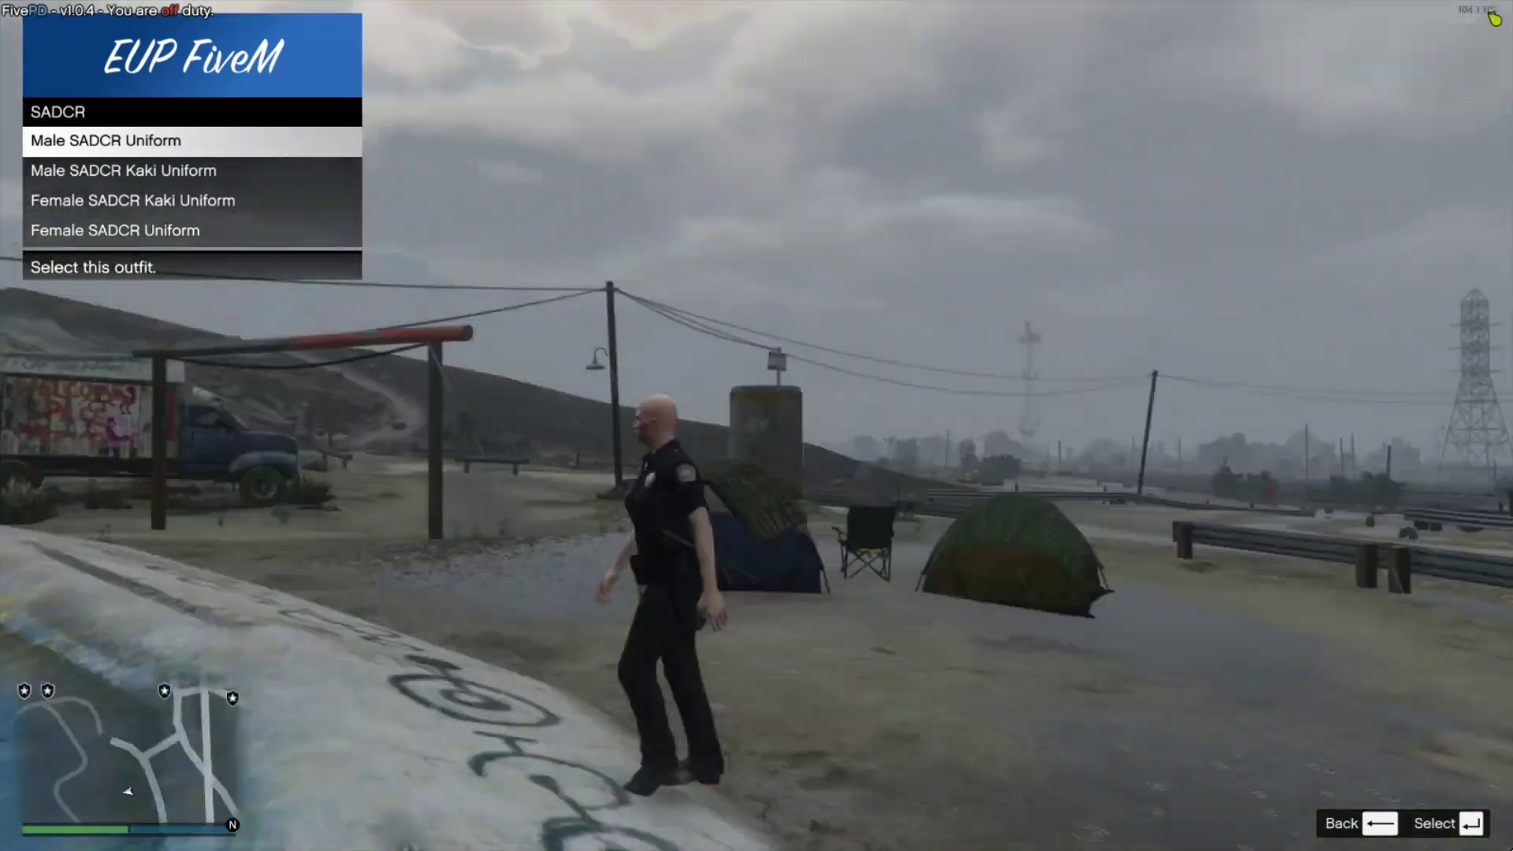
pyautogui.press('Down')
pyautogui.press('Return')
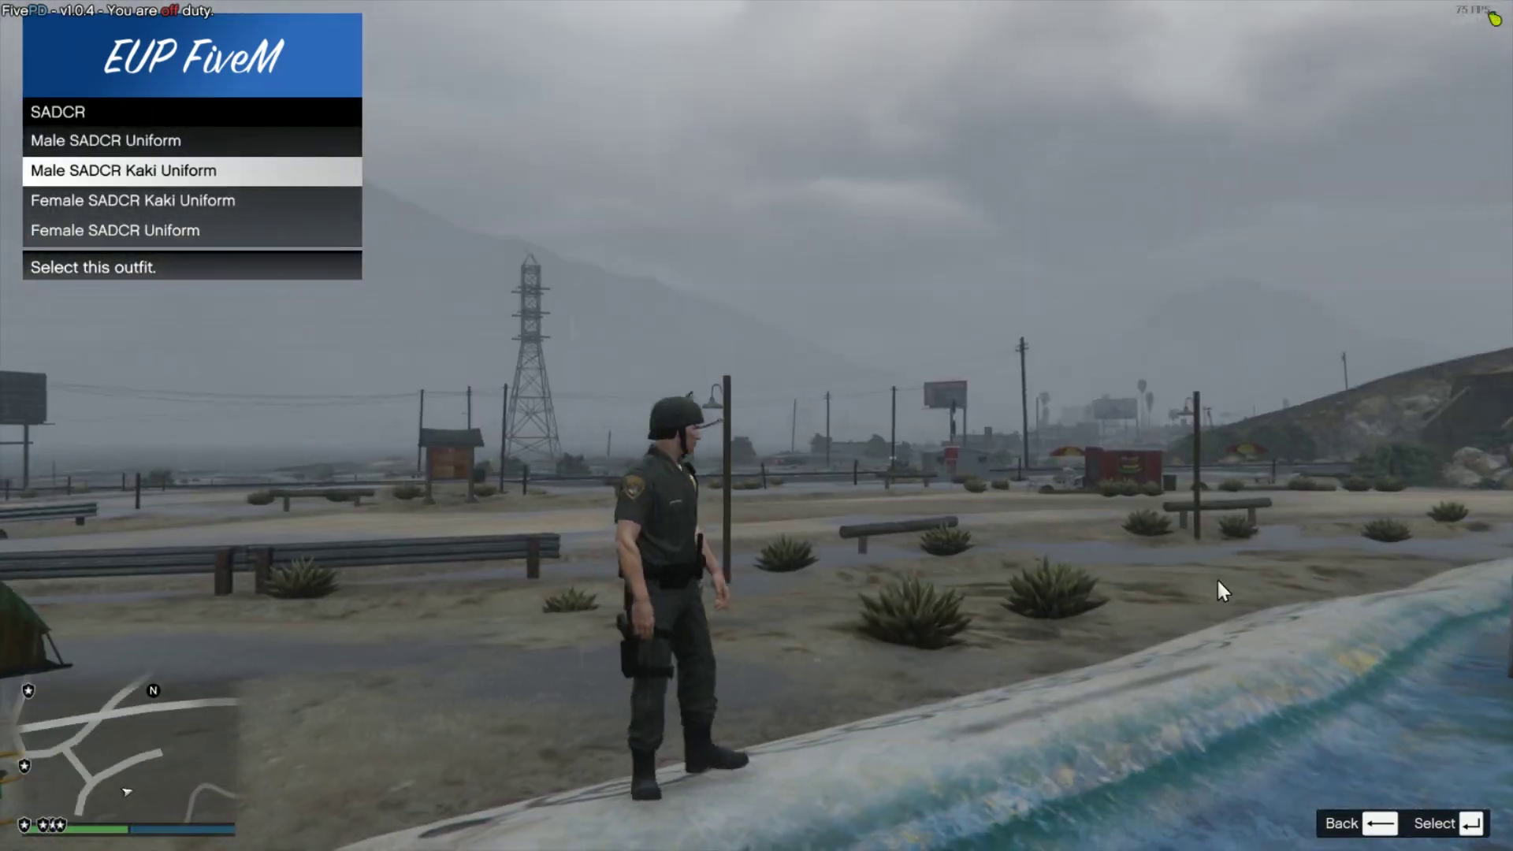
pyautogui.press('w')
pyautogui.press('BackSpace')
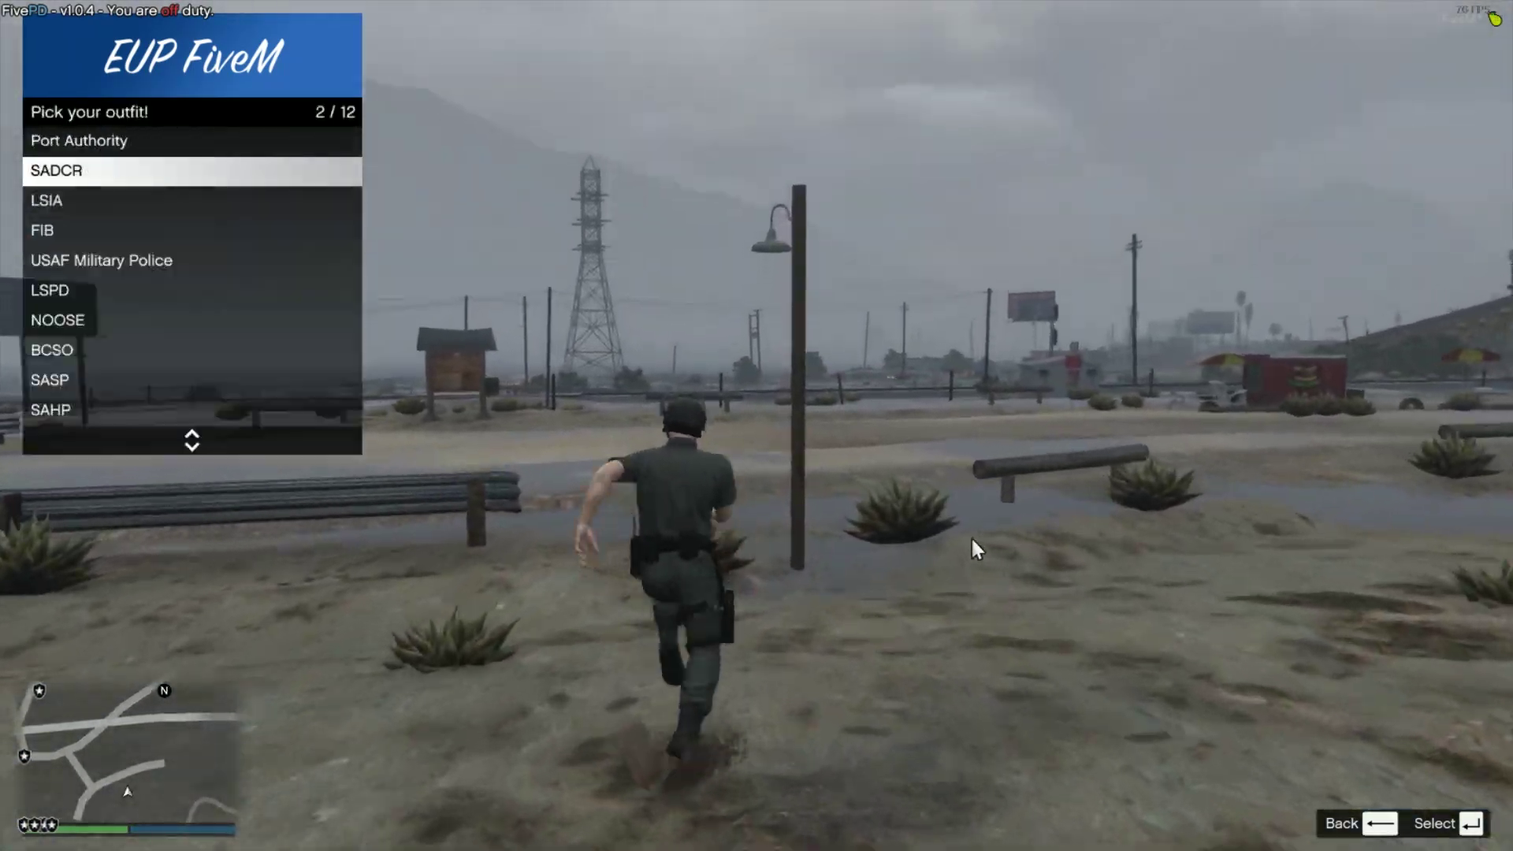
# - Browse the NOOSE outfits, apply the black Juggernaut bomb suit and close the menu
pyautogui.press('Up')
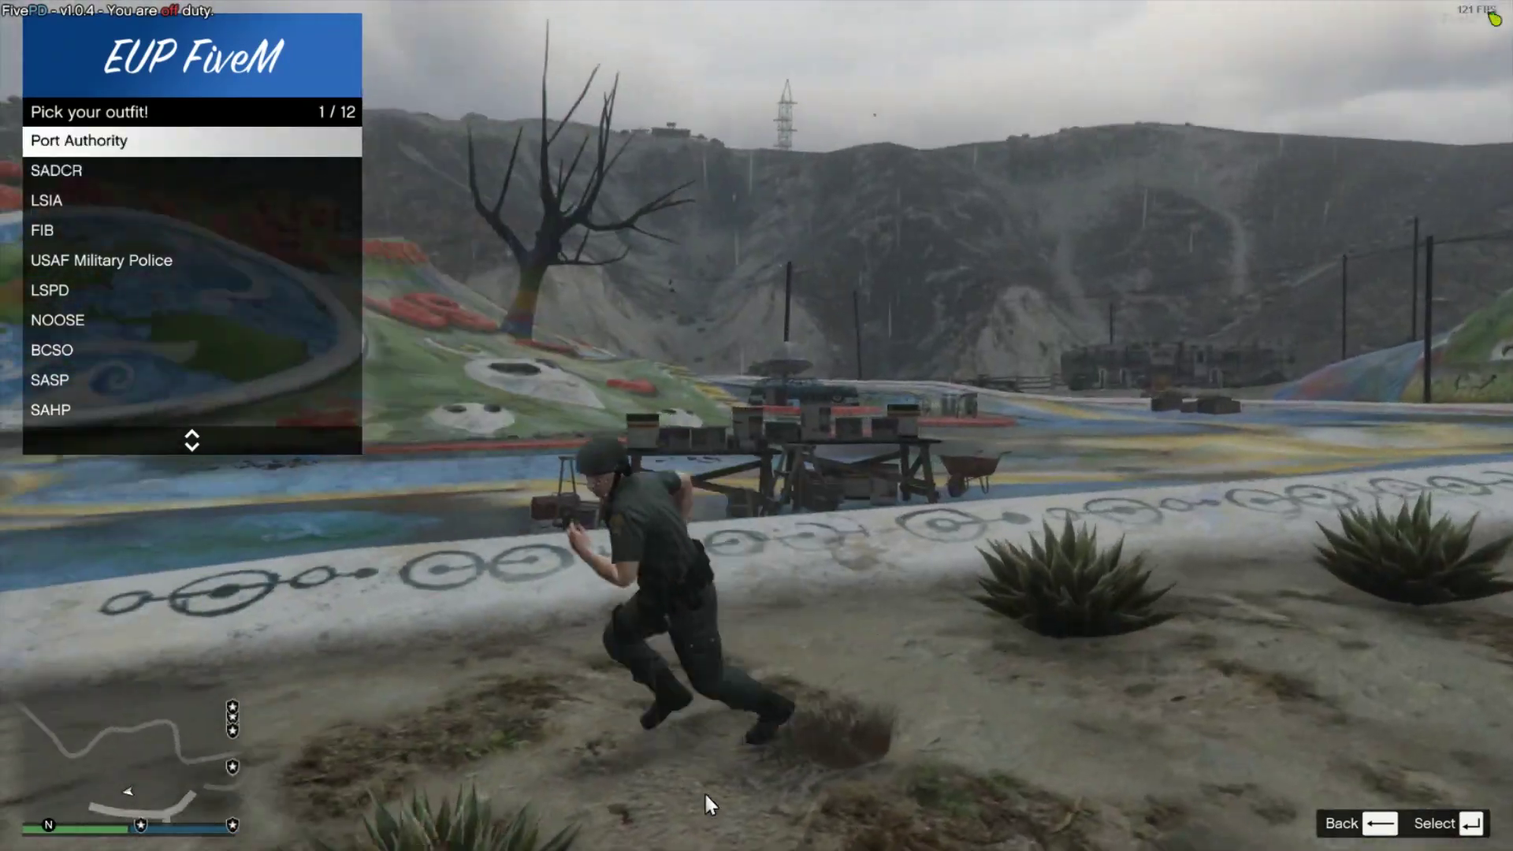
pyautogui.press('Down')
pyautogui.press('Down')
pyautogui.press('Down')
pyautogui.press('Up')
pyautogui.press('Return')
pyautogui.press('Down')
pyautogui.press('Down')
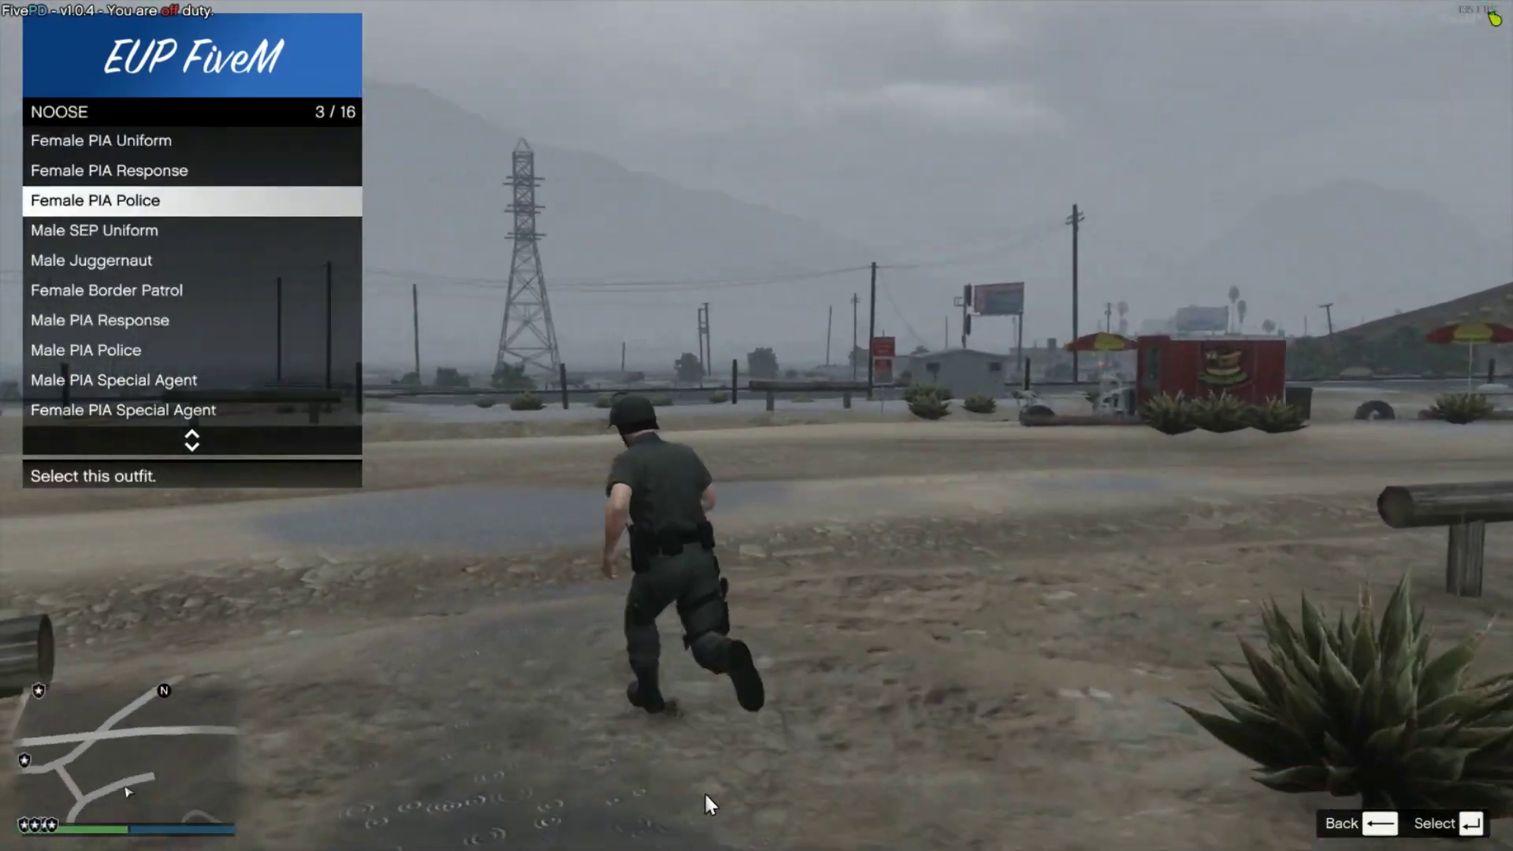
pyautogui.press('Down')
pyautogui.press('Down')
pyautogui.press('Down')
pyautogui.press('Down')
pyautogui.press('Return')
pyautogui.press('Down')
pyautogui.press('Down')
pyautogui.press('Down')
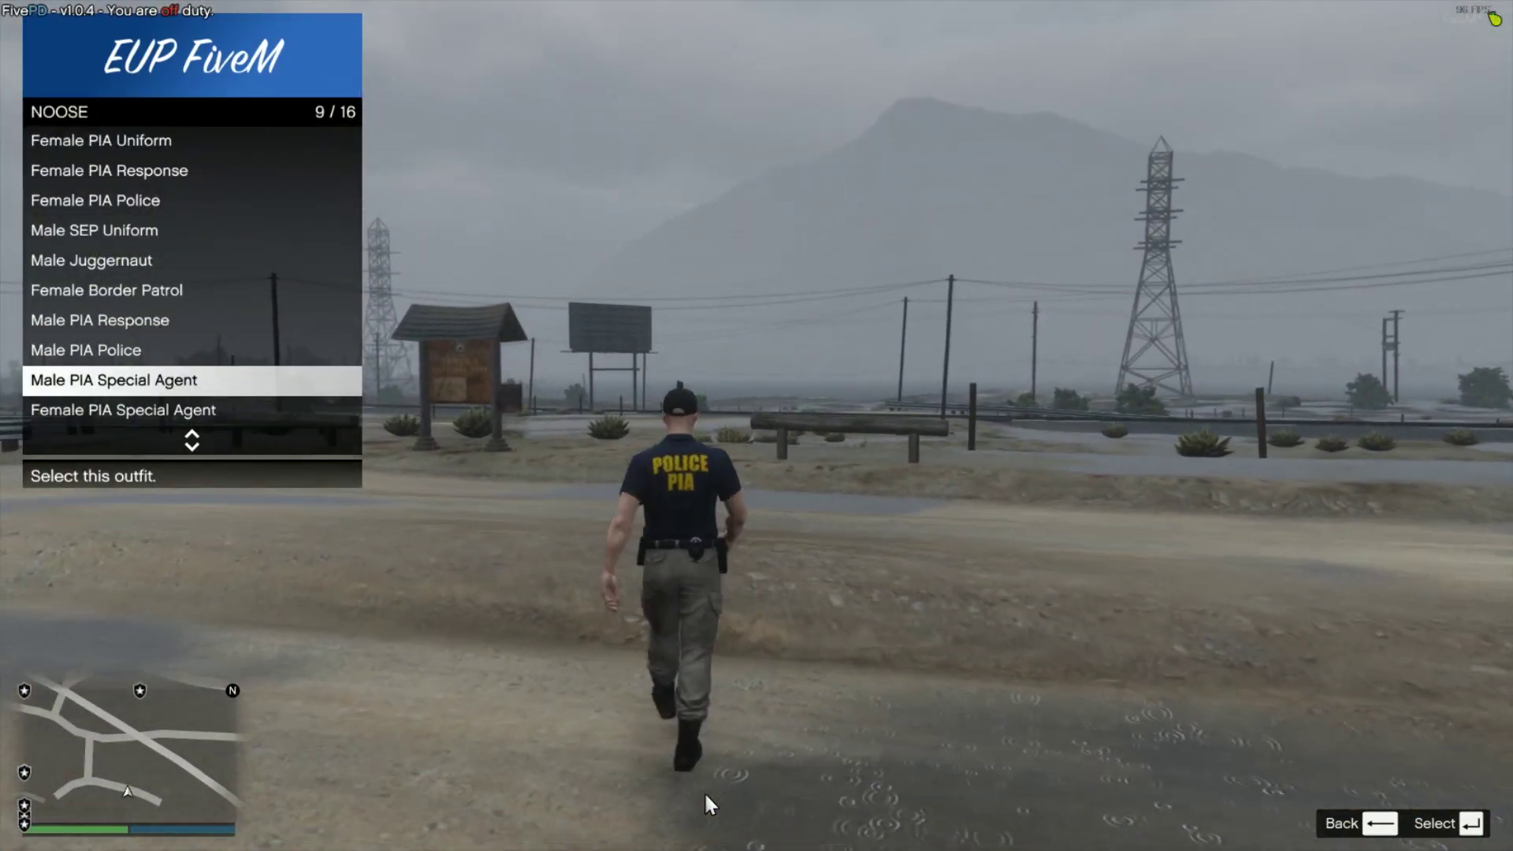
pyautogui.press('Return')
pyautogui.press('BackSpace')
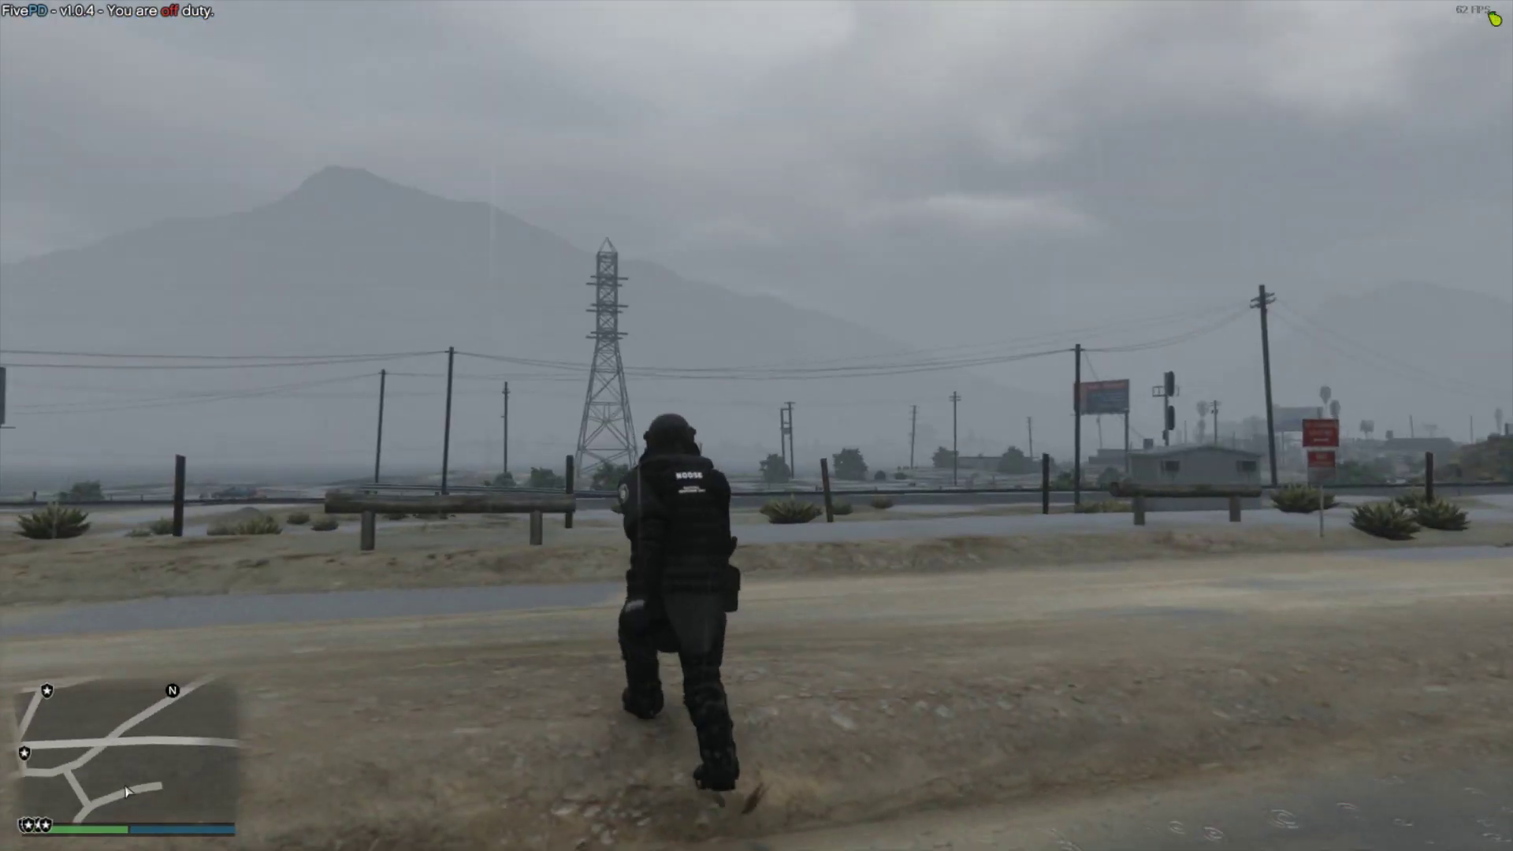
# - Carjack the Albany Emperor sedan and steer it back into the highway's right lane
pyautogui.press('w')
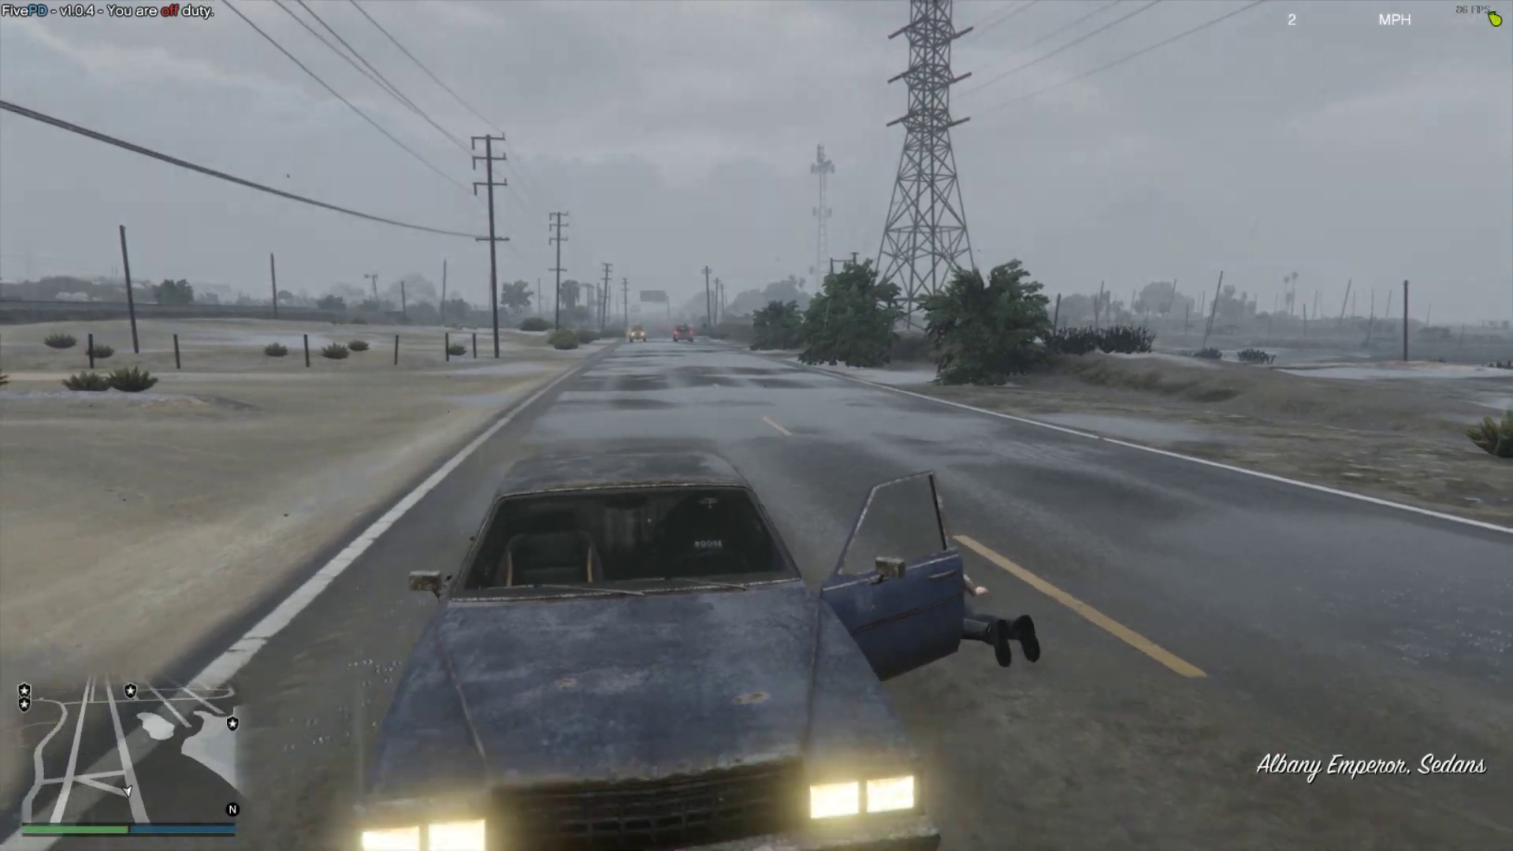
pyautogui.press('w')
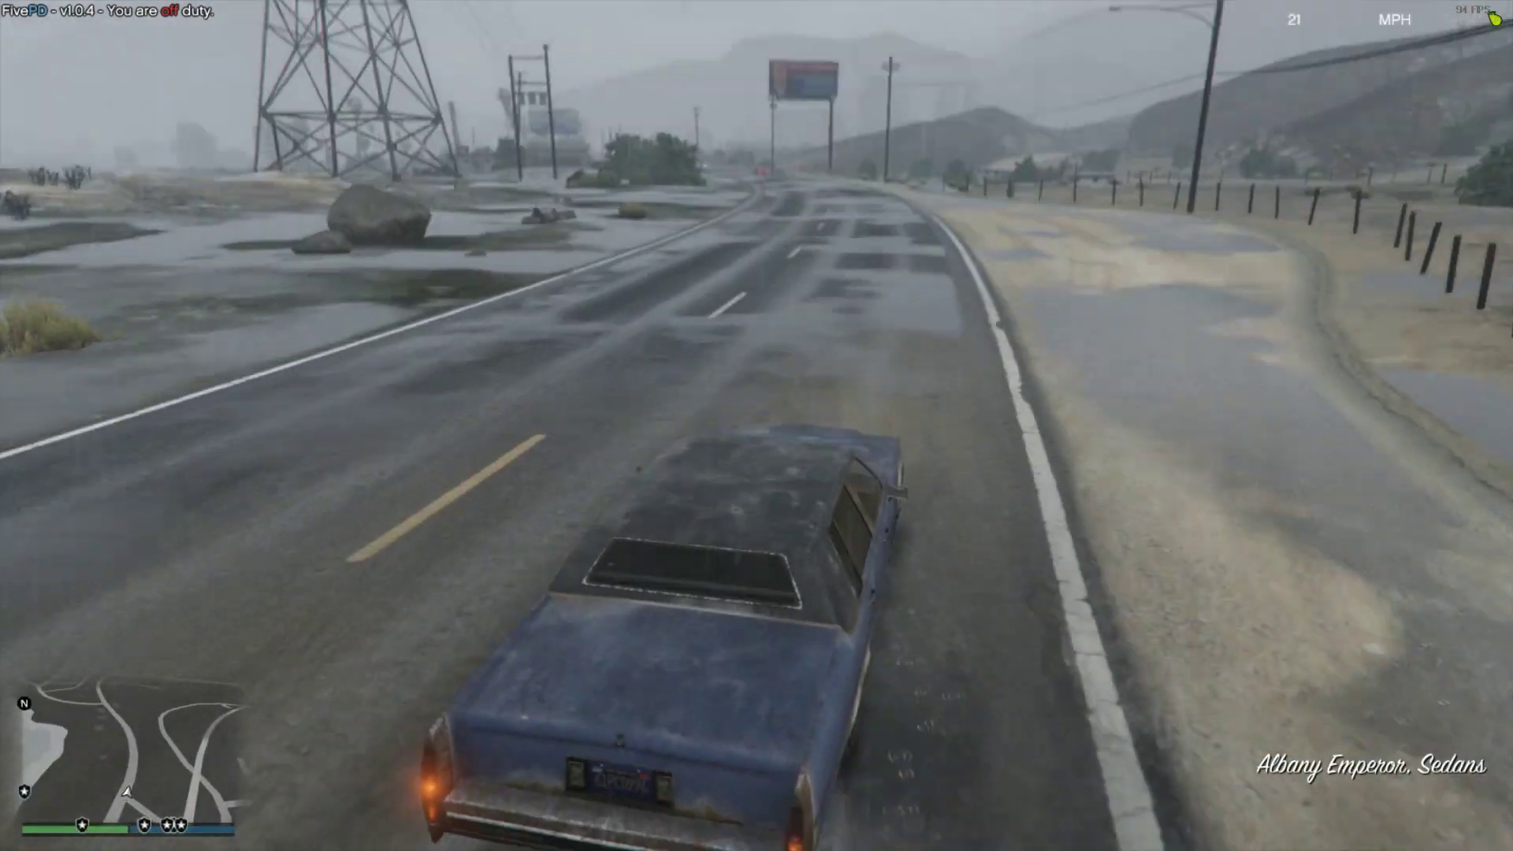
pyautogui.press('a')
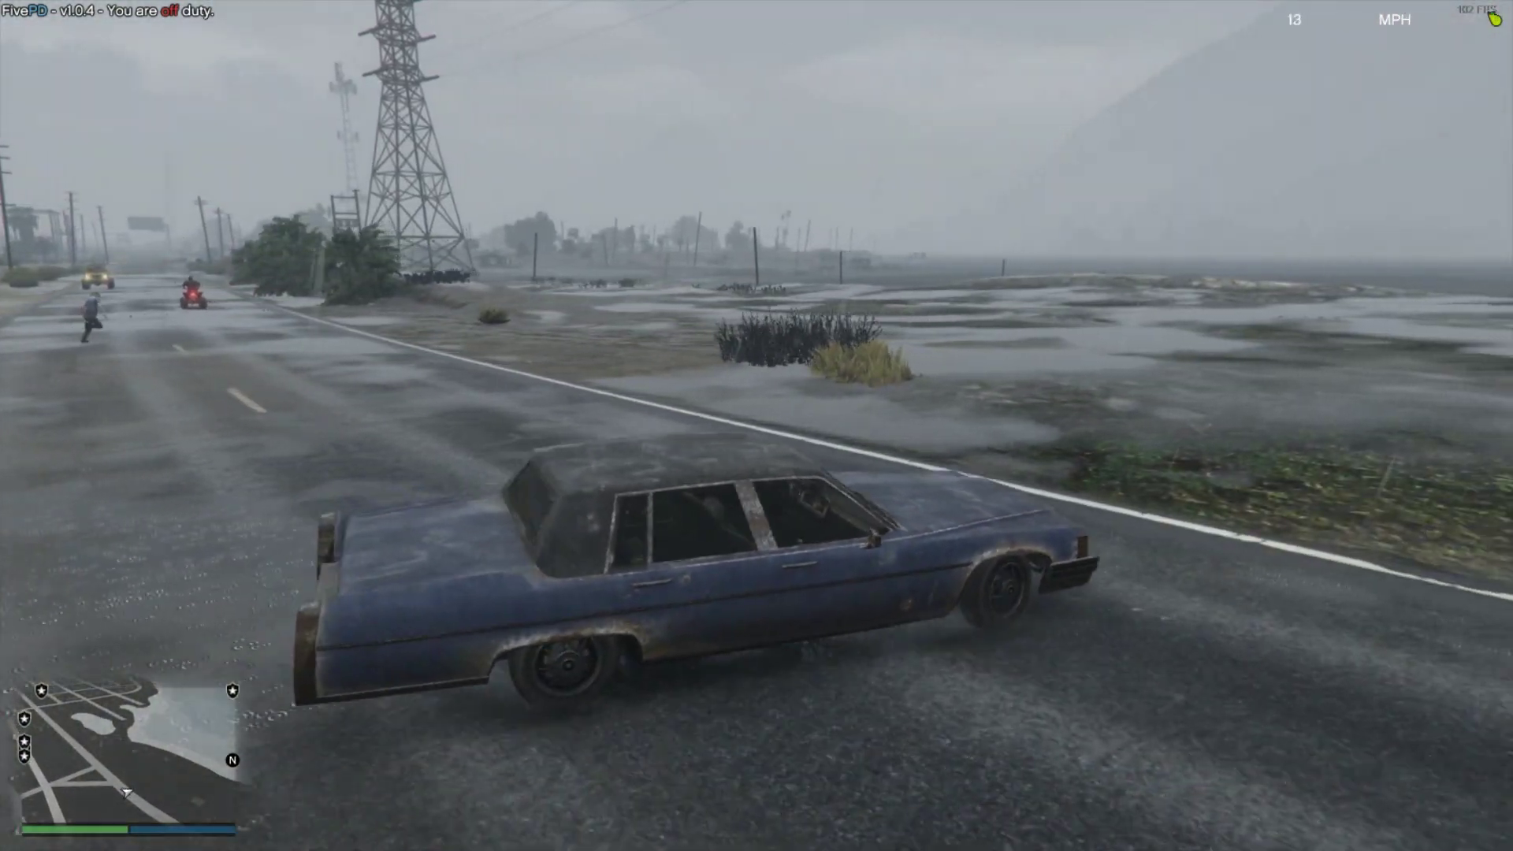
pyautogui.press('w')
pyautogui.press('a')
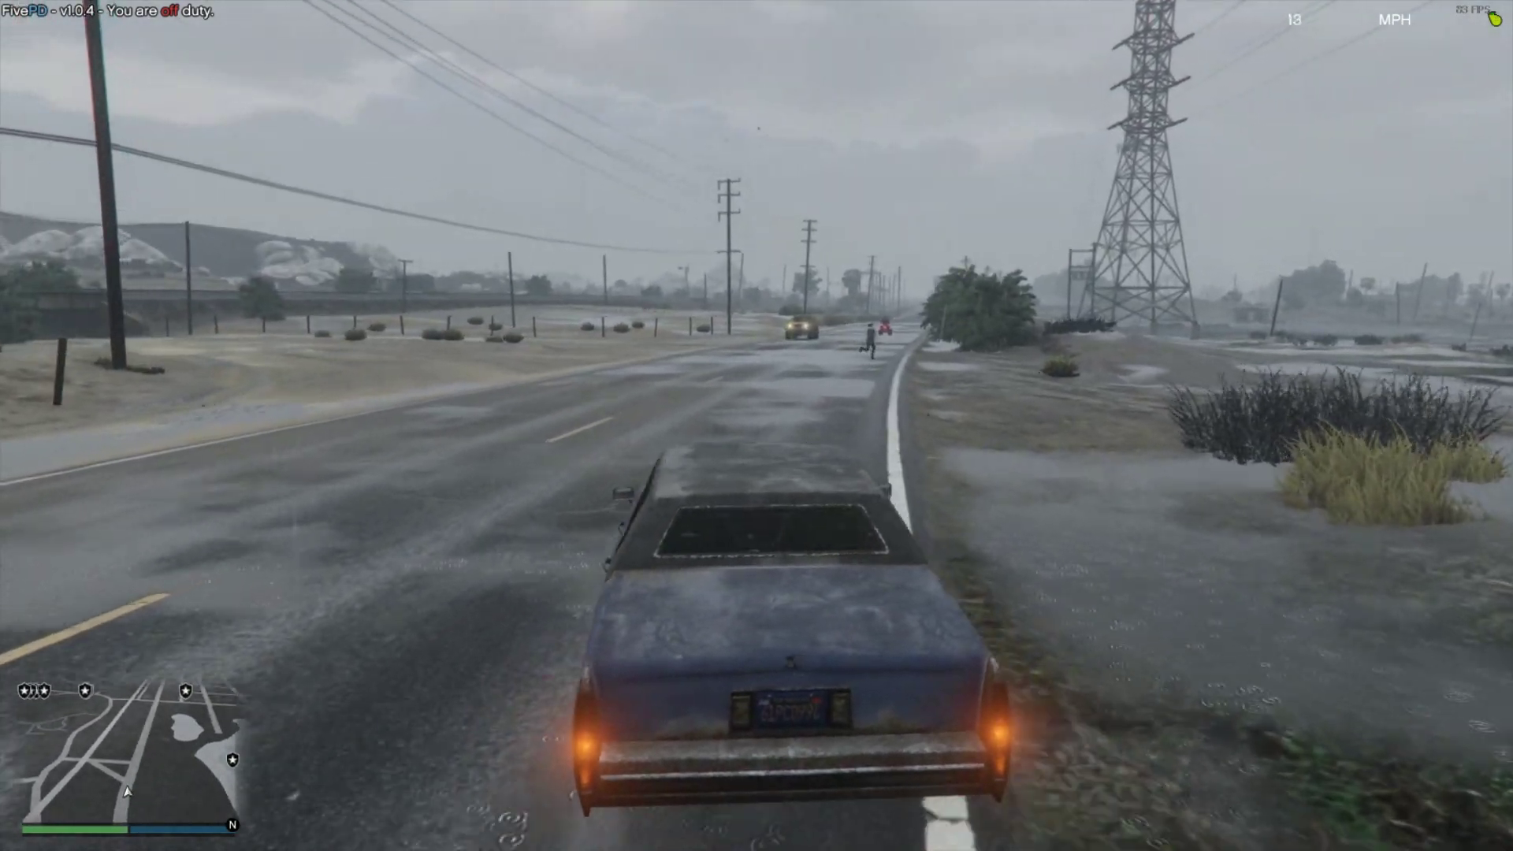
pyautogui.press('w')
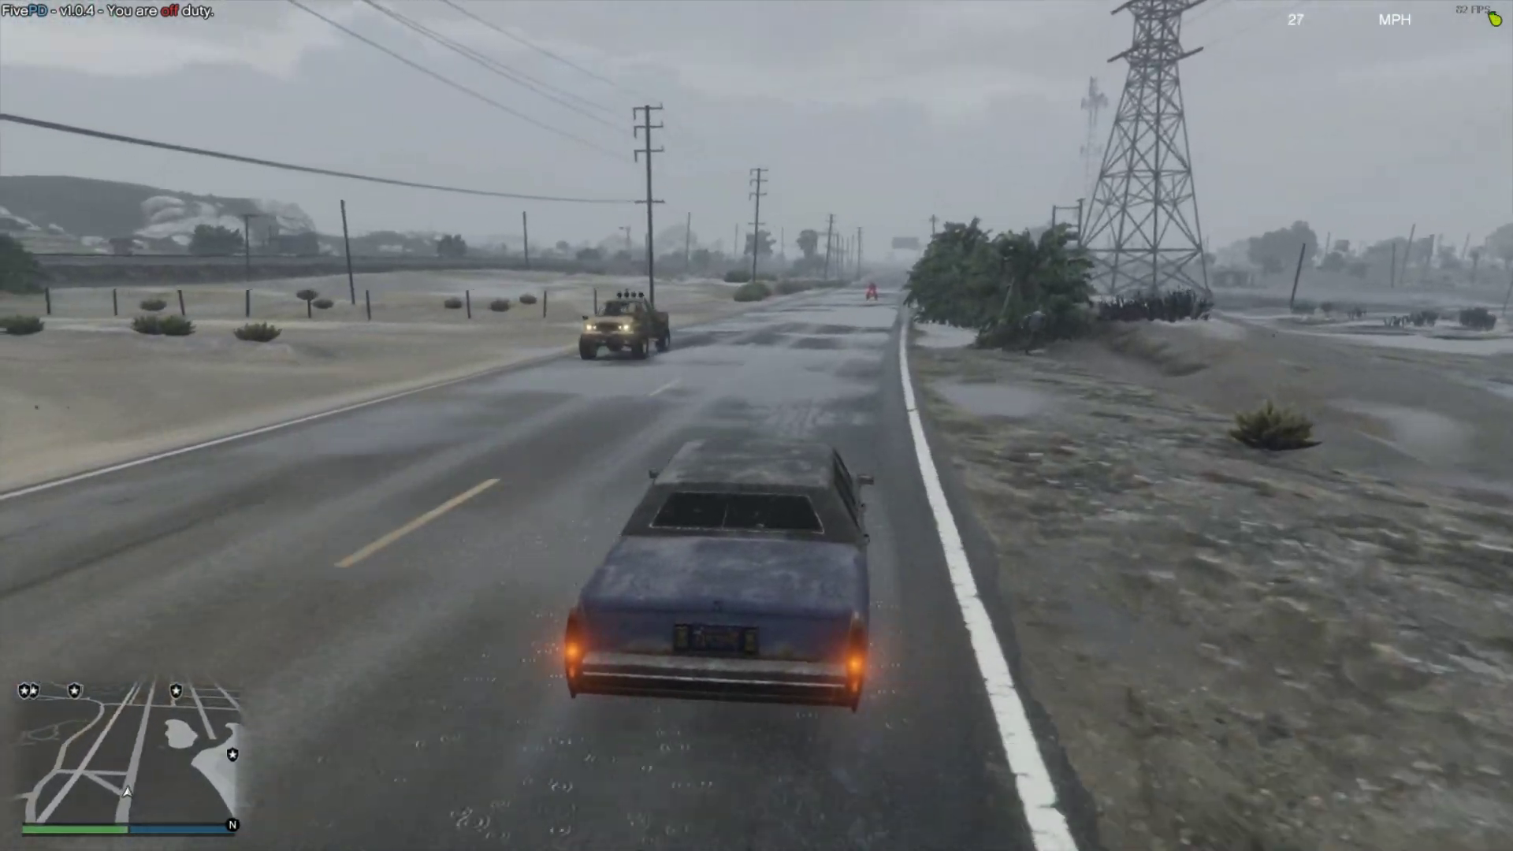
pyautogui.press('d')
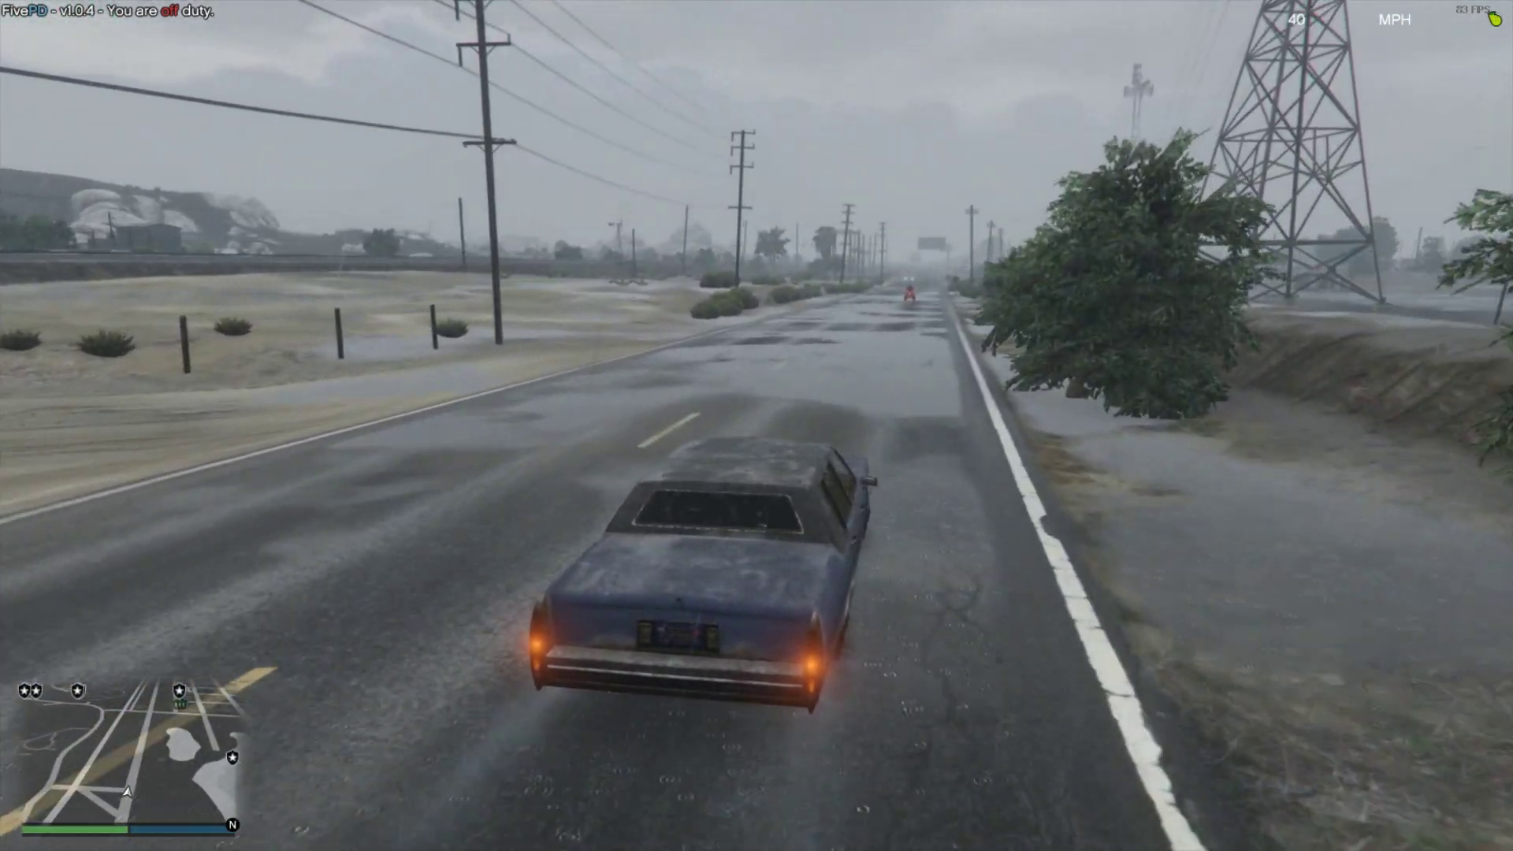